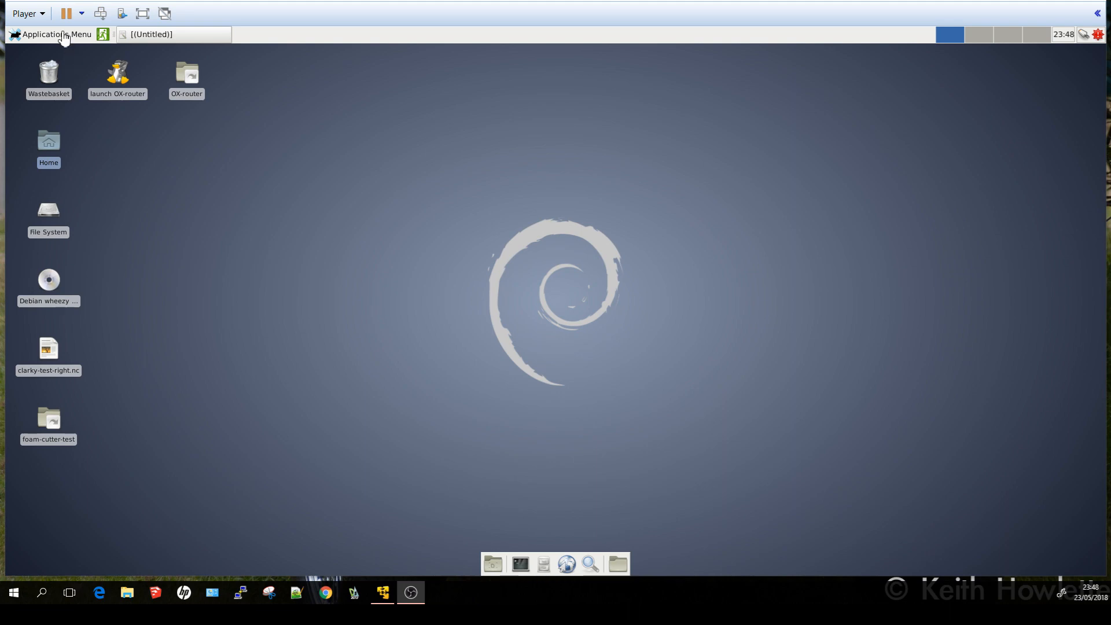
Launch the Stepconf Wizard from the Applications menu's CNC group.
left_click(62, 35)
left_click(61, 35)
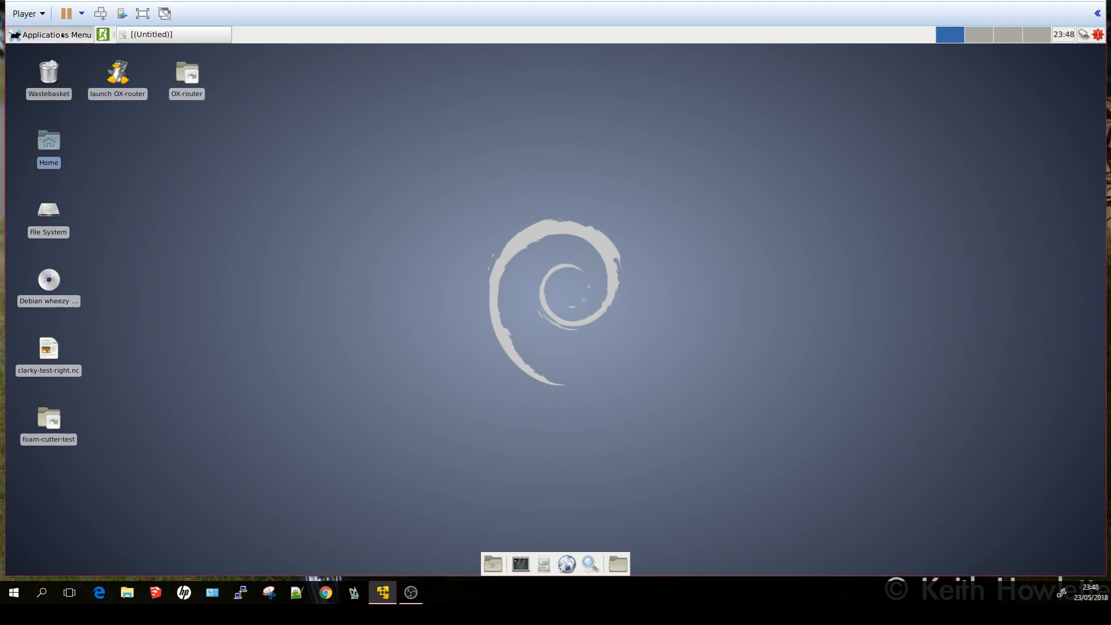
mouse_move(71, 151)
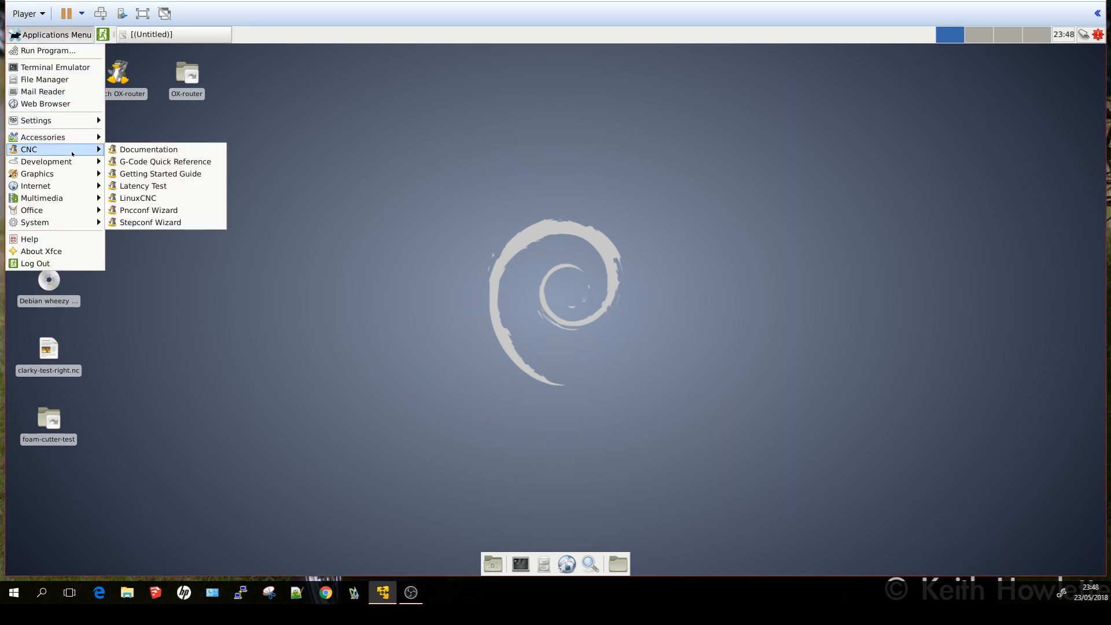
left_click(148, 223)
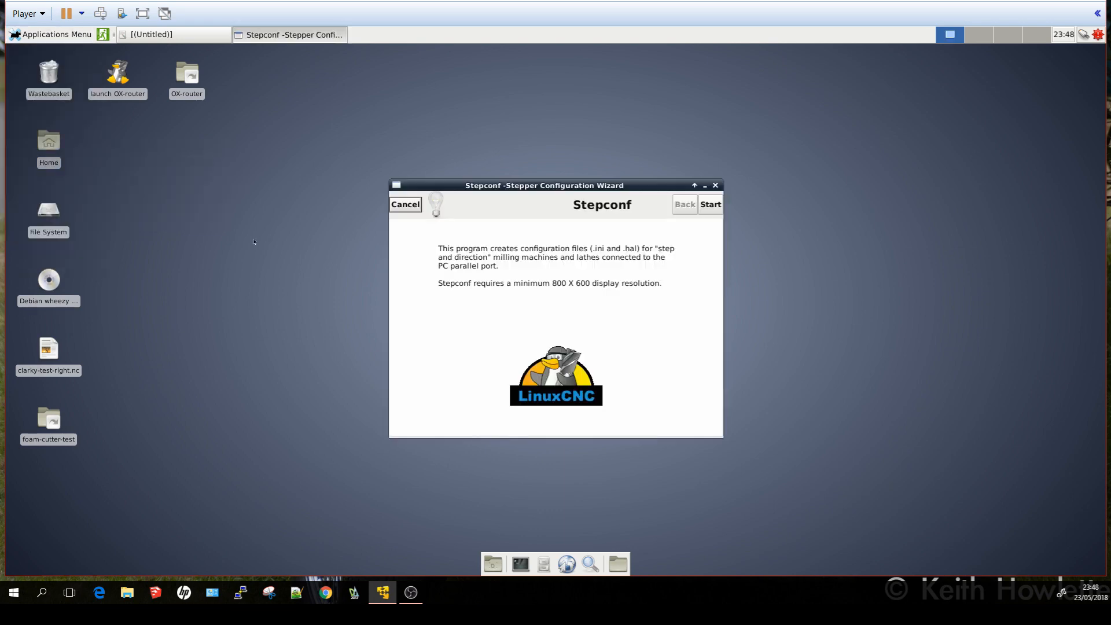
Start a new configuration with 'Create simulated hardware configuration' unticked and continue to Base Information.
left_click(711, 204)
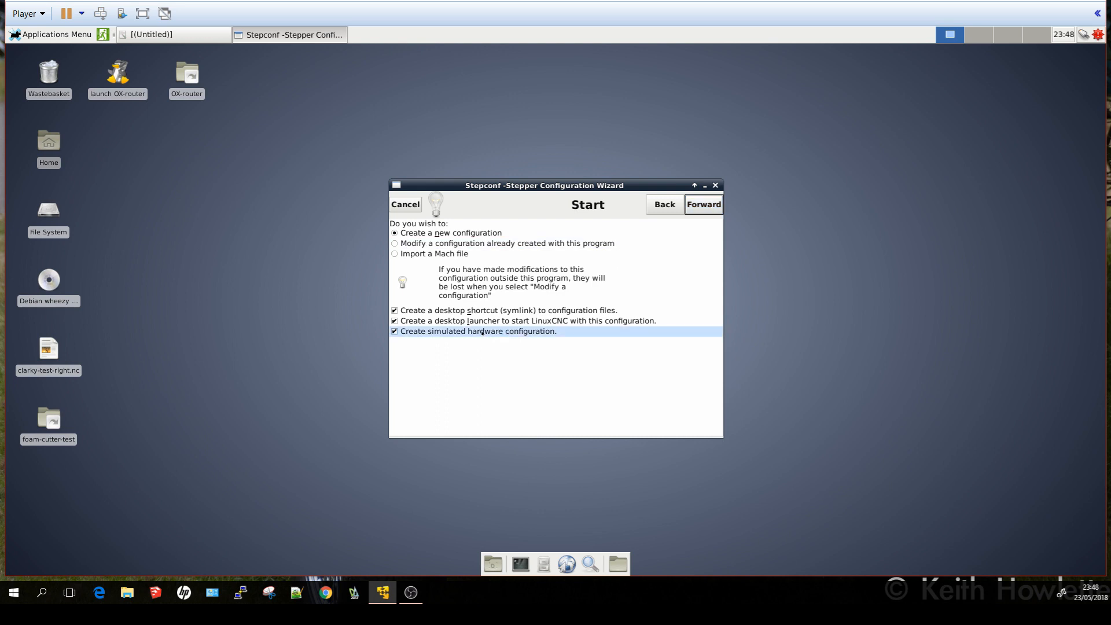
left_click(394, 332)
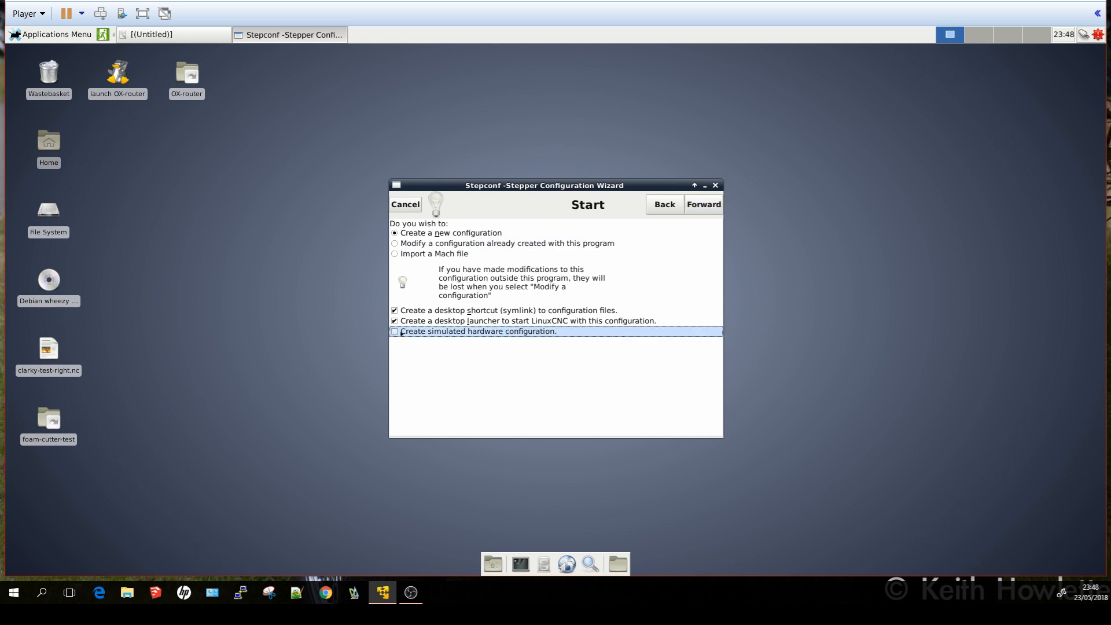
left_click(708, 205)
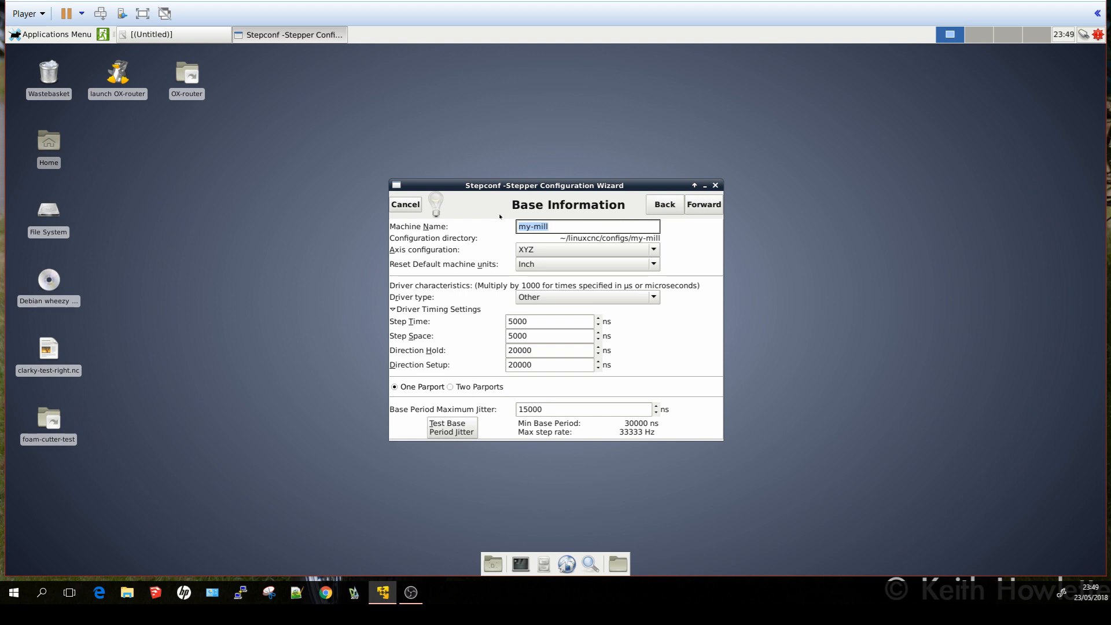
Name the machine foam-cutter with XYZA axes in MM units and Base Period Maximum Jitter 36041.
type("fo")
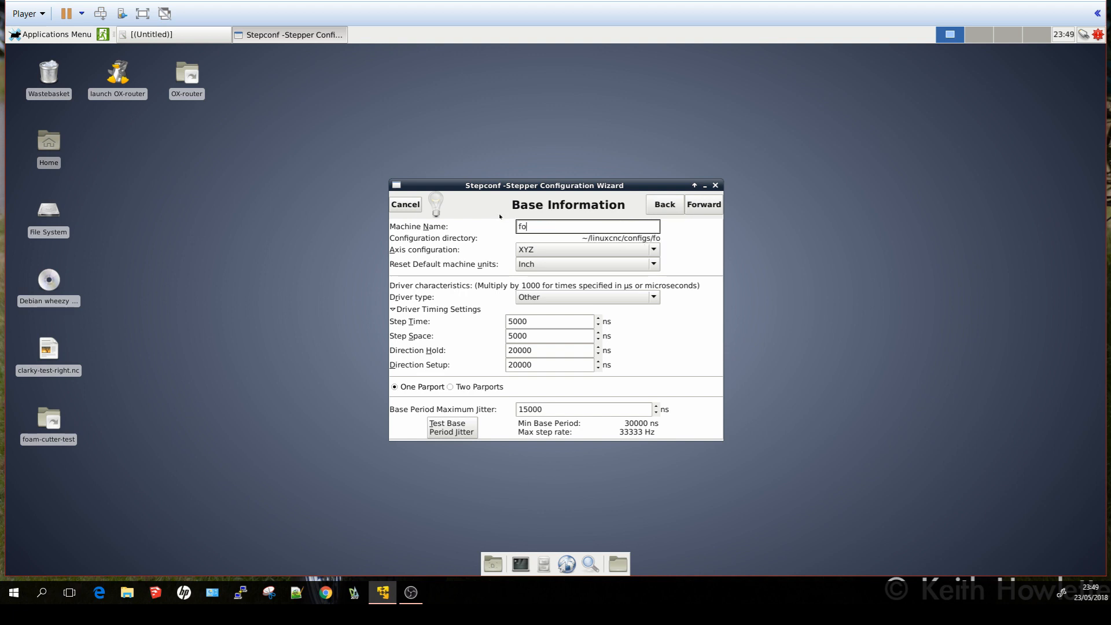
type("am-cutt")
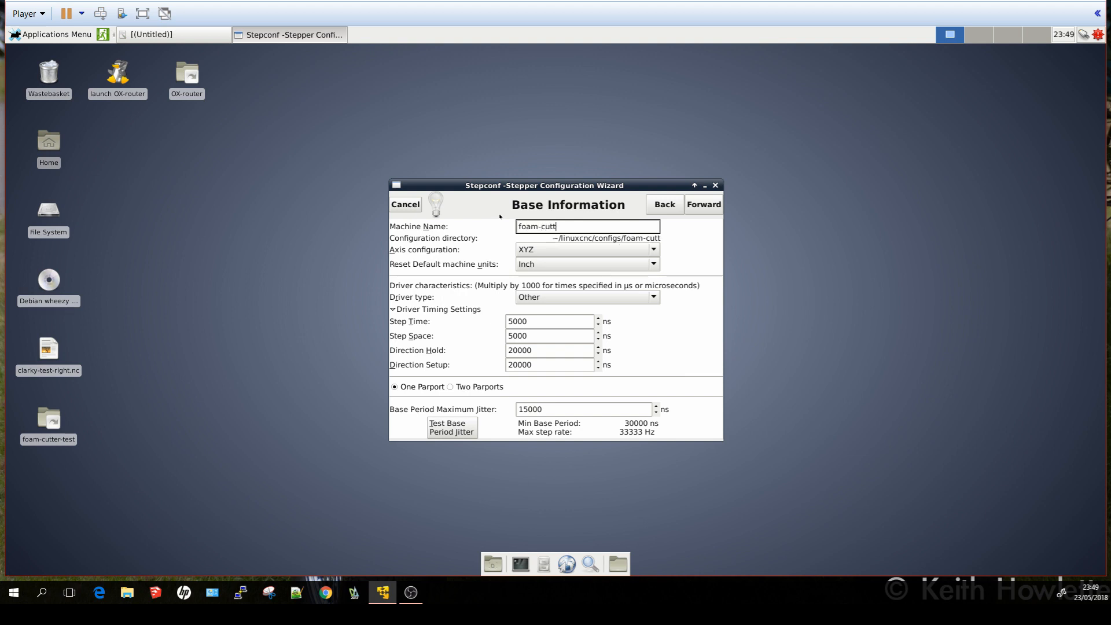
type("er")
left_click(654, 252)
left_click(629, 263)
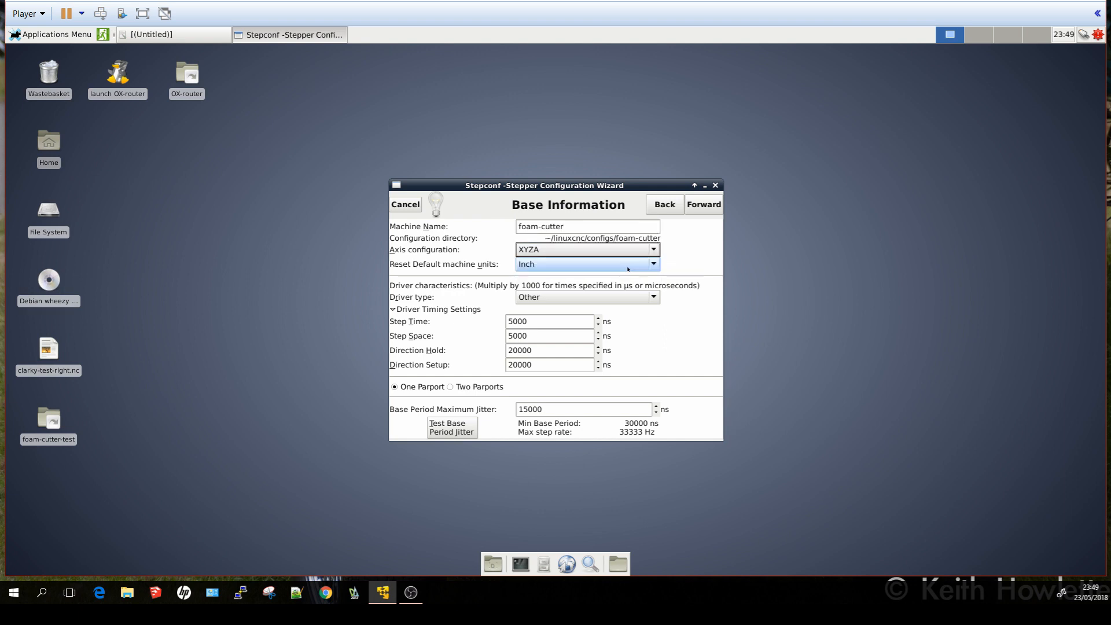
left_click(635, 266)
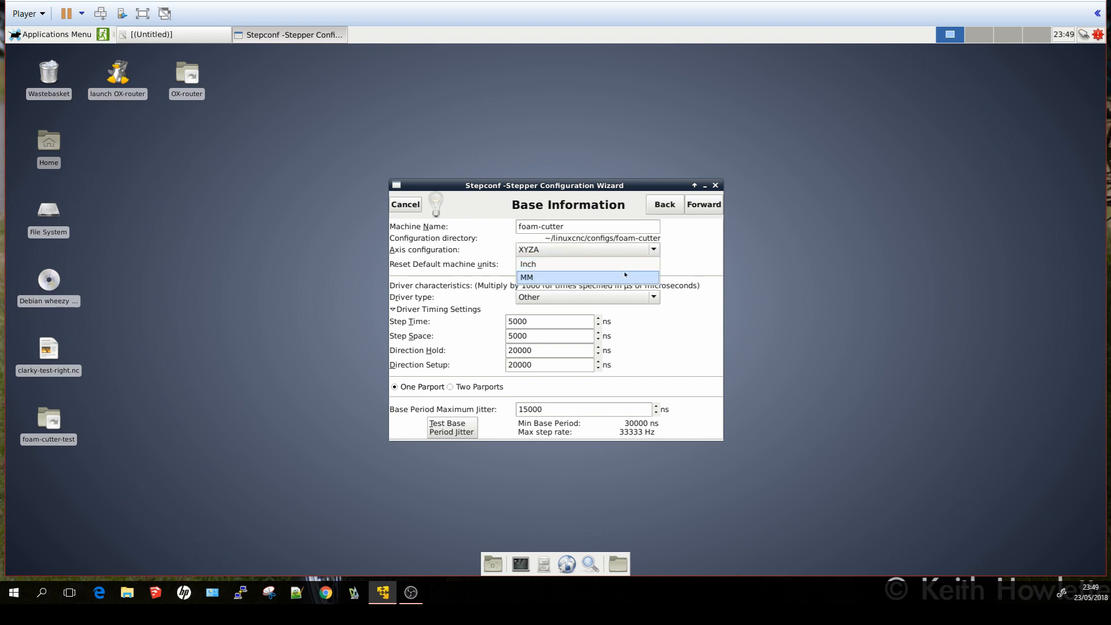
left_click(624, 278)
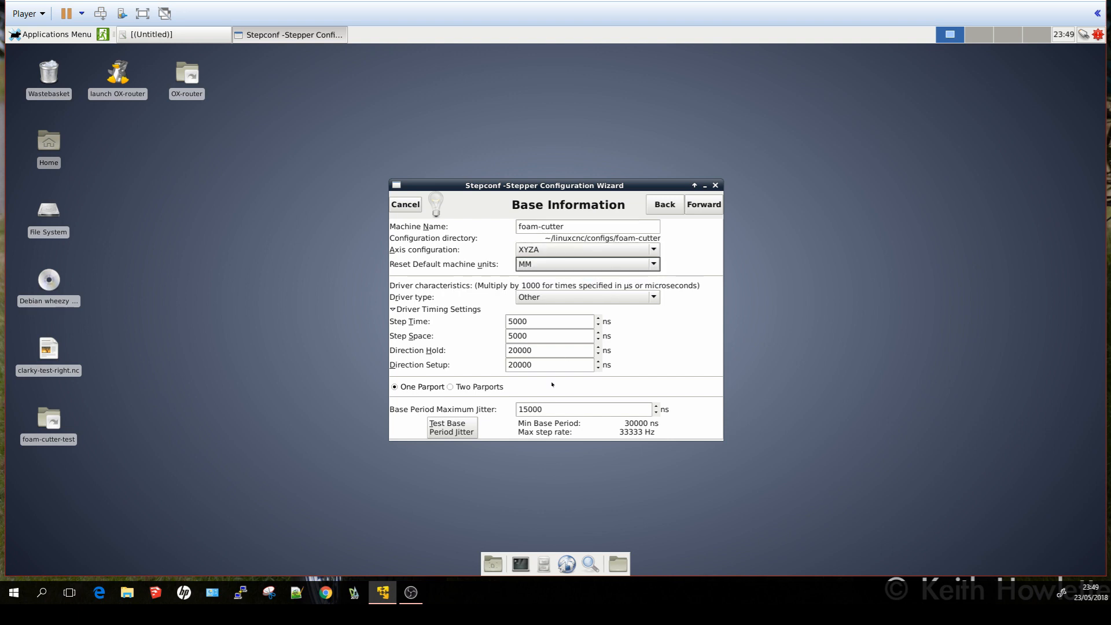
left_click_drag(550, 406, 506, 403)
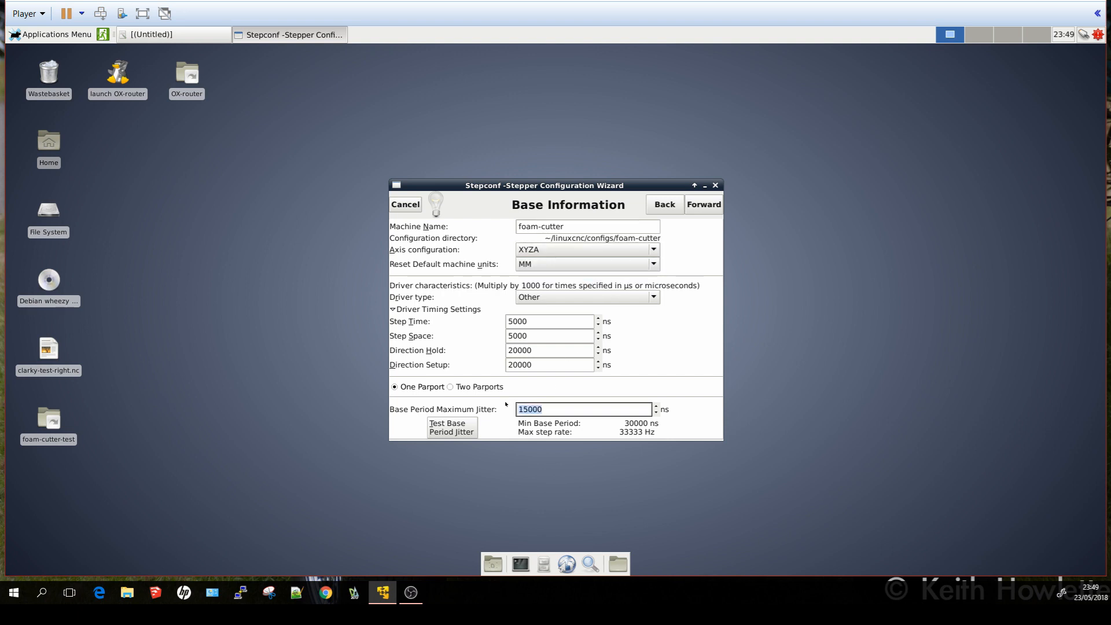
type("36041")
left_click(701, 205)
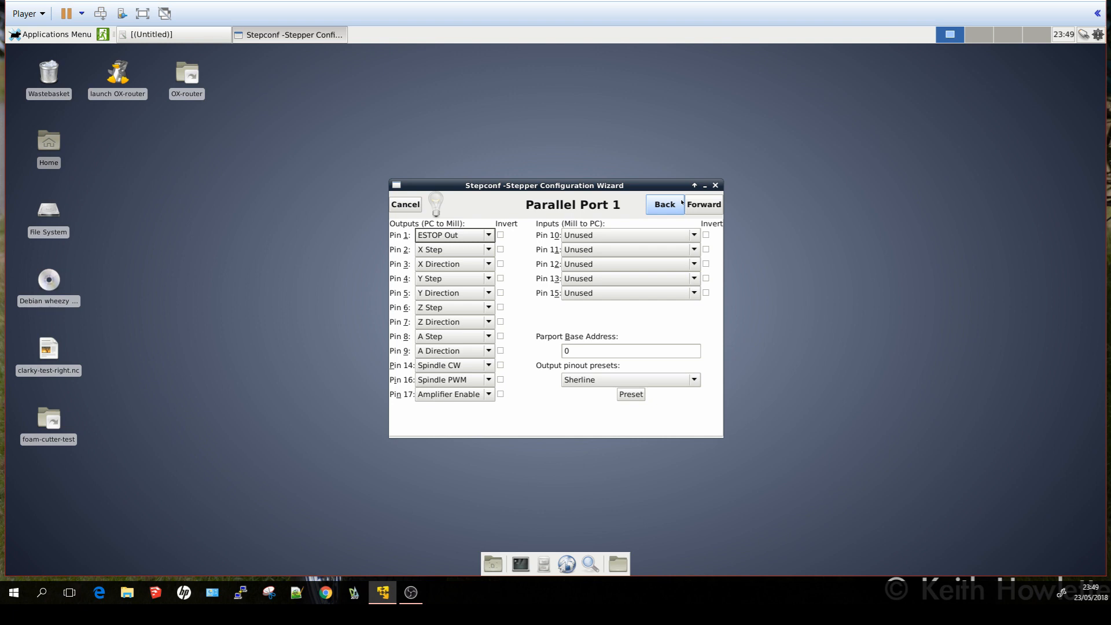
Map output pins 1–6: X Direction, Unused, A Step, Amplifier Enable twice, A Direction.
left_click(474, 236)
left_click(499, 249)
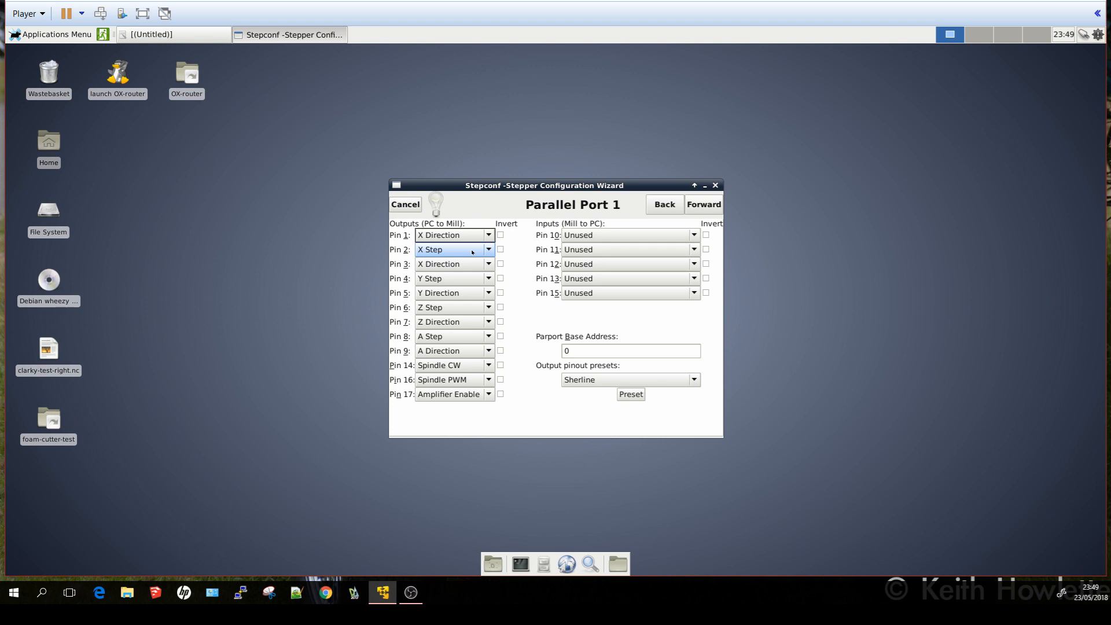
left_click(473, 252)
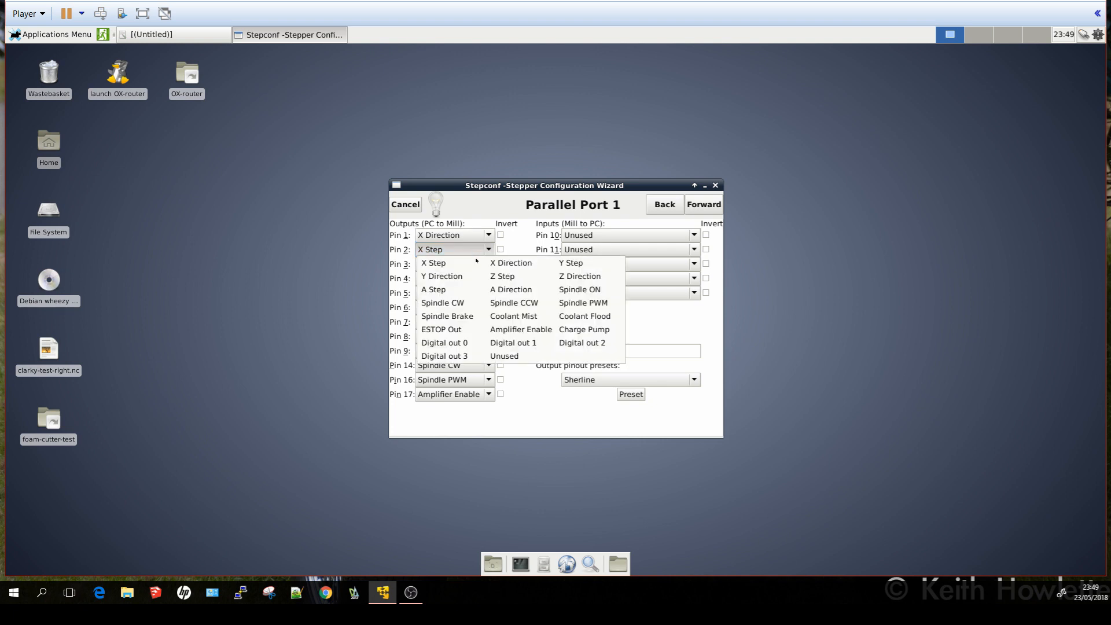
left_click(506, 357)
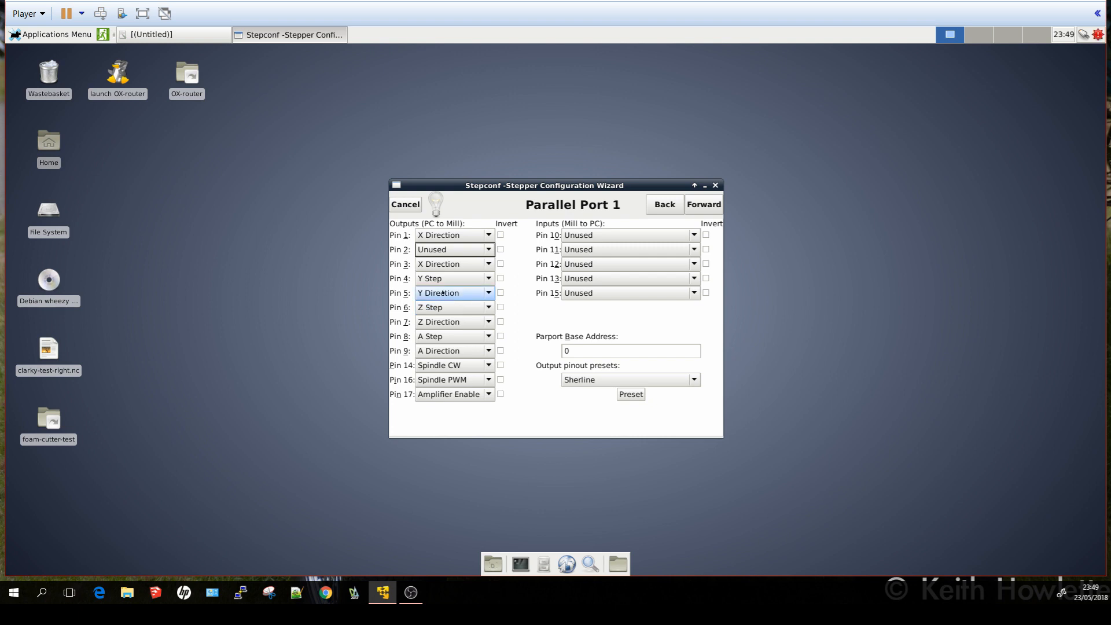
left_click(456, 264)
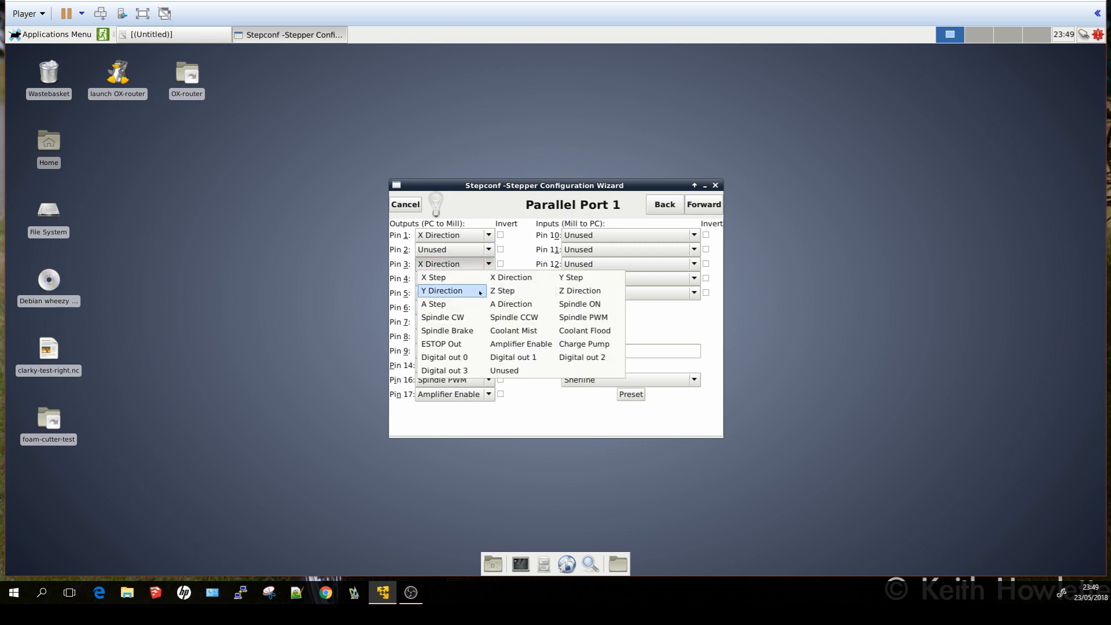
left_click(451, 305)
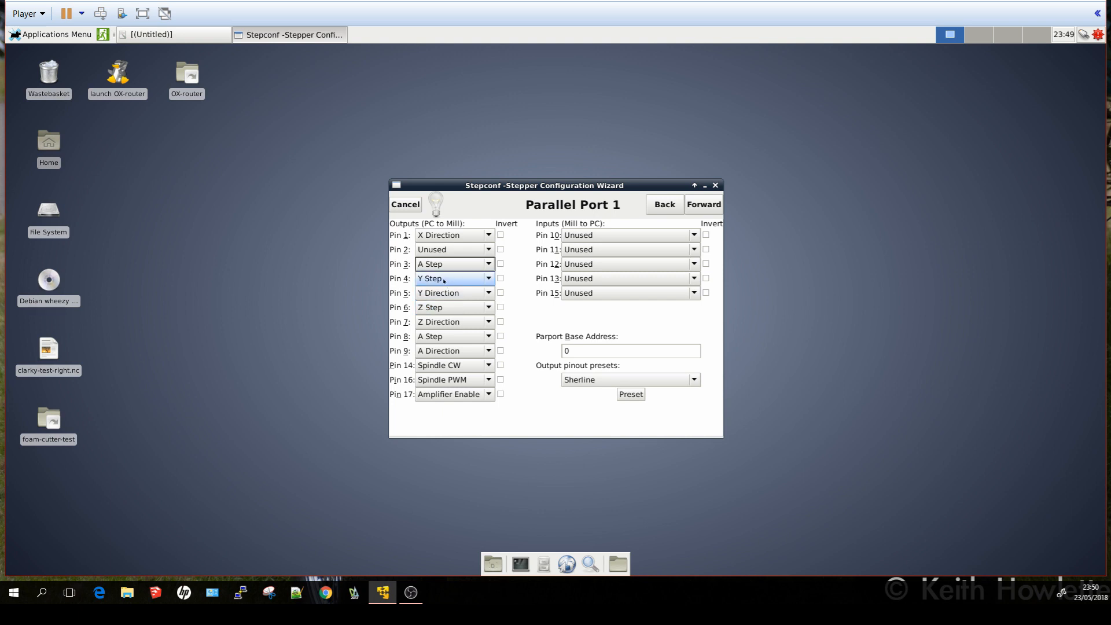
left_click(444, 280)
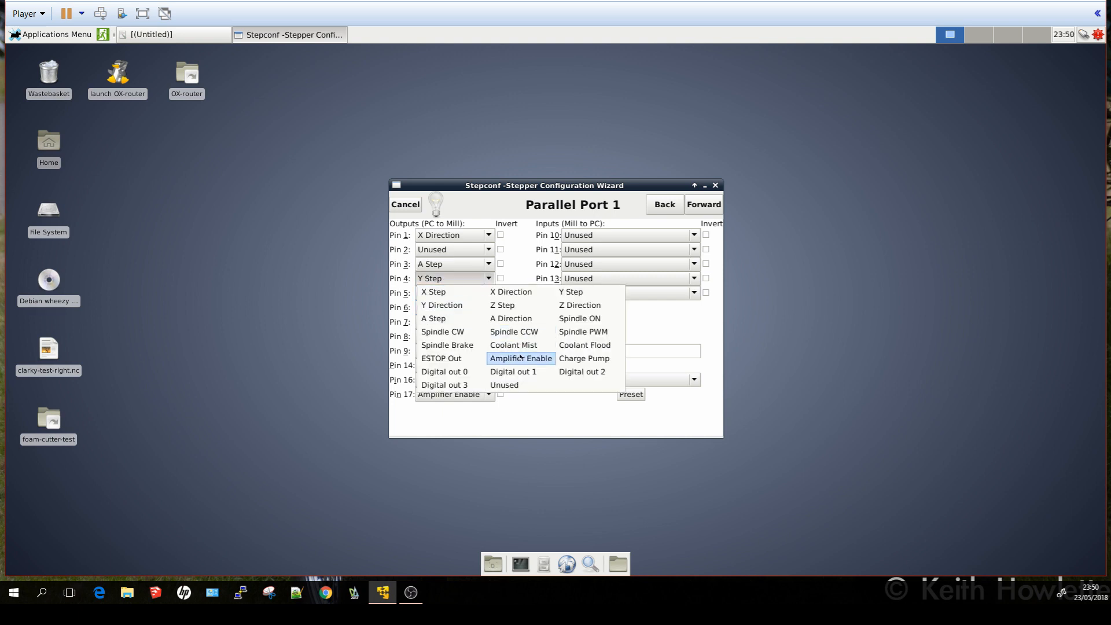
left_click(521, 356)
left_click(453, 294)
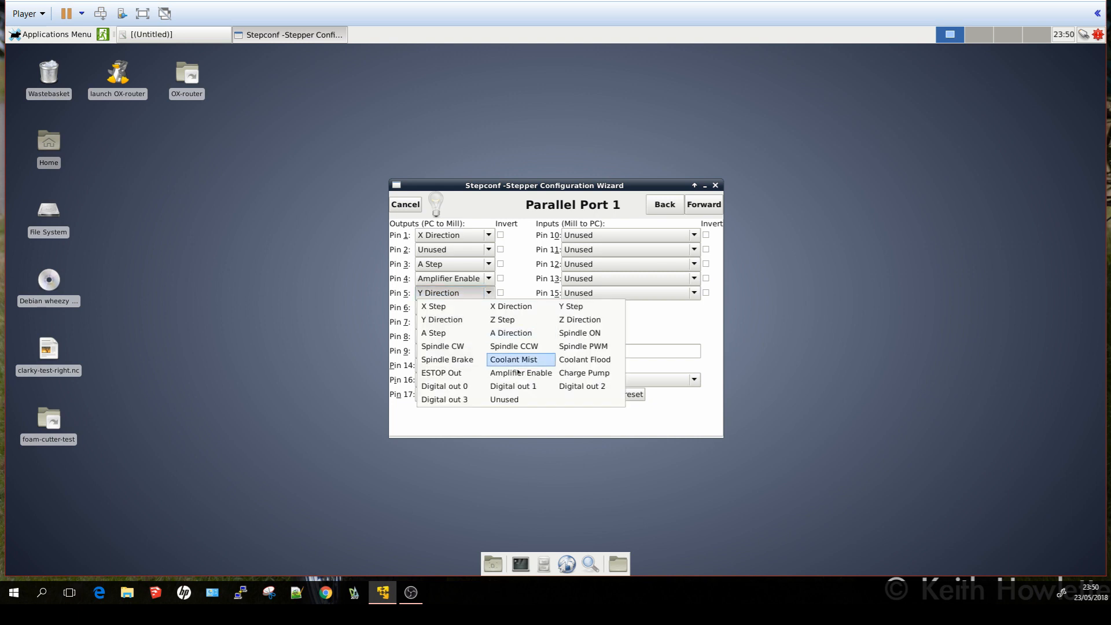
left_click(519, 373)
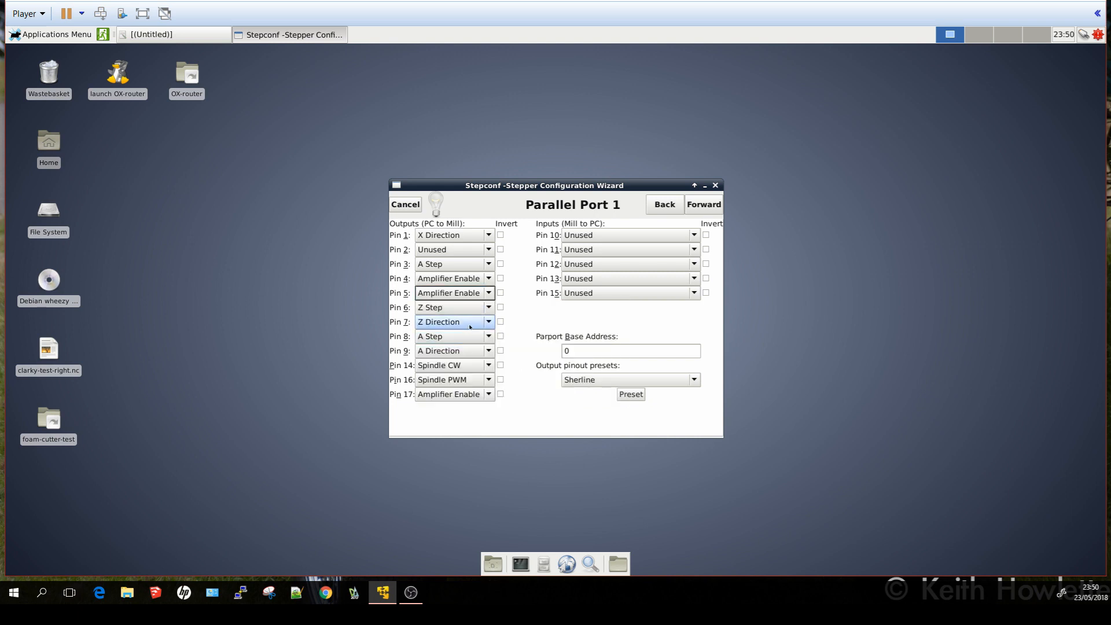
left_click(450, 307)
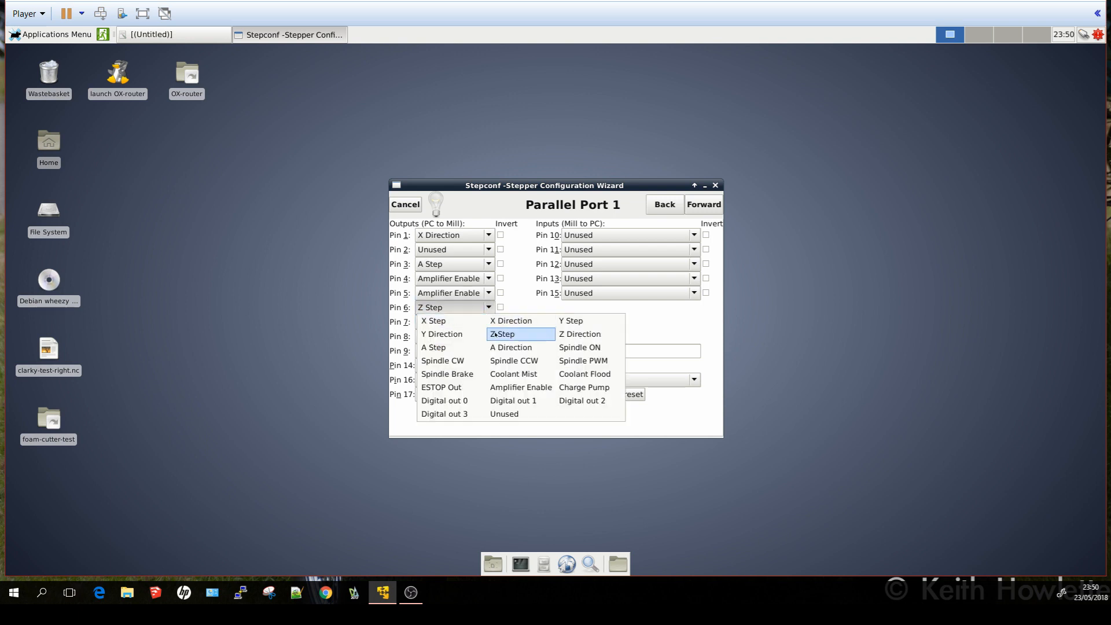
left_click(512, 347)
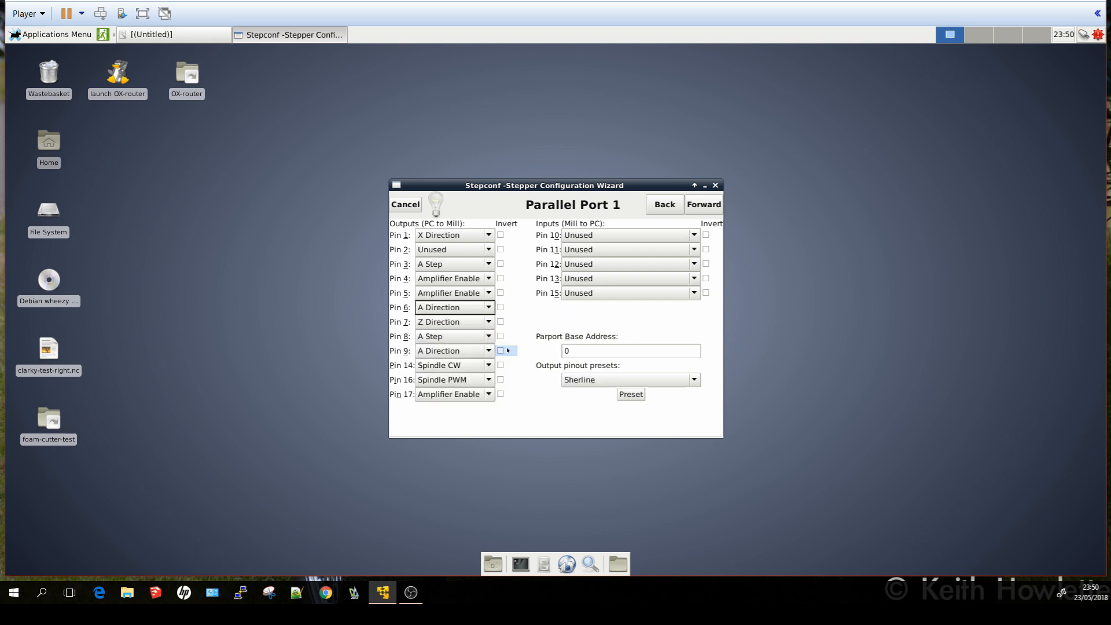
Set pin 7 to inverted Y Direction, 8 to inverted Z Direction, 9 Z Step, 14 Y Step, 16 X Step.
left_click(463, 323)
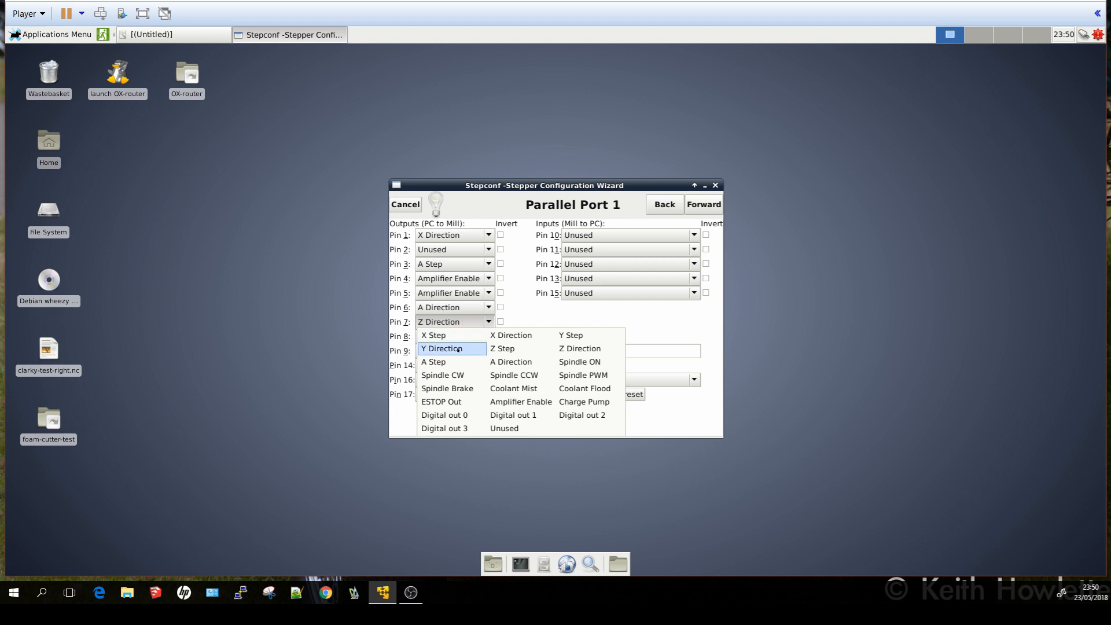
left_click(457, 349)
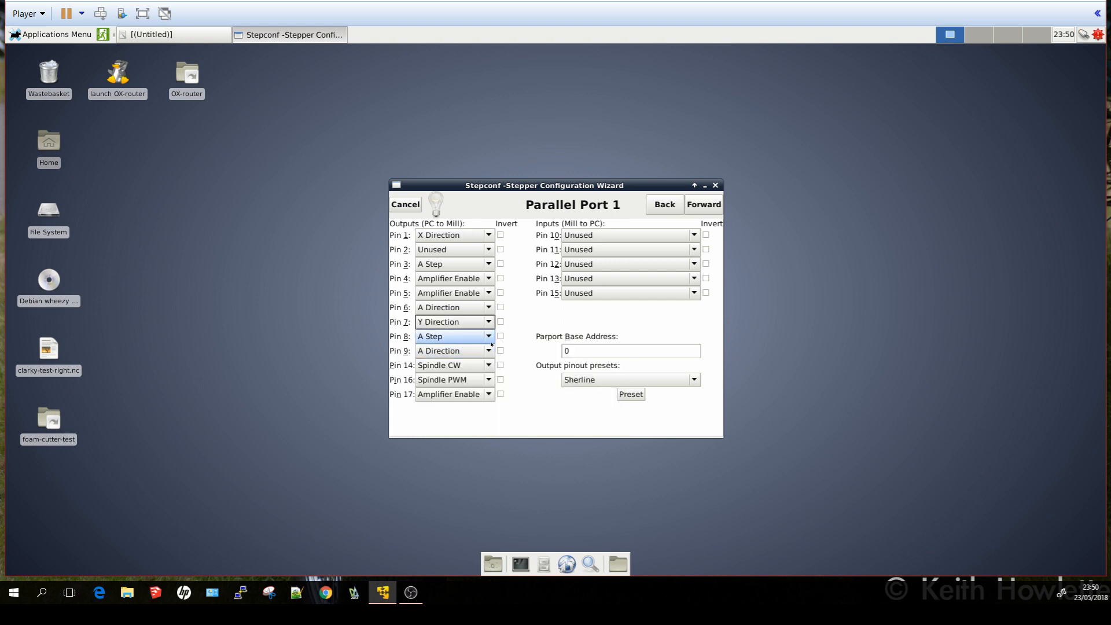
left_click(501, 322)
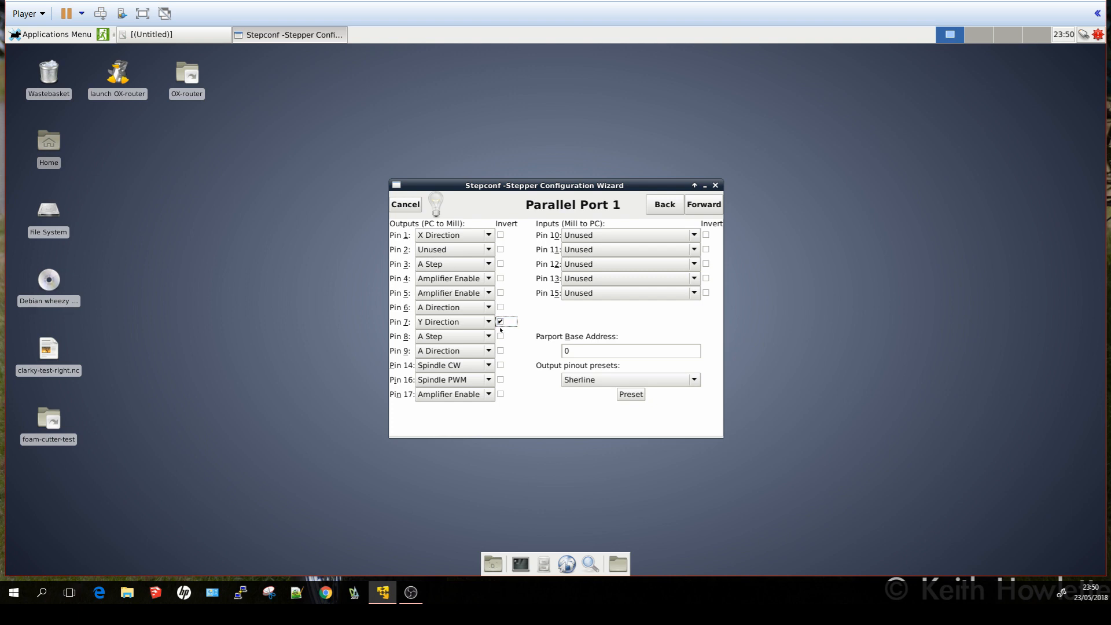
left_click(469, 338)
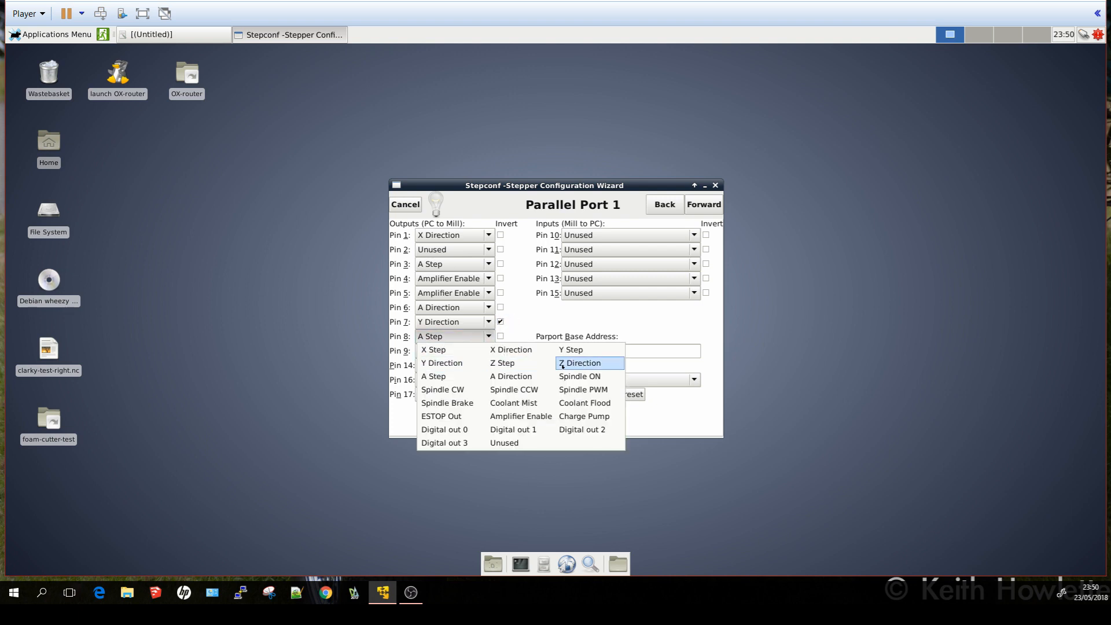
left_click(571, 363)
left_click(501, 337)
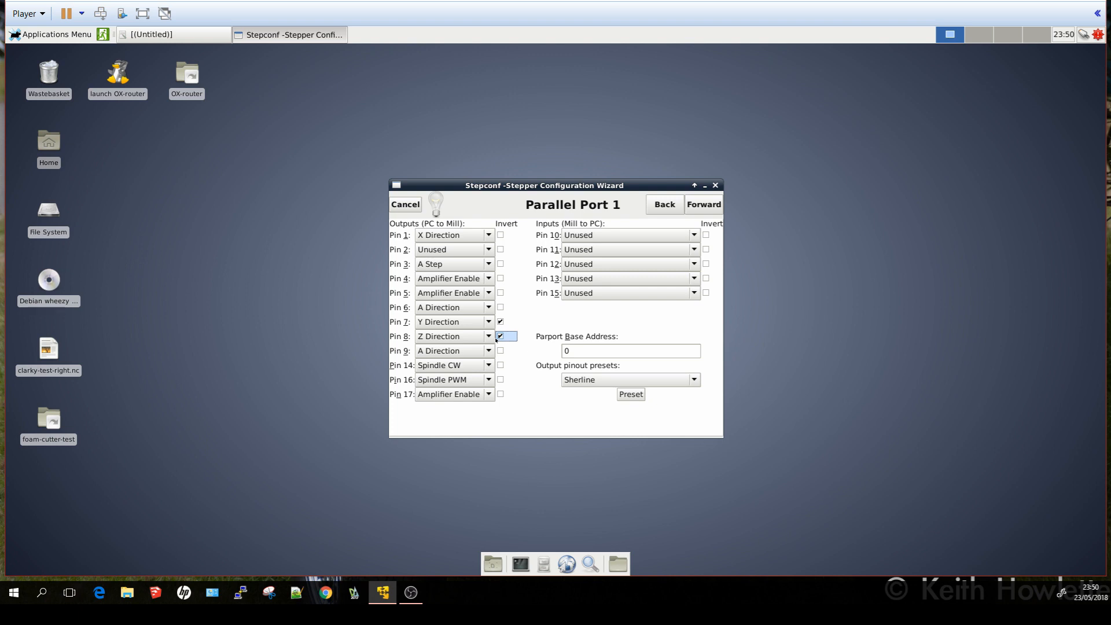
left_click(472, 353)
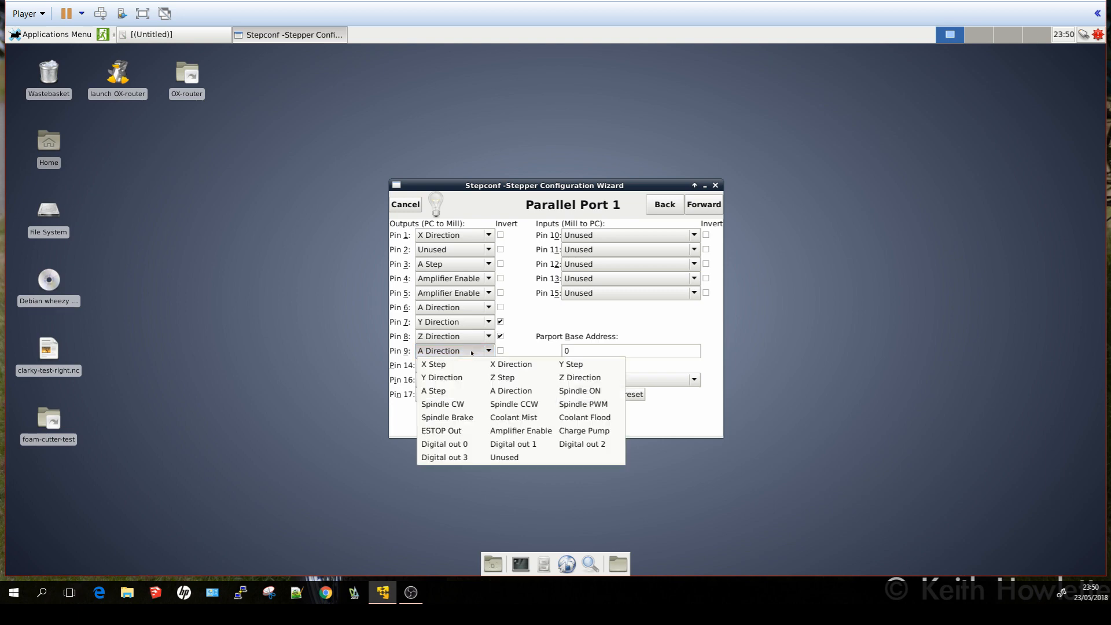
left_click(504, 377)
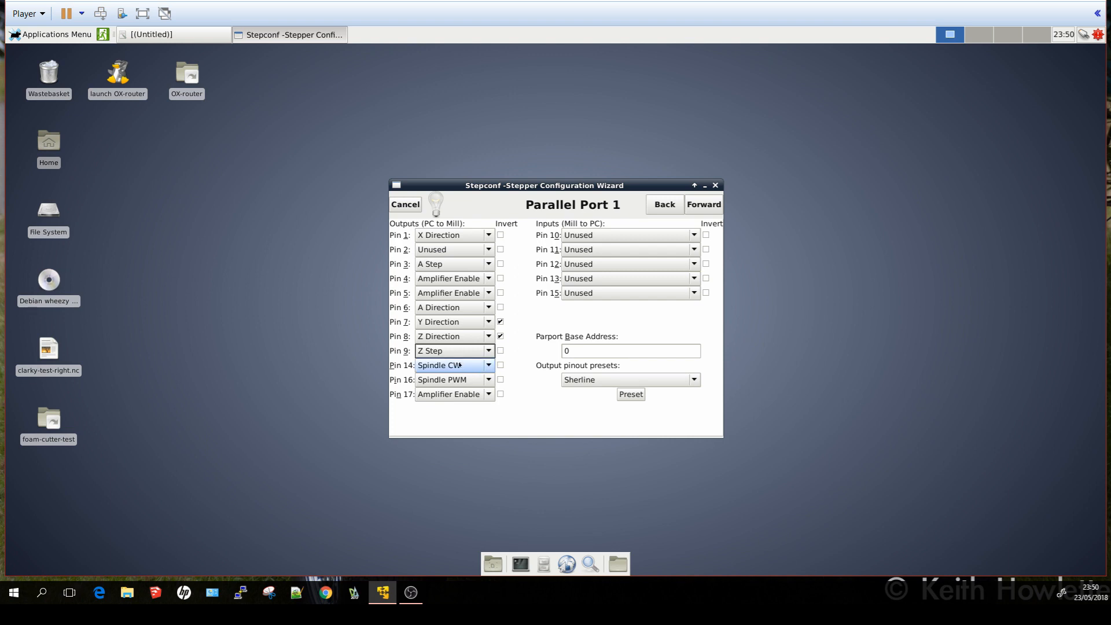
left_click(461, 365)
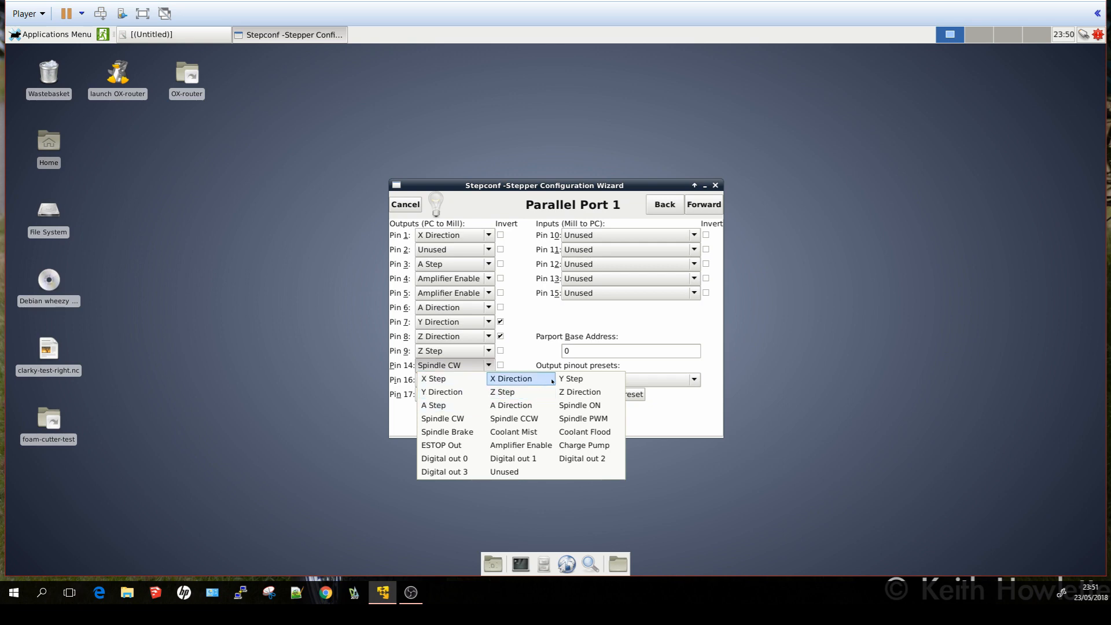
left_click(571, 379)
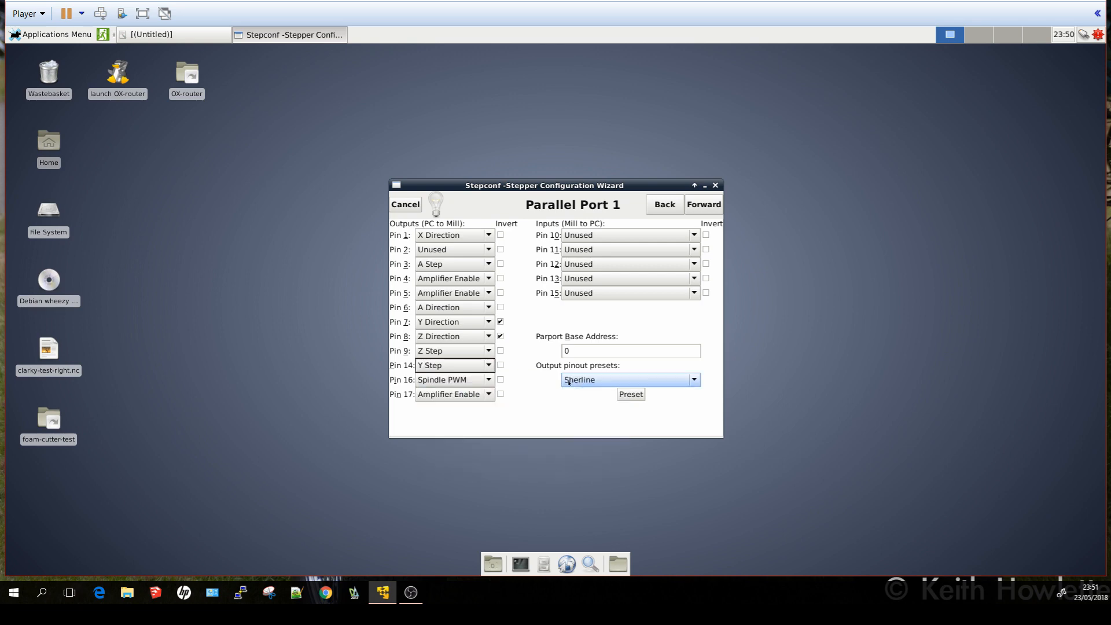
left_click(464, 380)
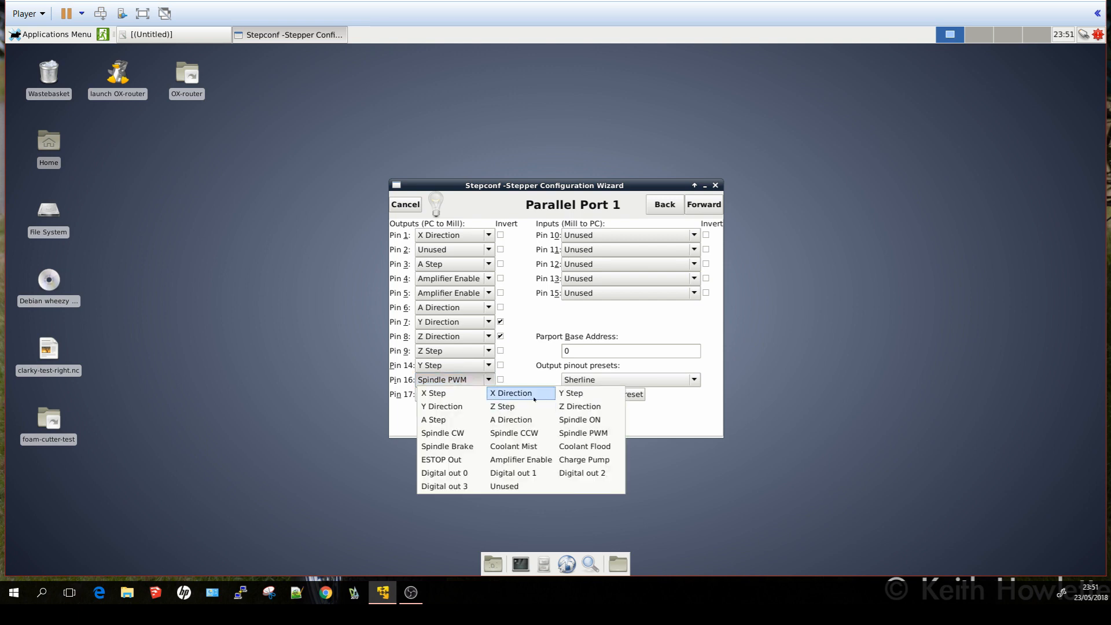
left_click(470, 393)
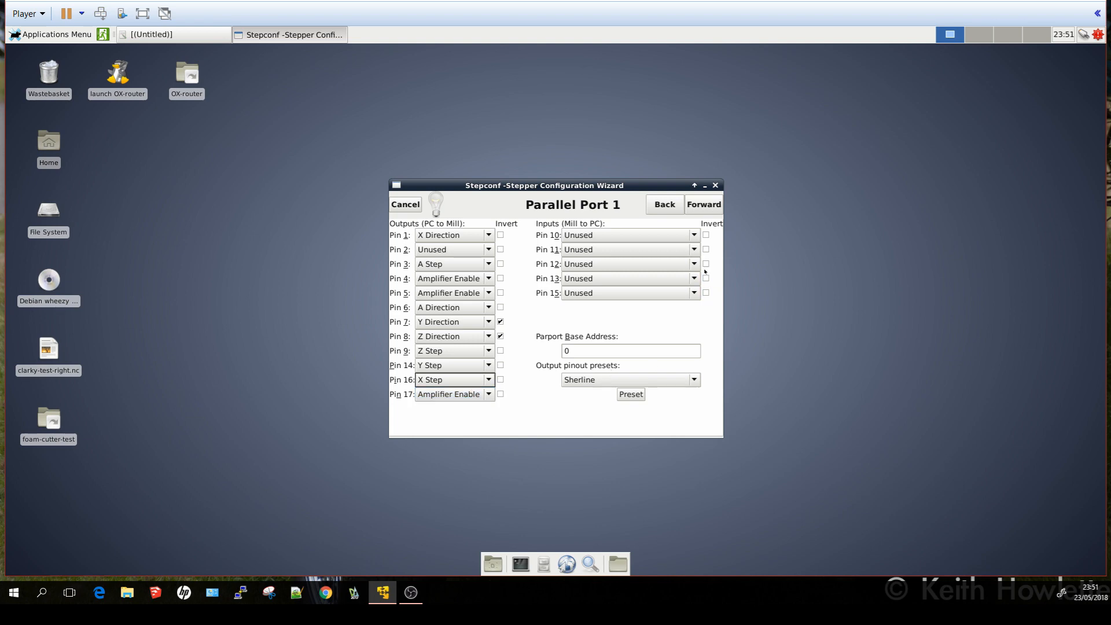
left_click(666, 237)
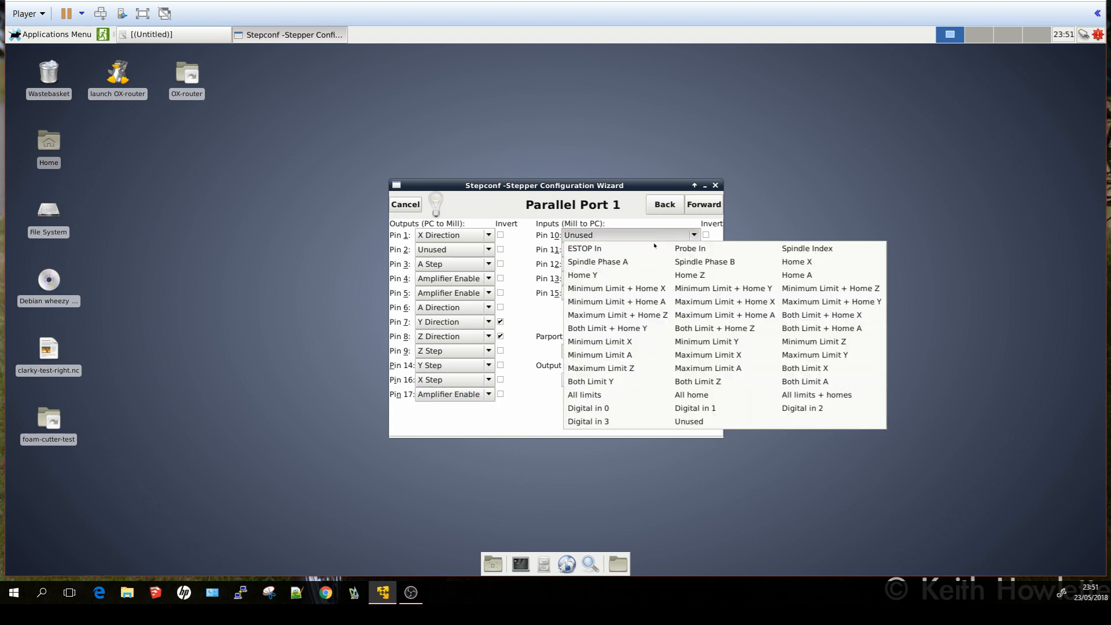
Set input pin 10 to All limits + homes and pin 11 to ESTOP In with Invert ticked.
left_click(612, 250)
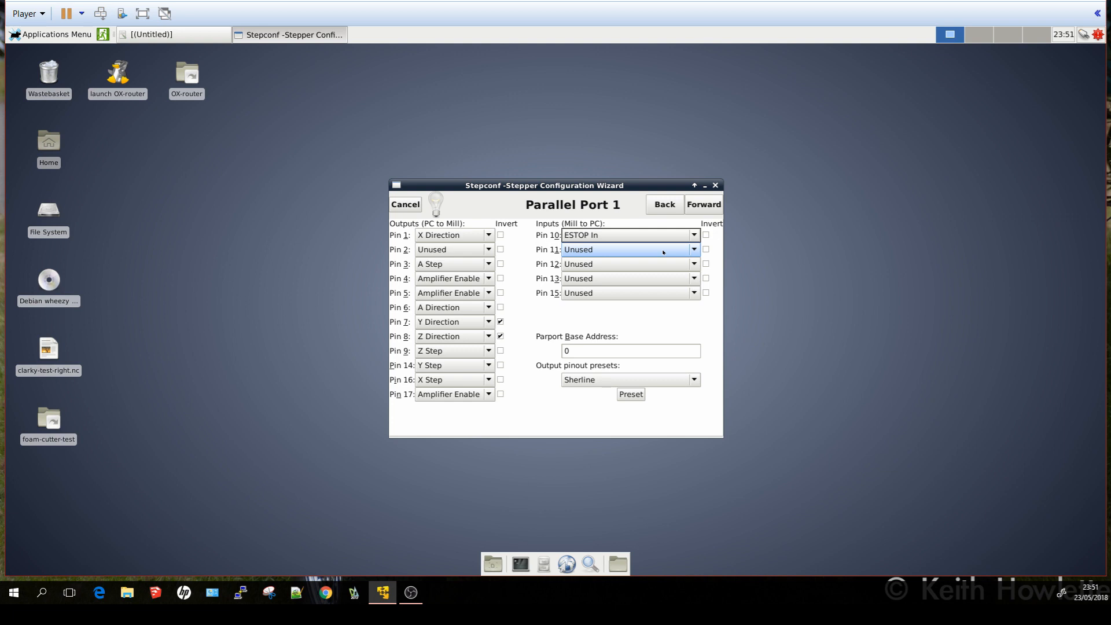
left_click(664, 252)
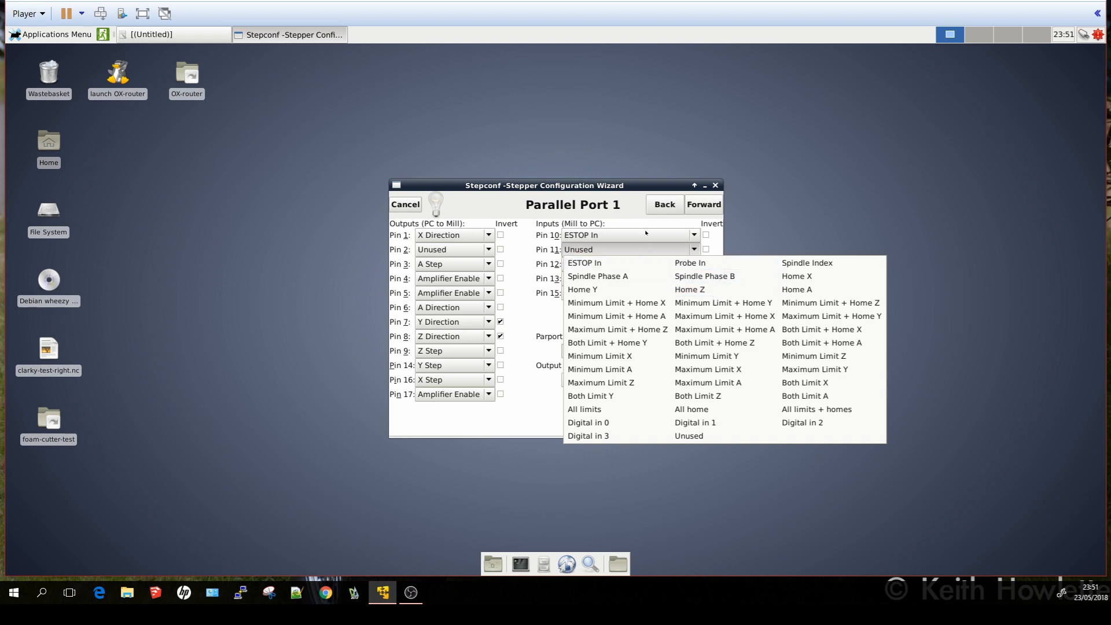
left_click(647, 233)
left_click(646, 235)
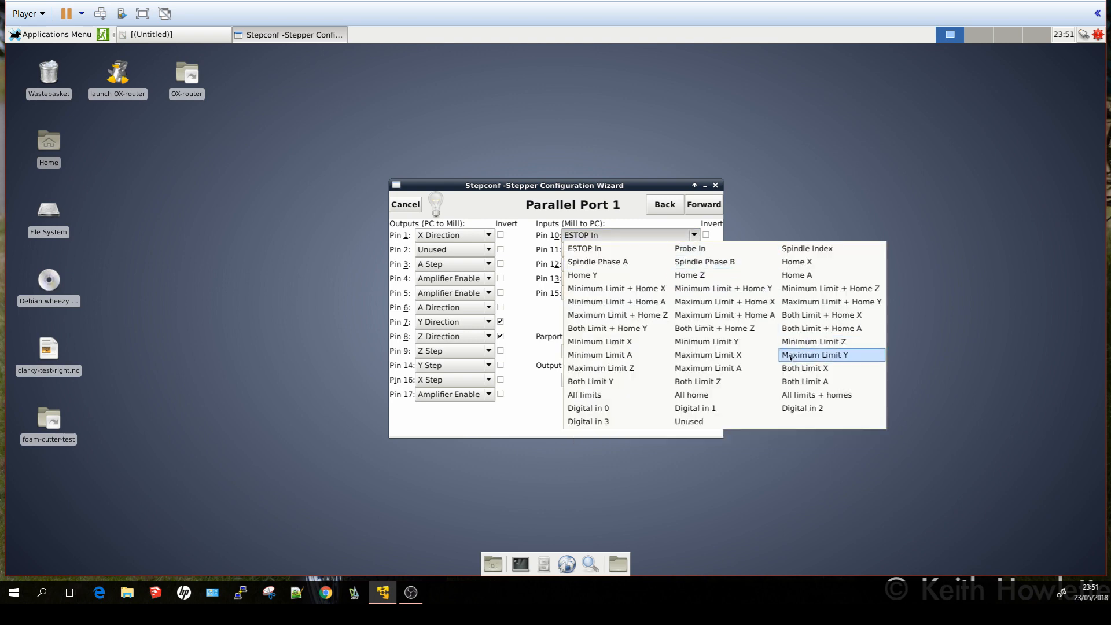
left_click(815, 395)
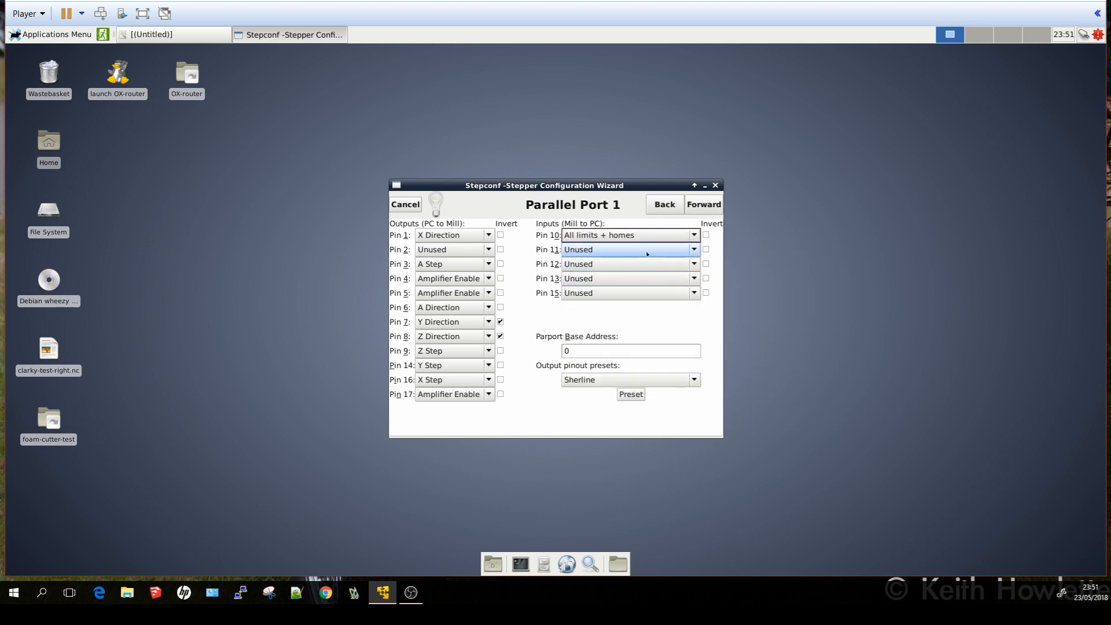
left_click(647, 252)
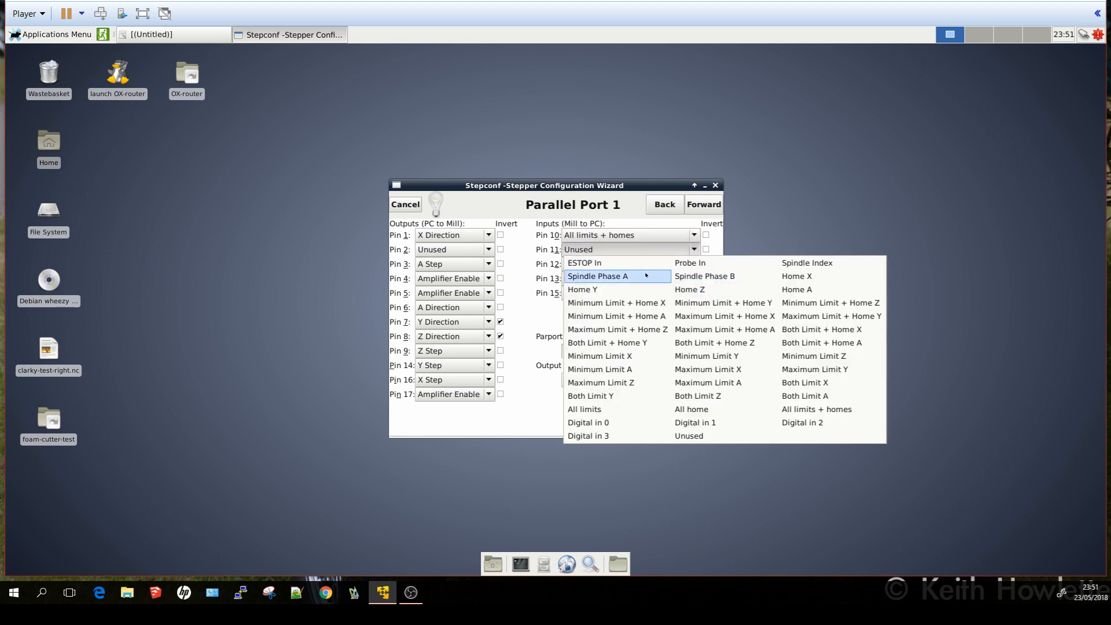
left_click(620, 265)
left_click(706, 250)
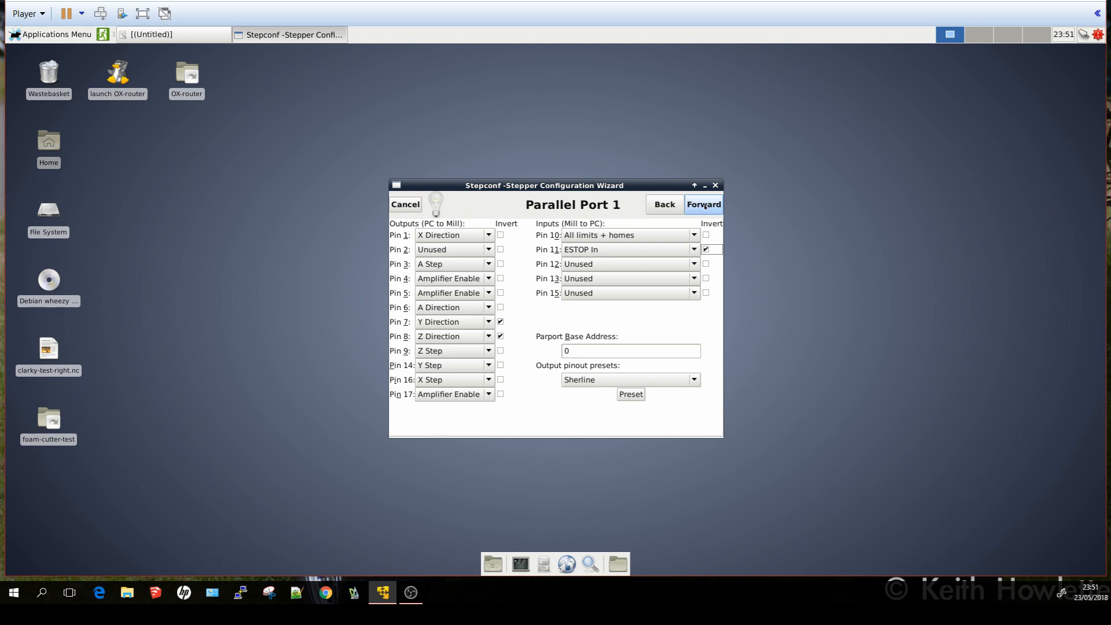
Give axis X a 1.5 mm leadscrew pitch, 4.5 mm/s maximum velocity and 200 acceleration.
left_click(707, 207)
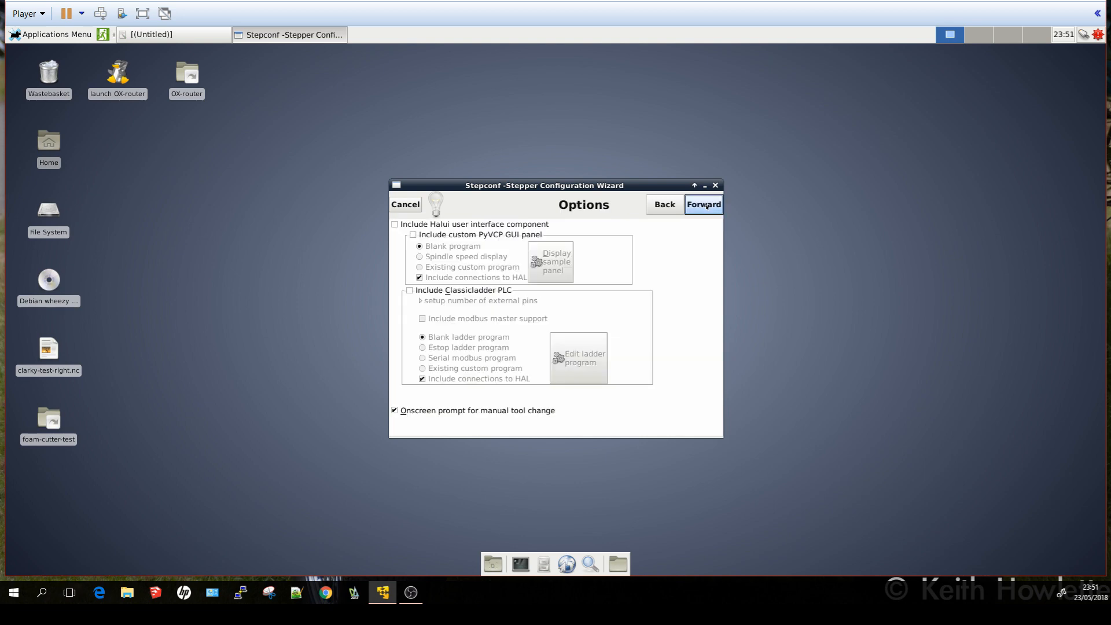
left_click(707, 206)
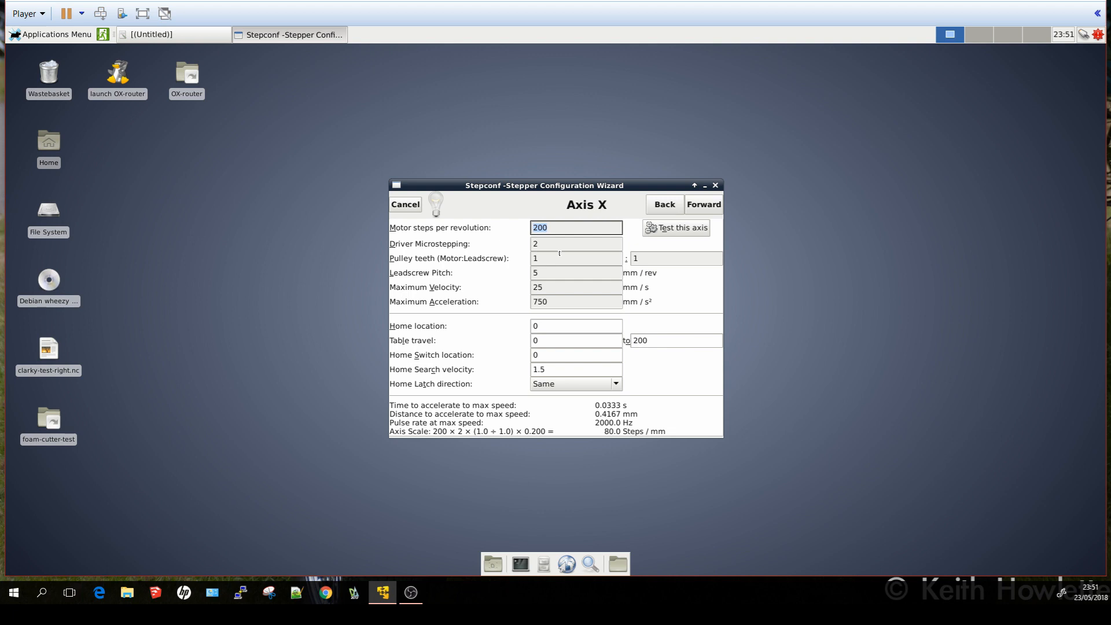
left_click(556, 272)
type("1.5")
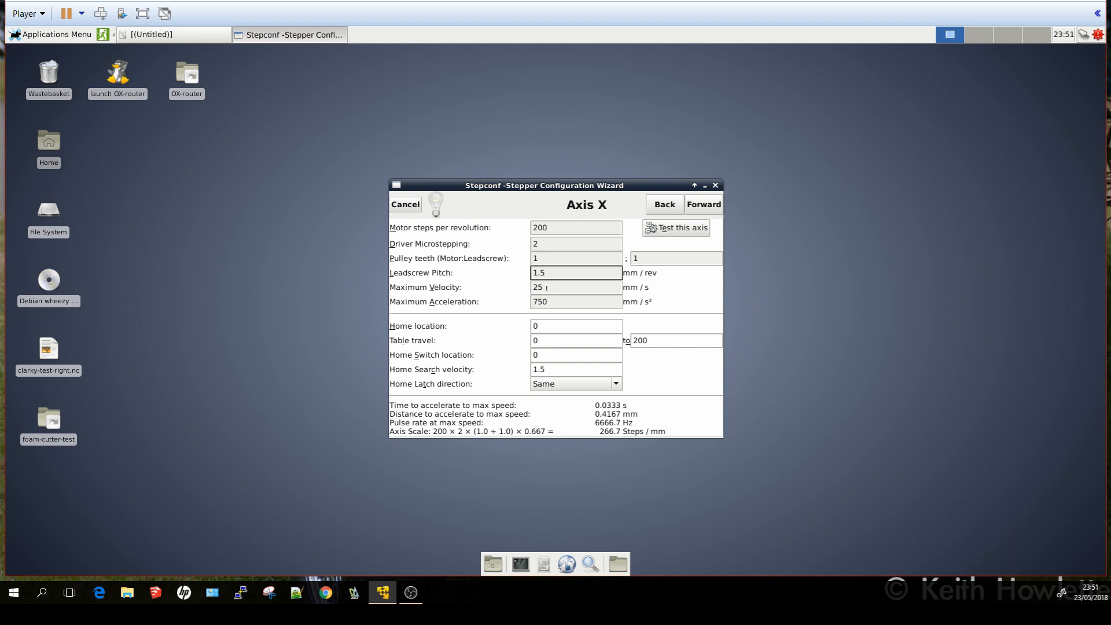
left_click_drag(547, 287, 517, 290)
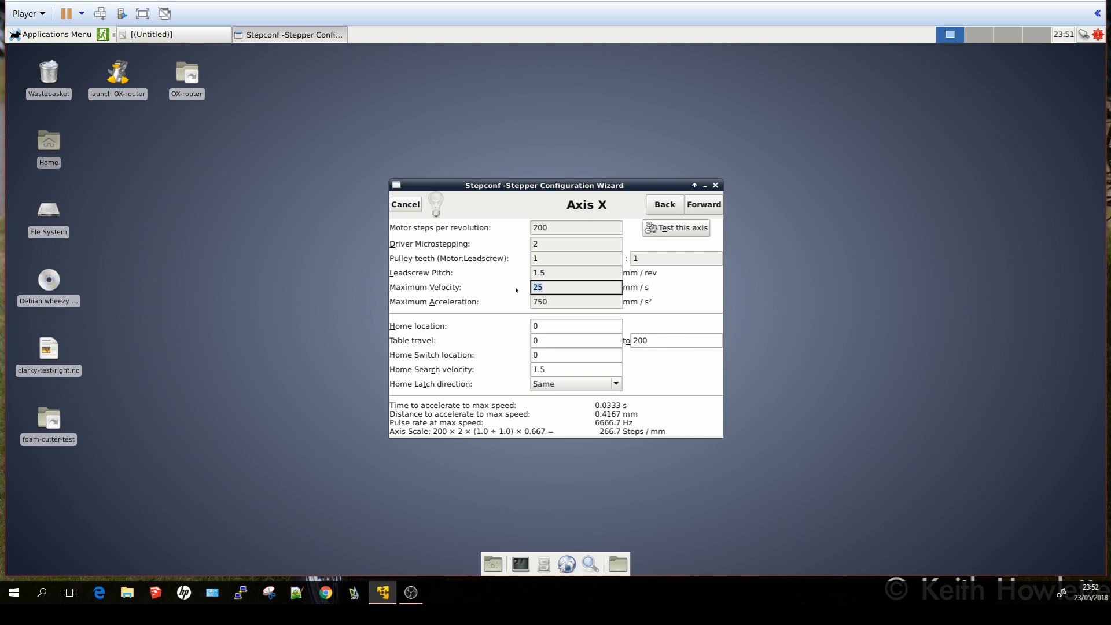
type("4.5")
key("Tab")
type("200")
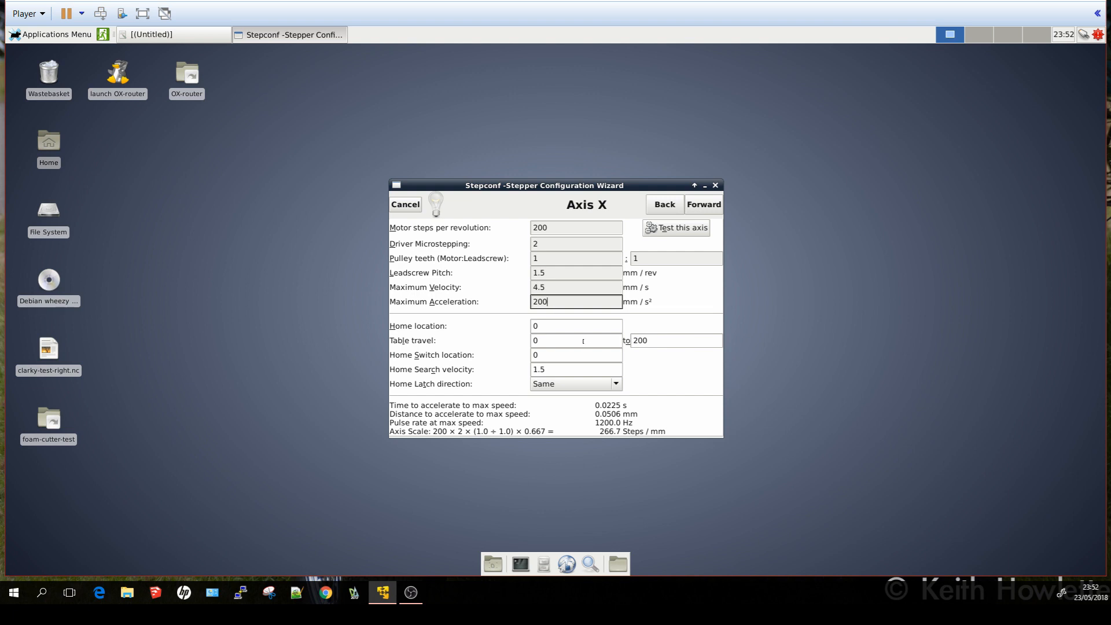
Set X table travel end to 600, home search velocity -1 and home latch direction Opposite.
double_click(653, 339)
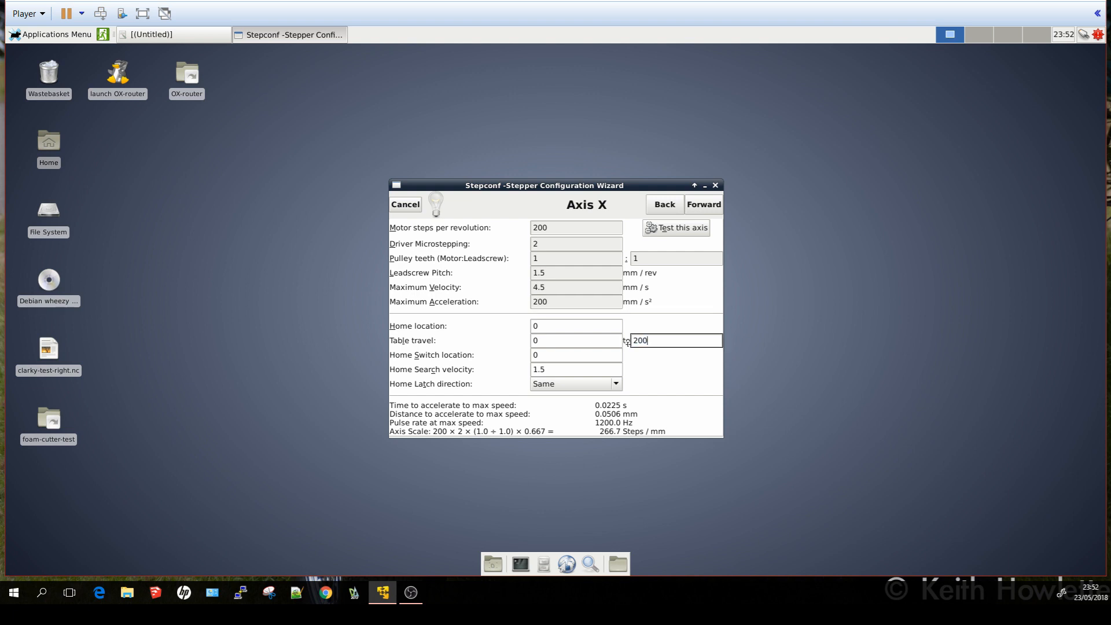
type("600")
left_click_drag(567, 370, 520, 362)
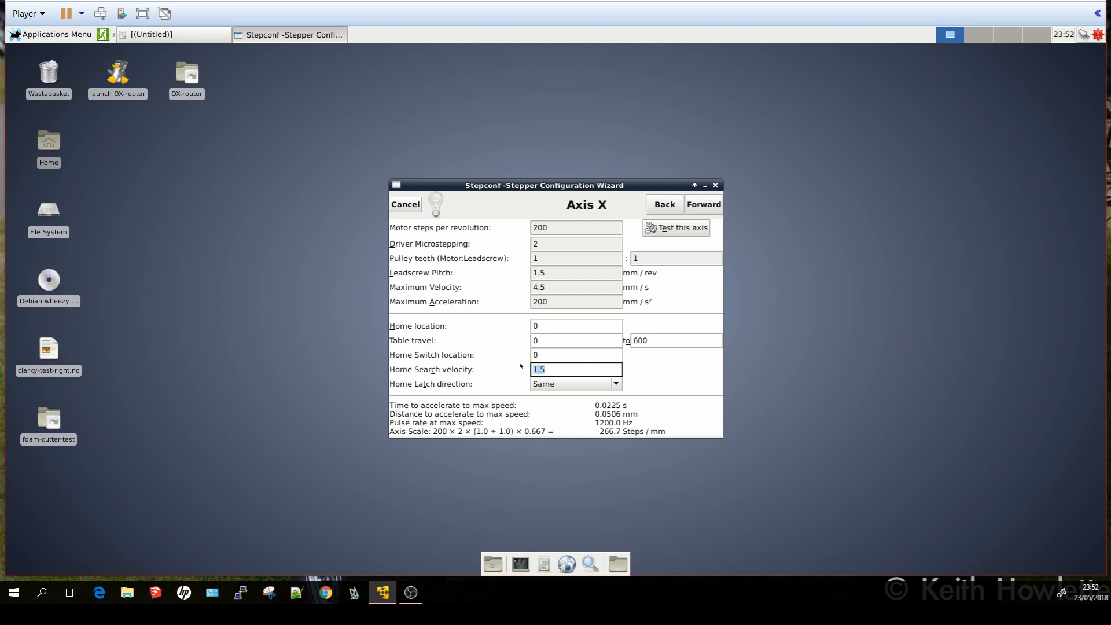
type("-1")
left_click(553, 384)
left_click(553, 383)
left_click(554, 385)
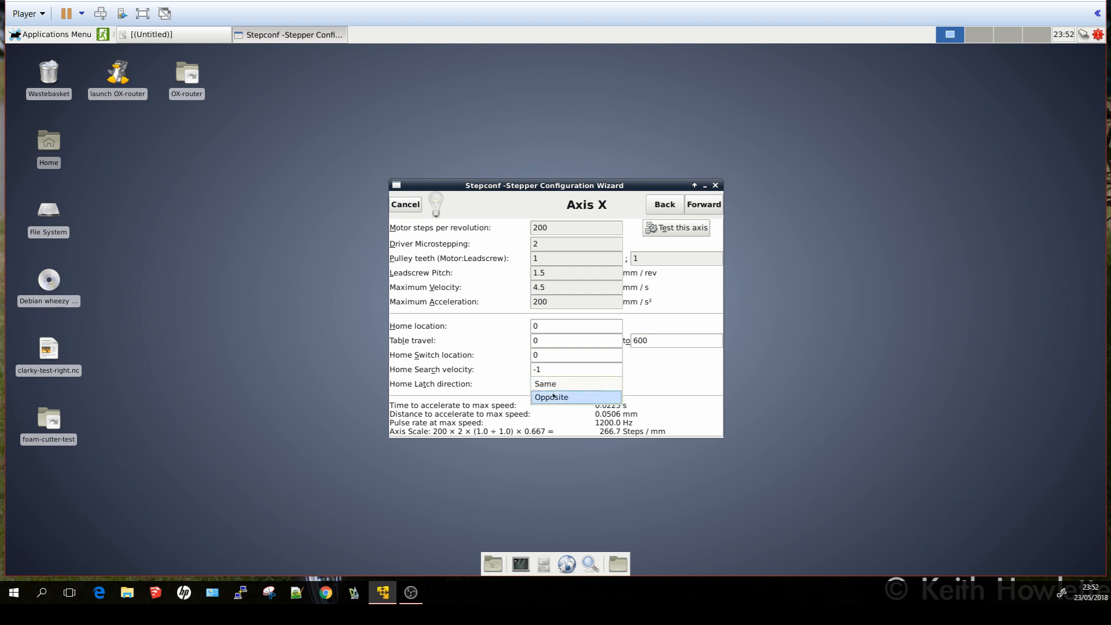
left_click(554, 397)
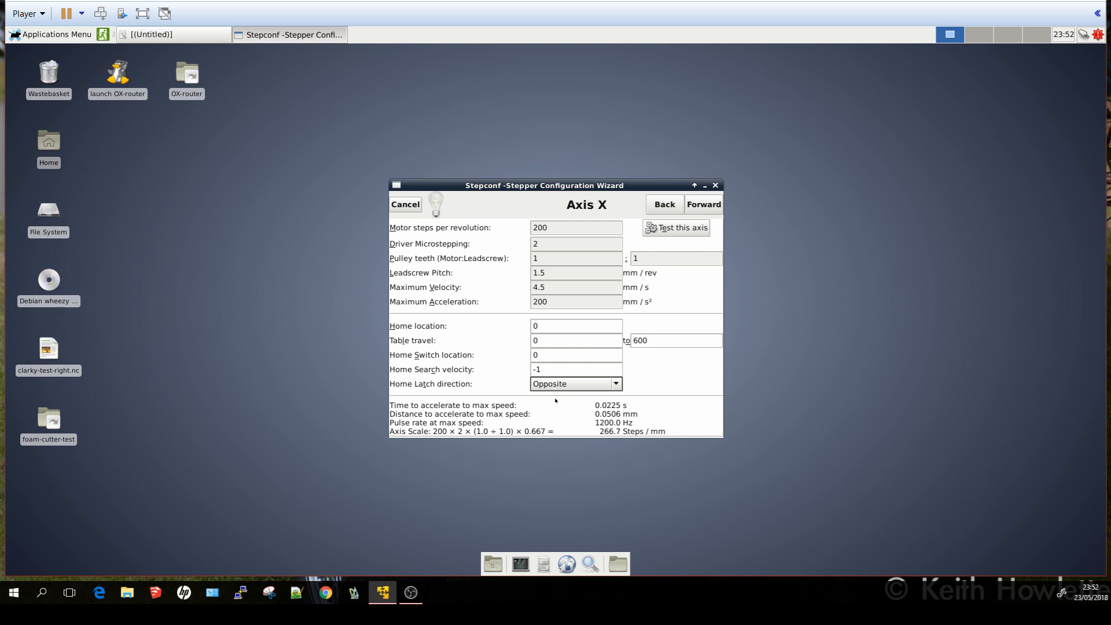
left_click(580, 369)
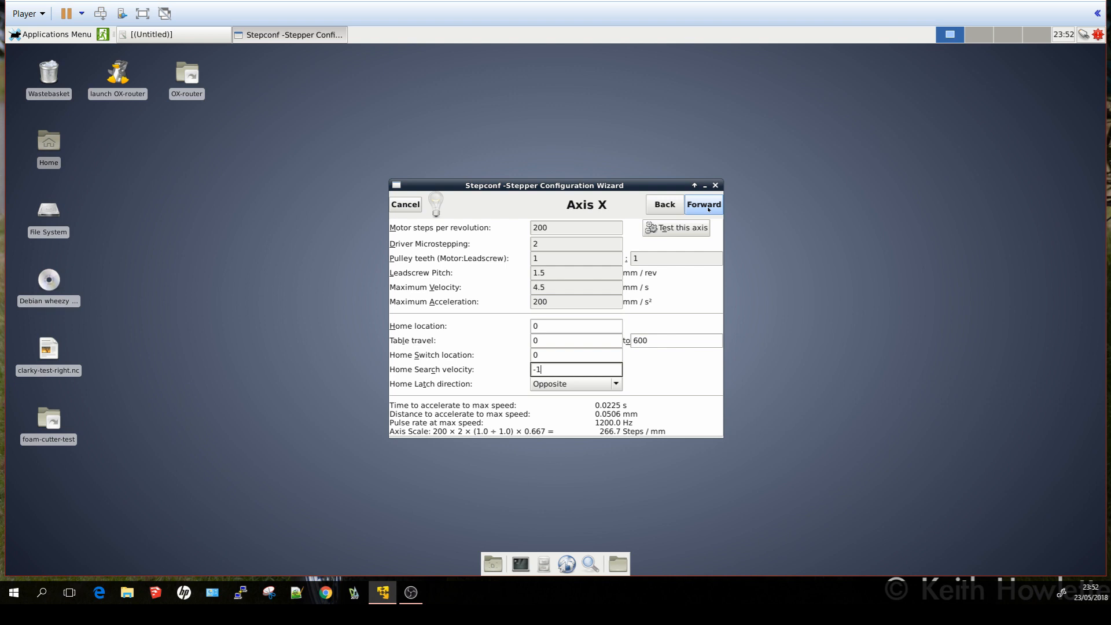
left_click(707, 206)
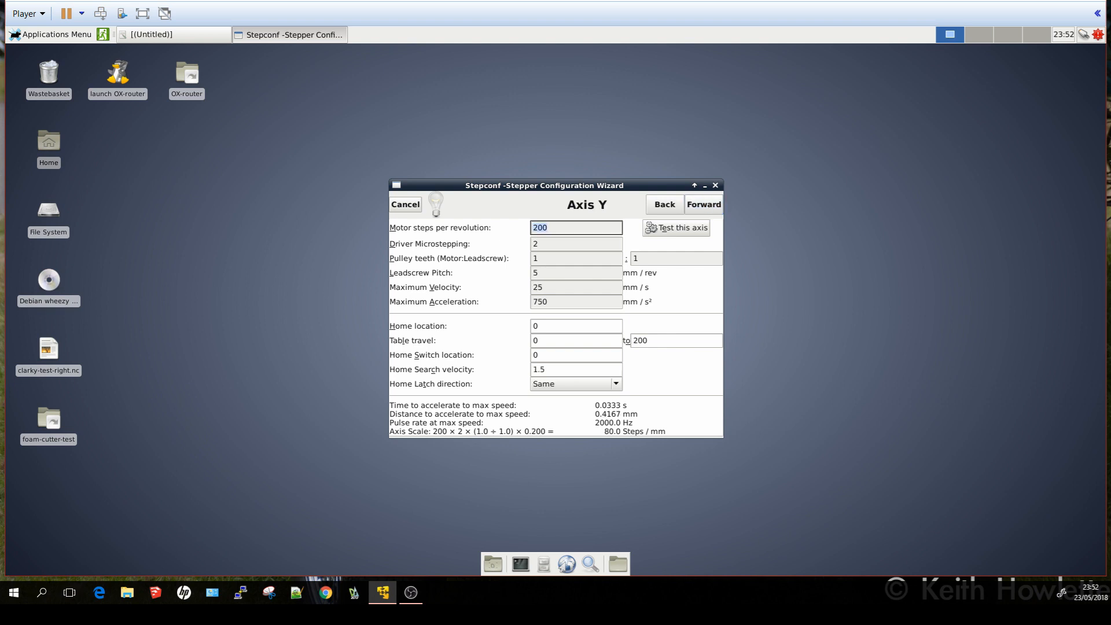
Give axis Y a 1.5 pitch, 4.5 maximum velocity and 200 acceleration.
double_click(550, 270)
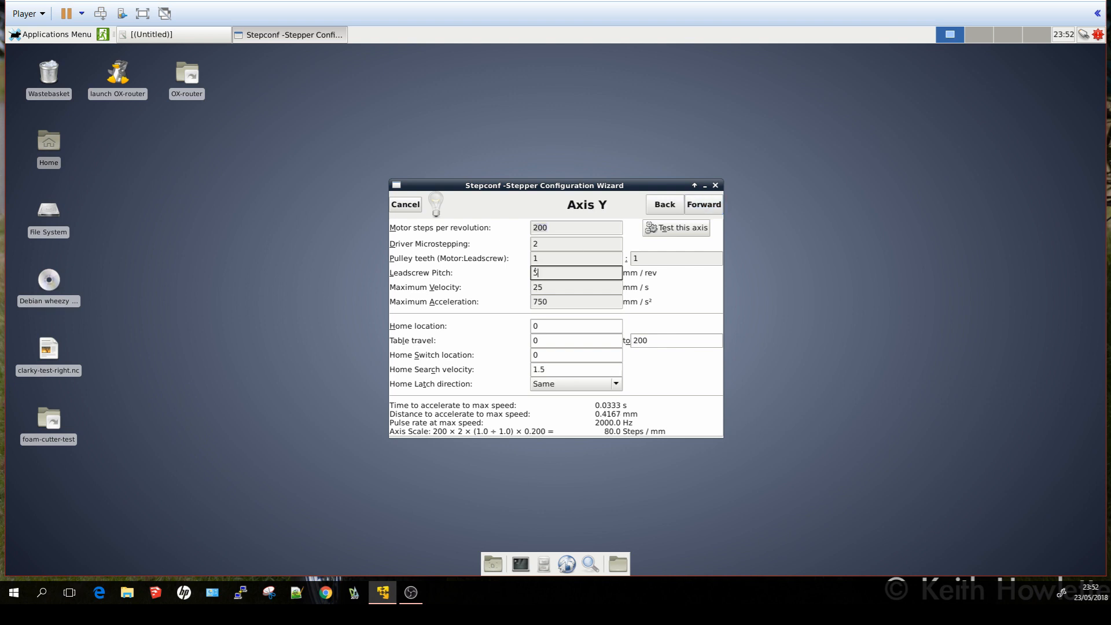
type("1.5")
double_click(545, 288)
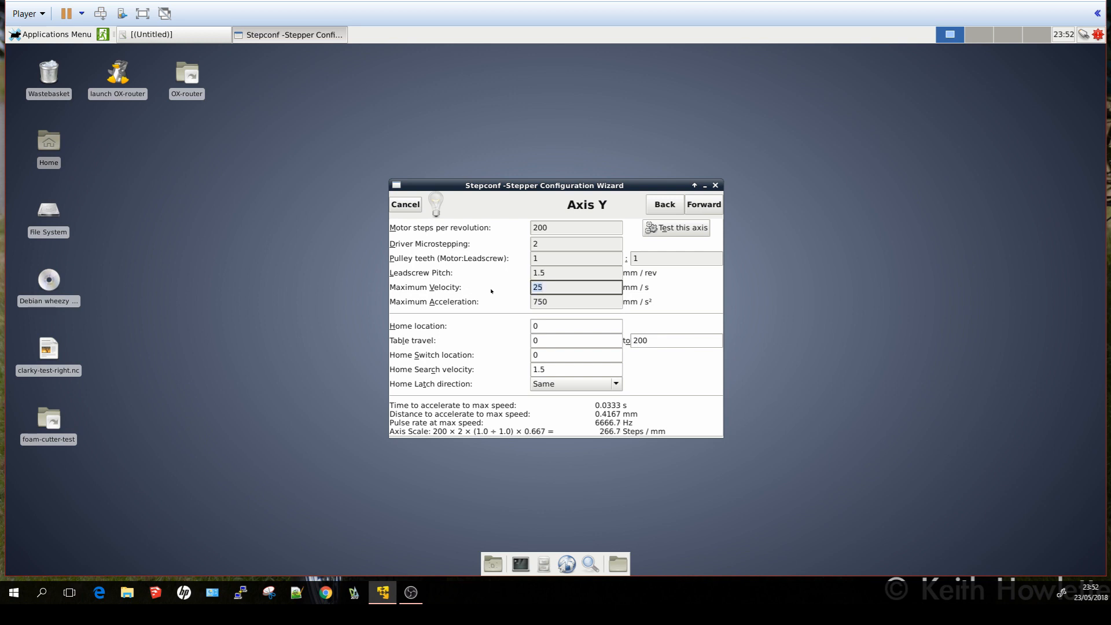
type("4.5")
key("Tab")
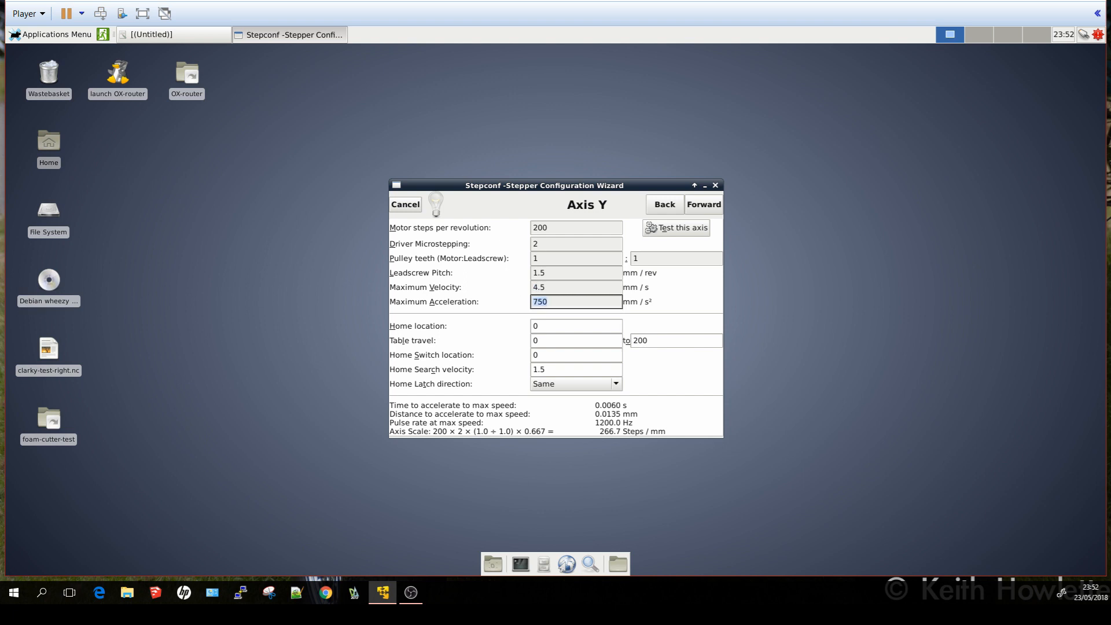
type("200")
Set Y home search velocity -1, latch direction Opposite and table travel end 300.
left_click_drag(554, 371, 526, 366)
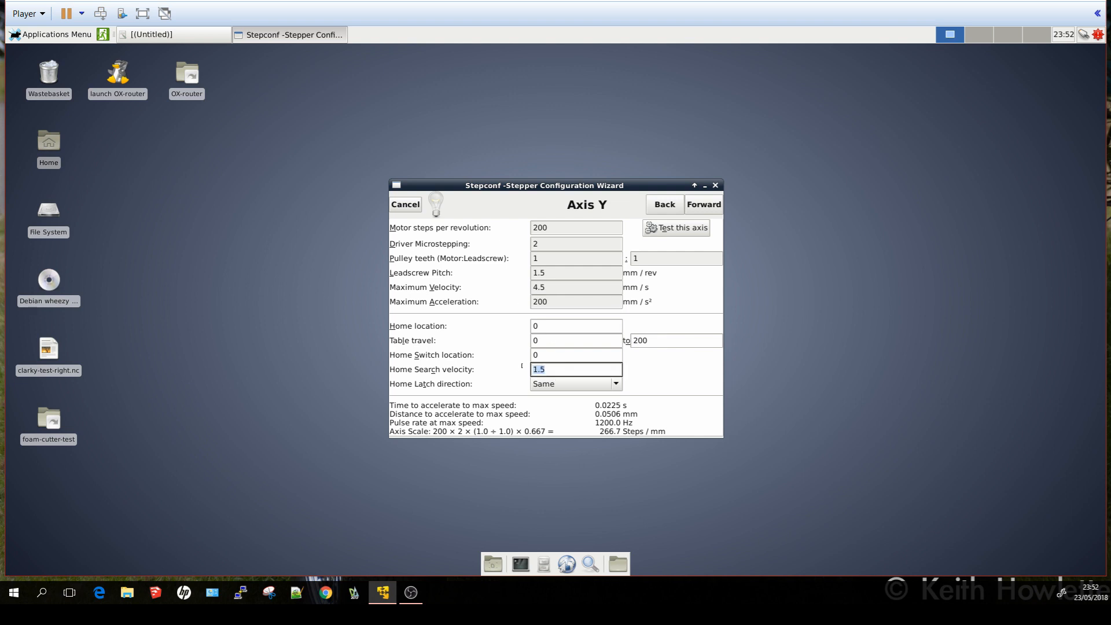
type("-1")
left_click(576, 383)
left_click(577, 395)
left_click_drag(648, 340, 626, 341)
type("300")
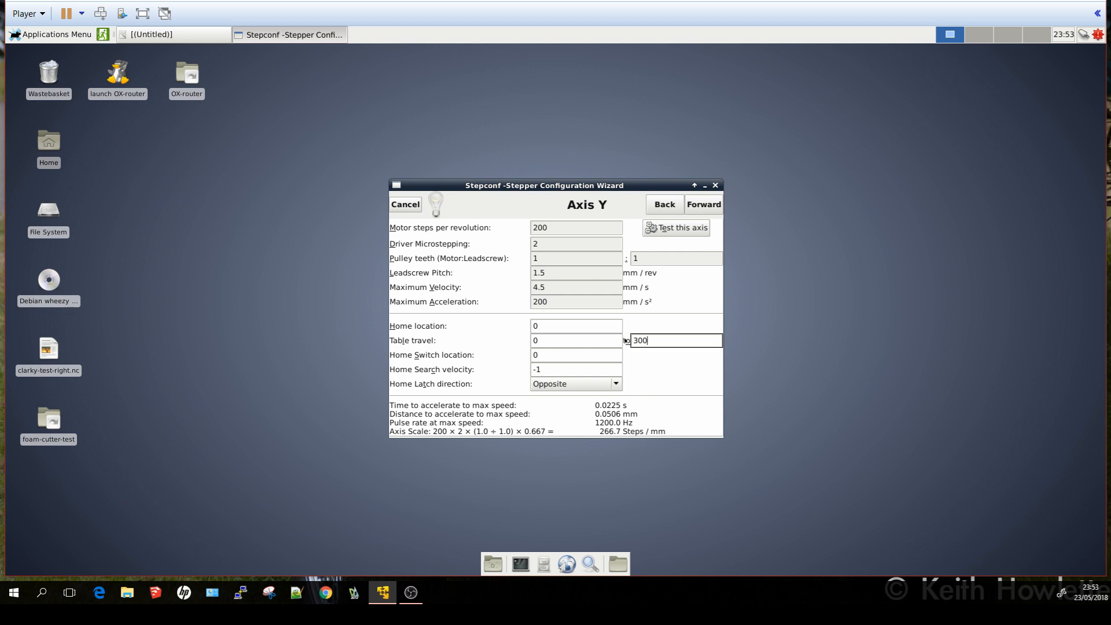
left_click(709, 209)
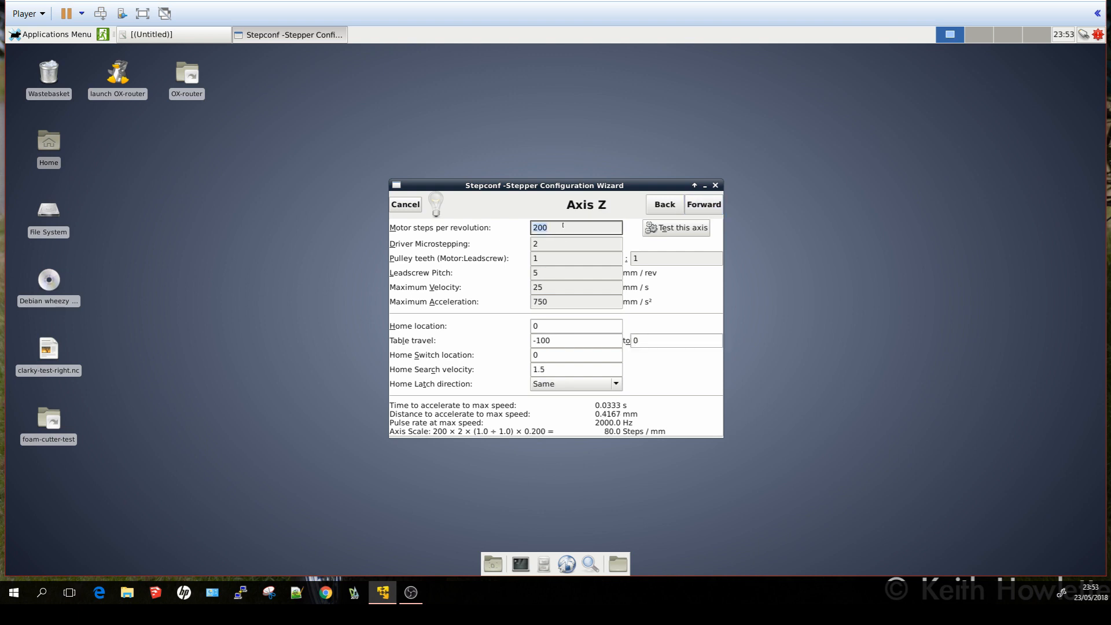
Give axis Z a 1.5 pitch, 4.5 maximum velocity and 200 acceleration.
left_click(562, 226)
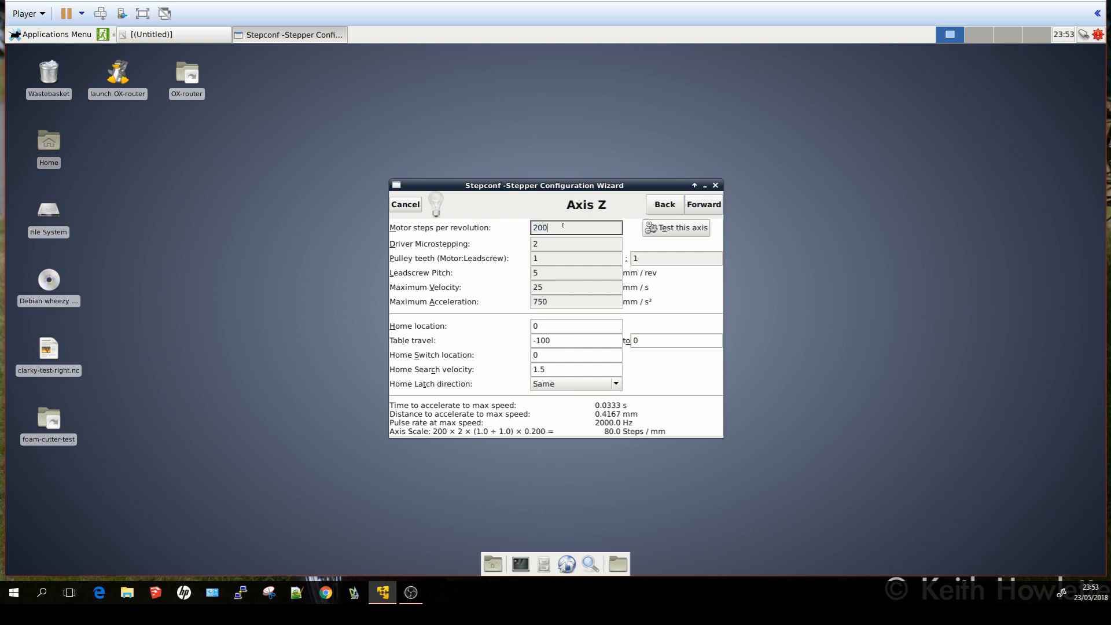
double_click(554, 271)
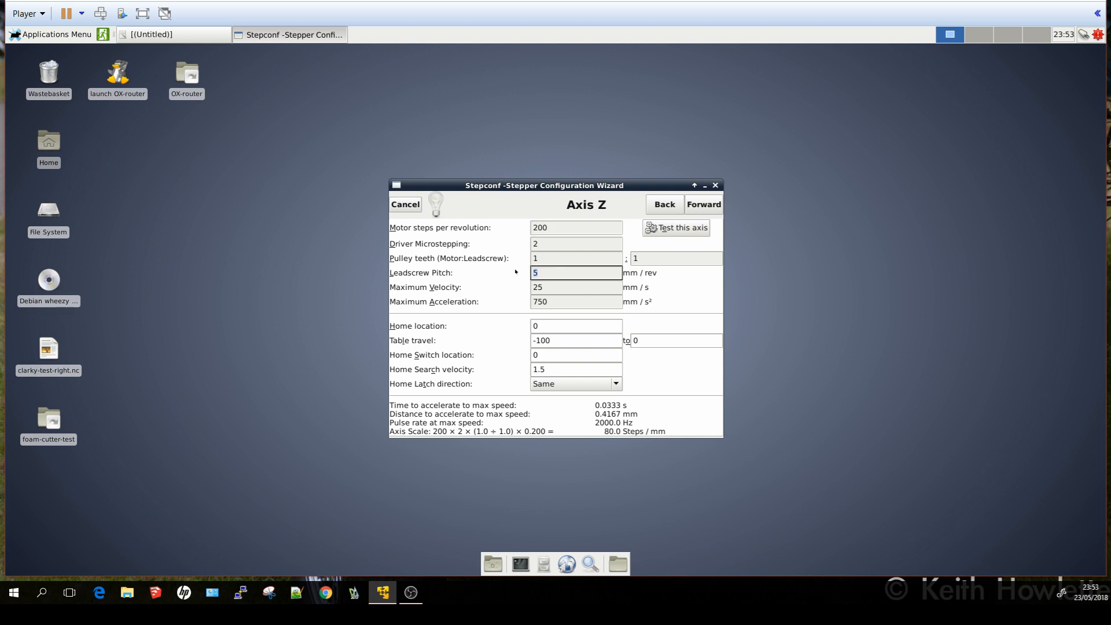
type("1.5")
key("Tab")
type("4.5")
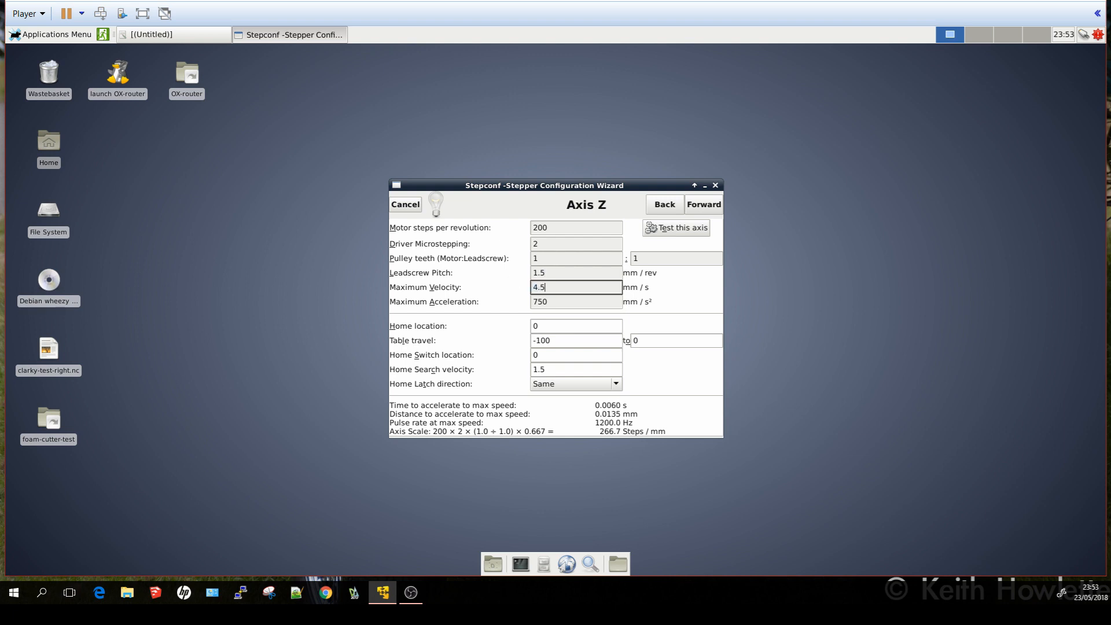
key("Tab")
type("200")
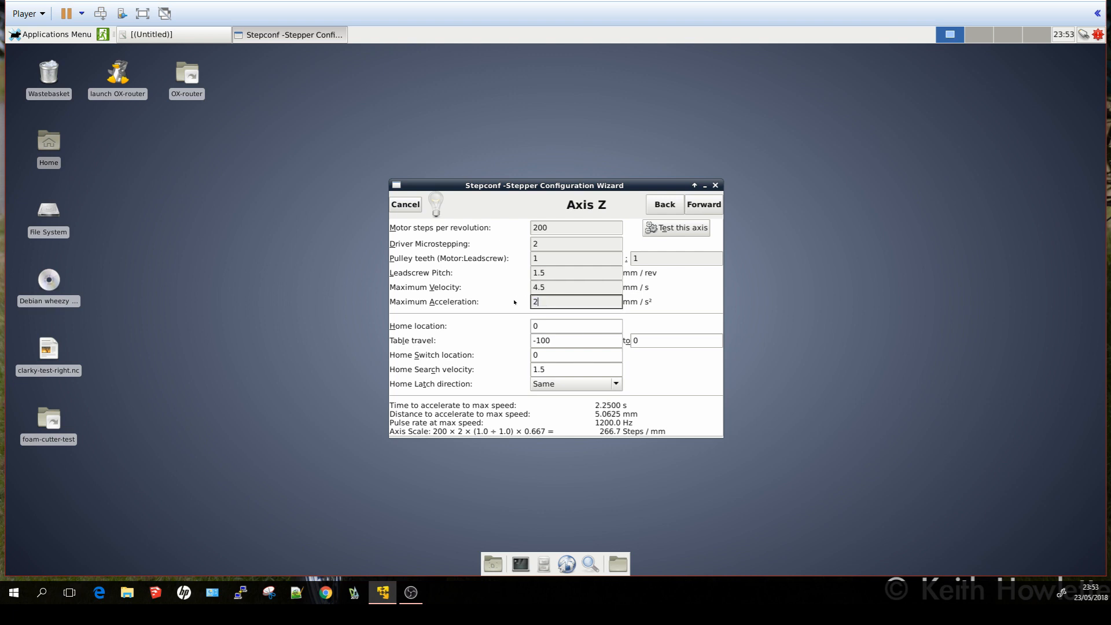
Set Z table travel 0 to 200, home search velocity -1 and Opposite latch direction.
left_click(562, 342)
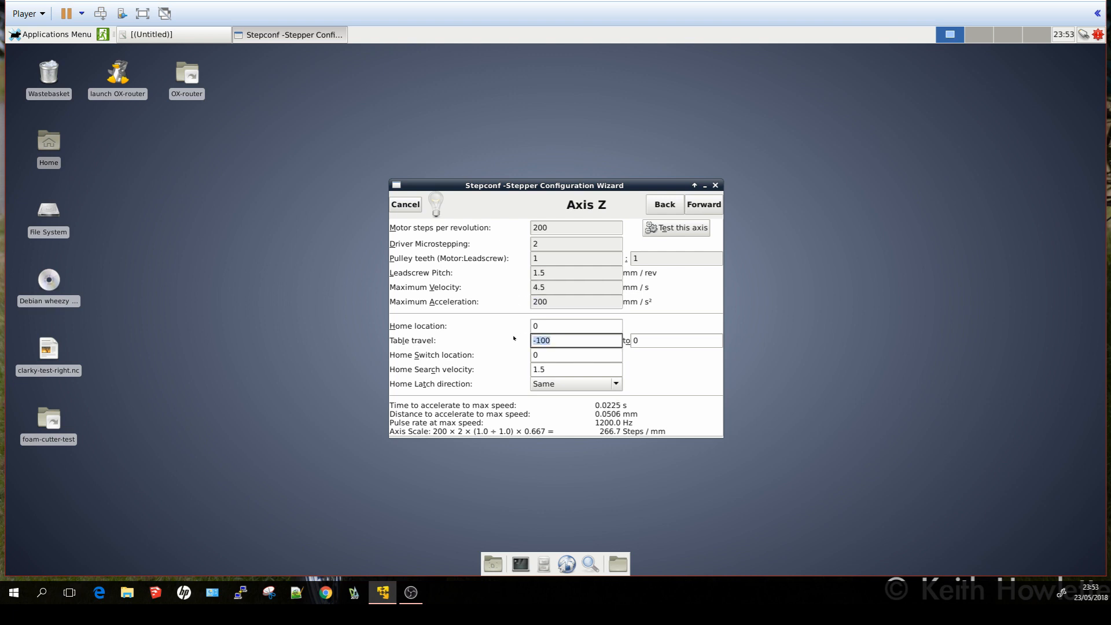
type("0")
key("Tab")
type("200")
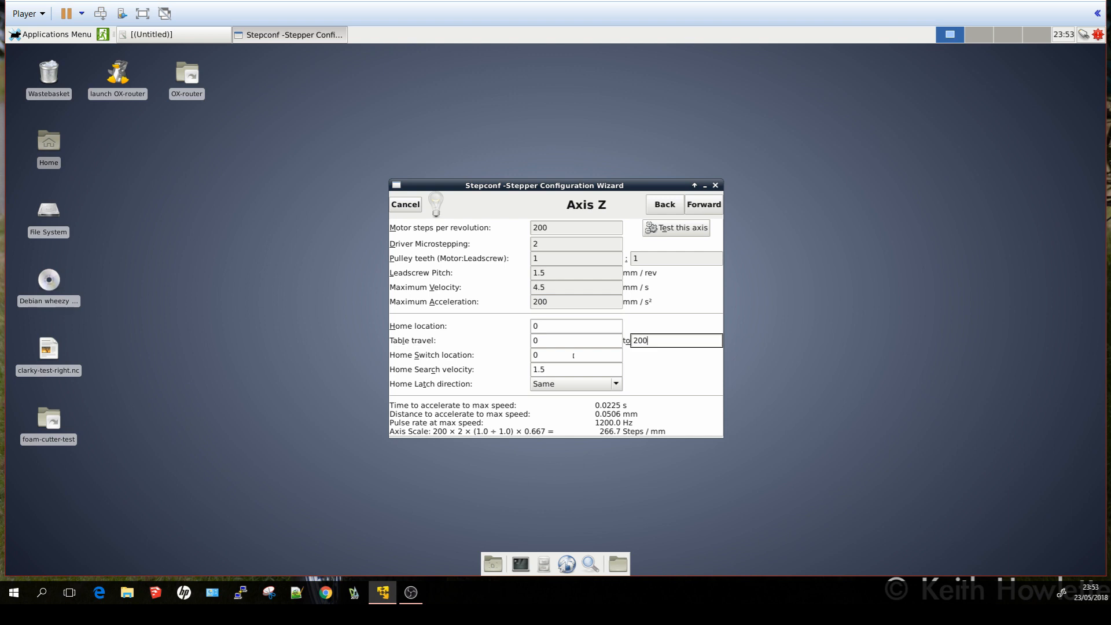
left_click_drag(568, 368, 523, 363)
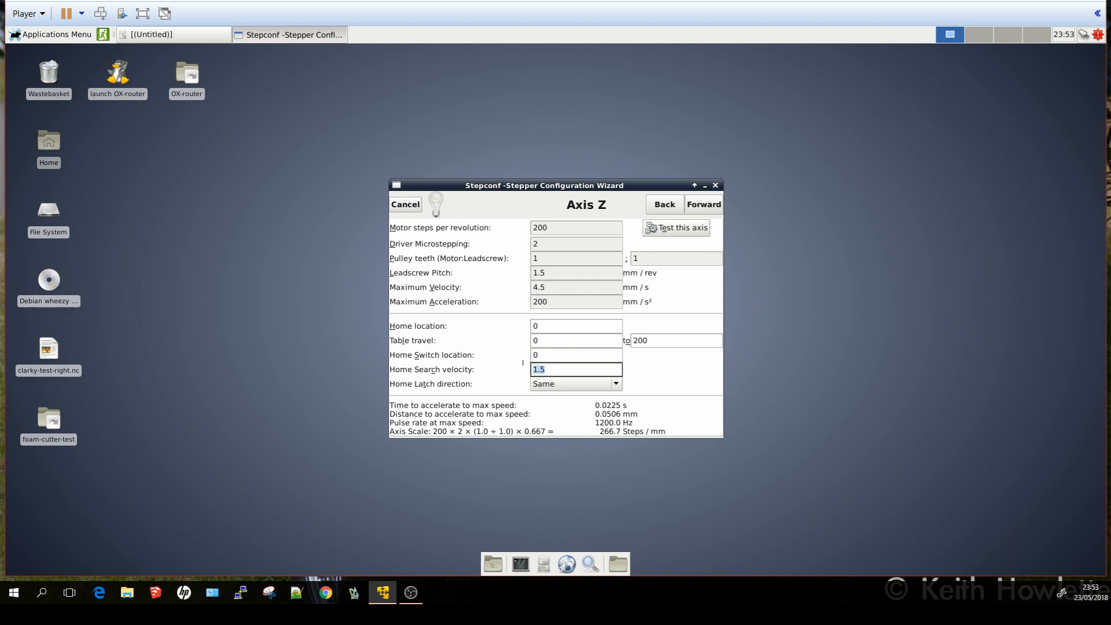
type("-1")
left_click(573, 384)
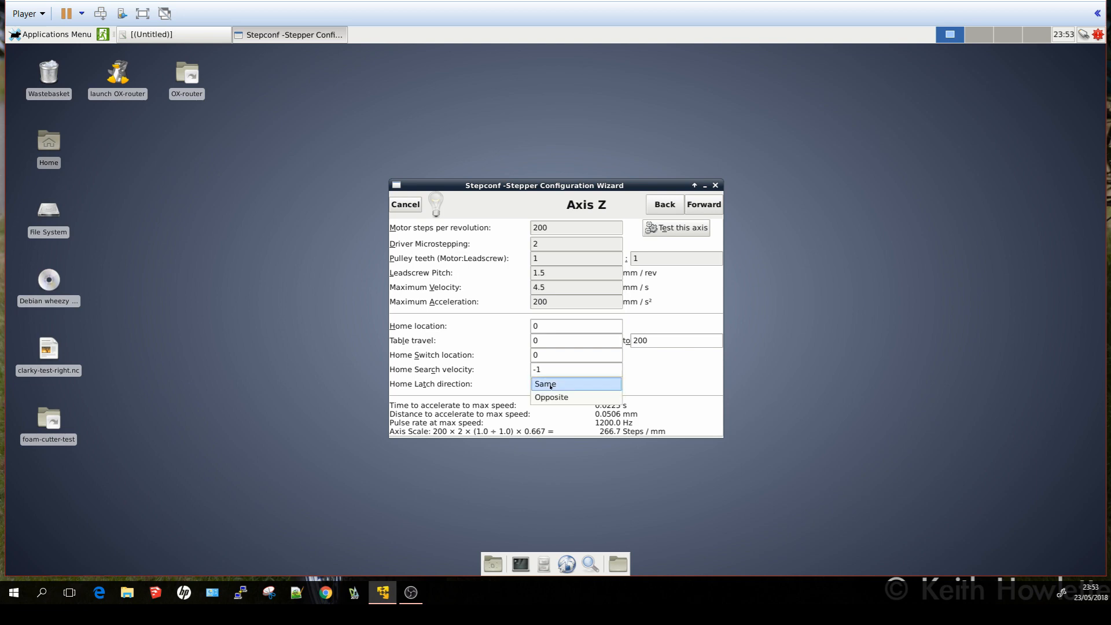
left_click(553, 398)
left_click(705, 205)
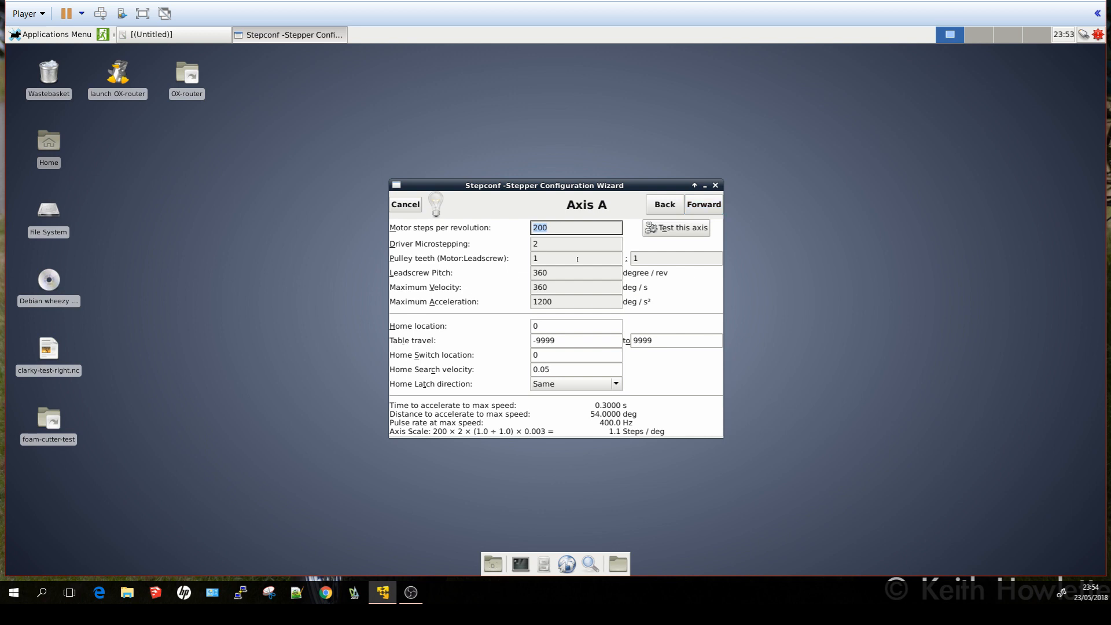
Give axis A a 1.5 pitch, 4.5 maximum velocity and 200 acceleration.
left_click_drag(565, 272, 510, 270)
type("1.5")
key("Tab")
type("4.5")
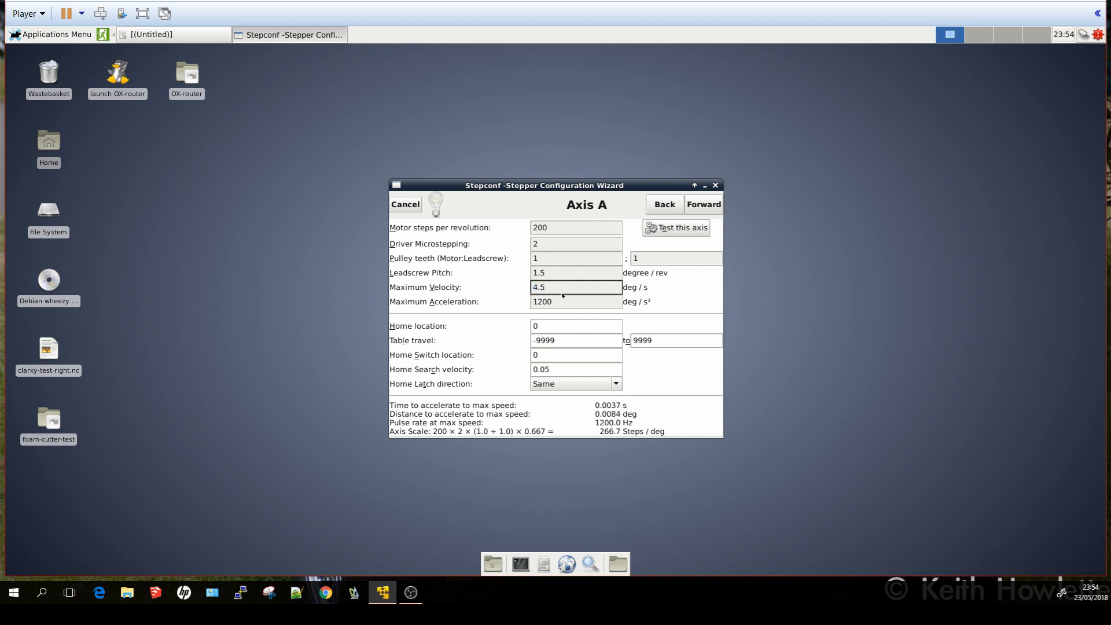
key("Tab")
type("200")
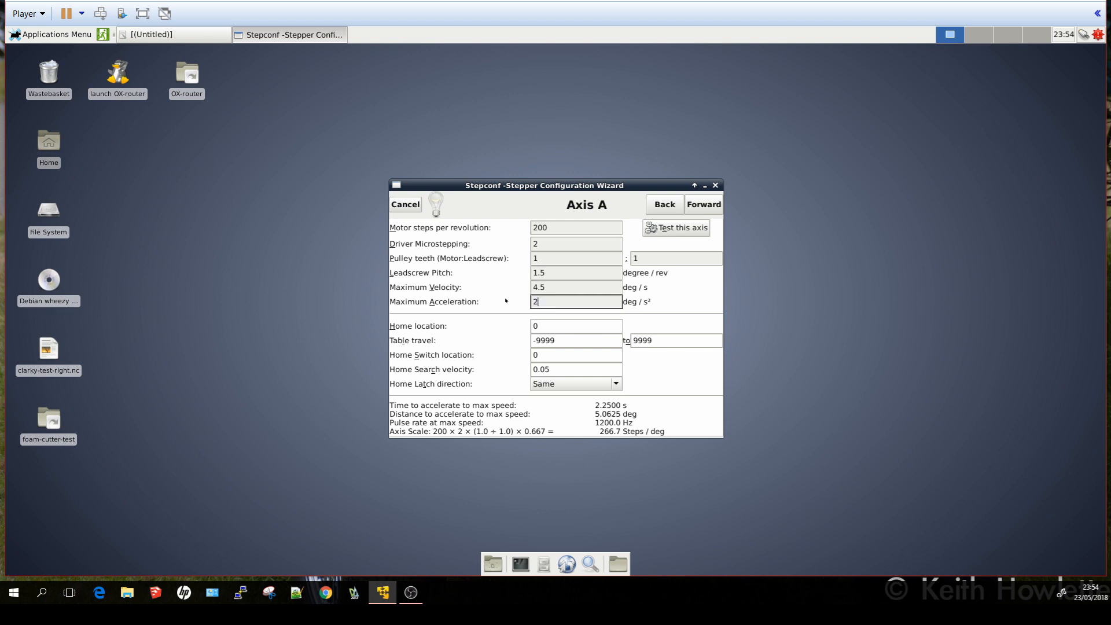
Set A table travel 0 to 600, home search velocity -1 and Opposite latch direction.
left_click(569, 341)
type("0")
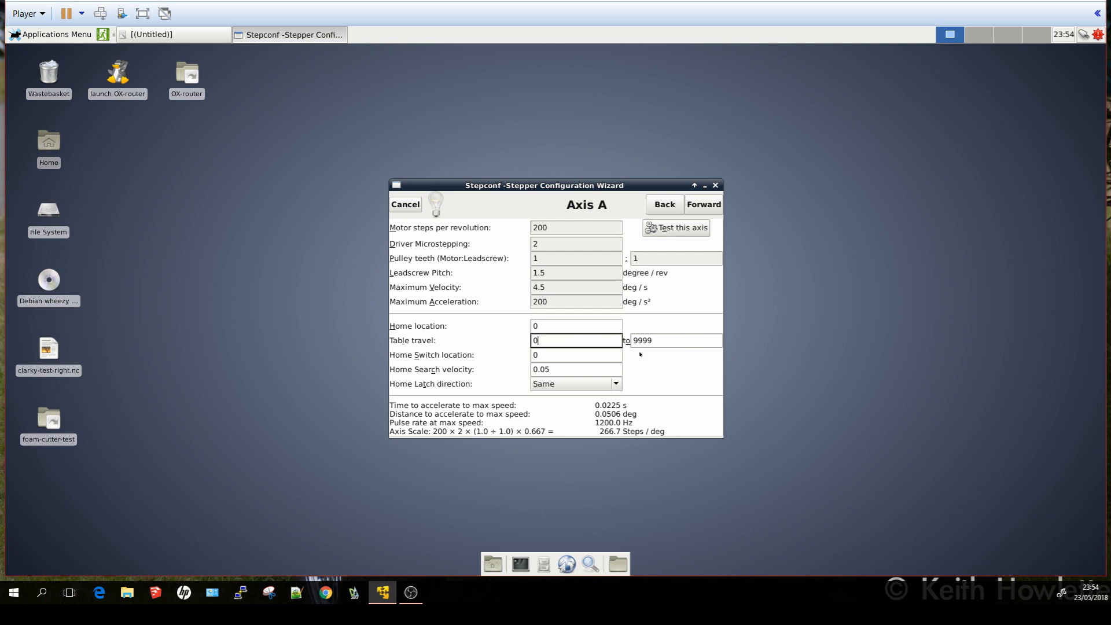
key("Tab")
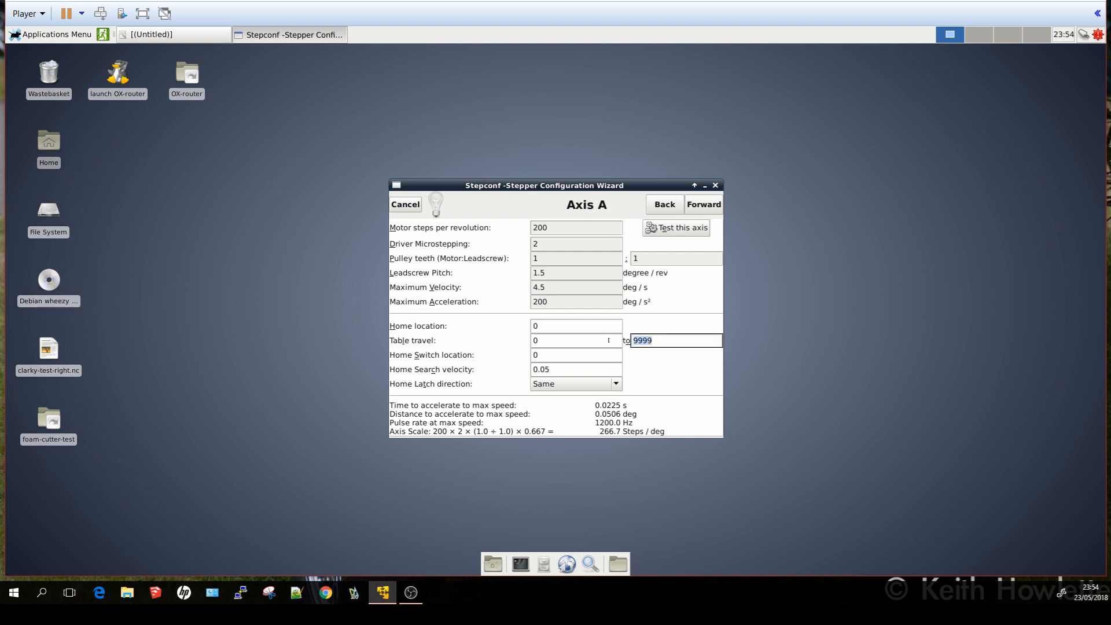
type("600")
double_click(579, 369)
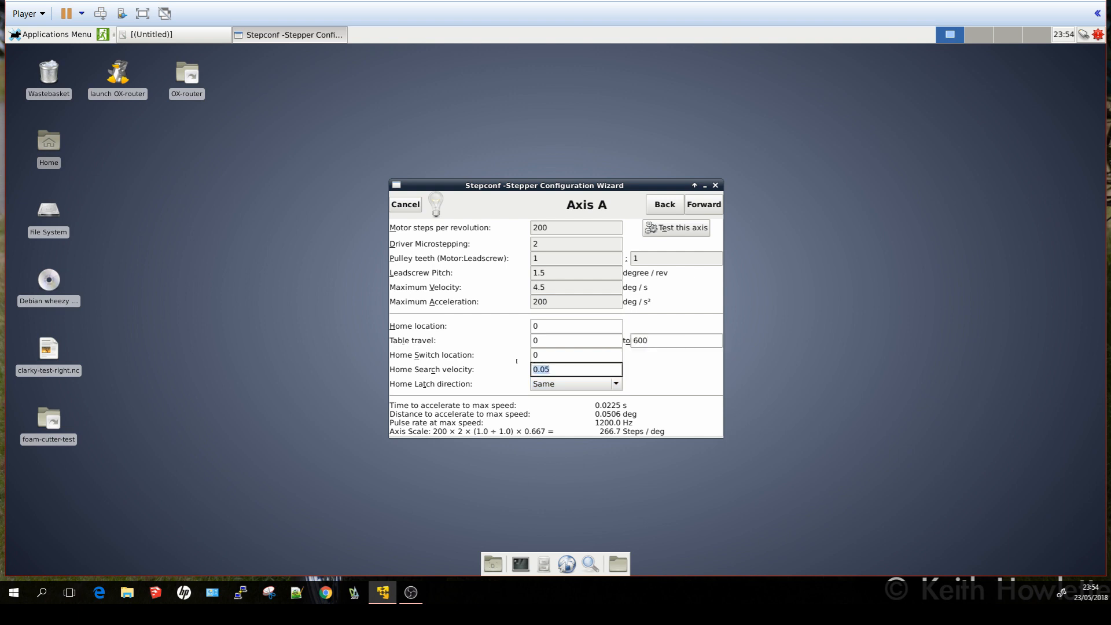
type("-1")
left_click(579, 384)
left_click(599, 397)
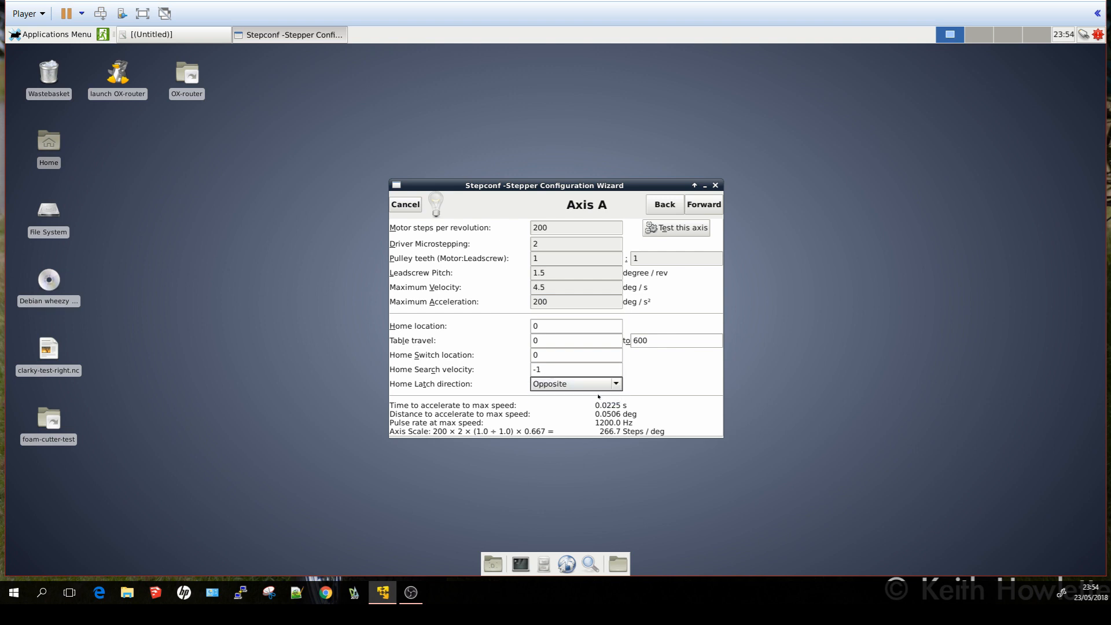
Write the foam-cutter configuration, quit Stepconf, and open the foam-cutter folder from the desktop.
left_click(709, 206)
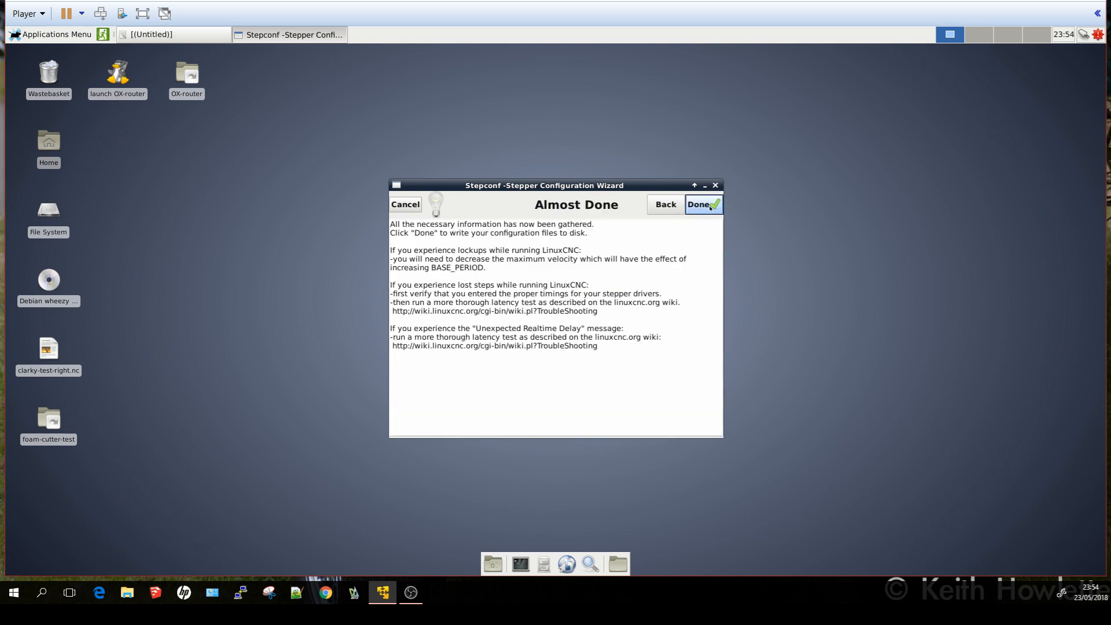
left_click(711, 208)
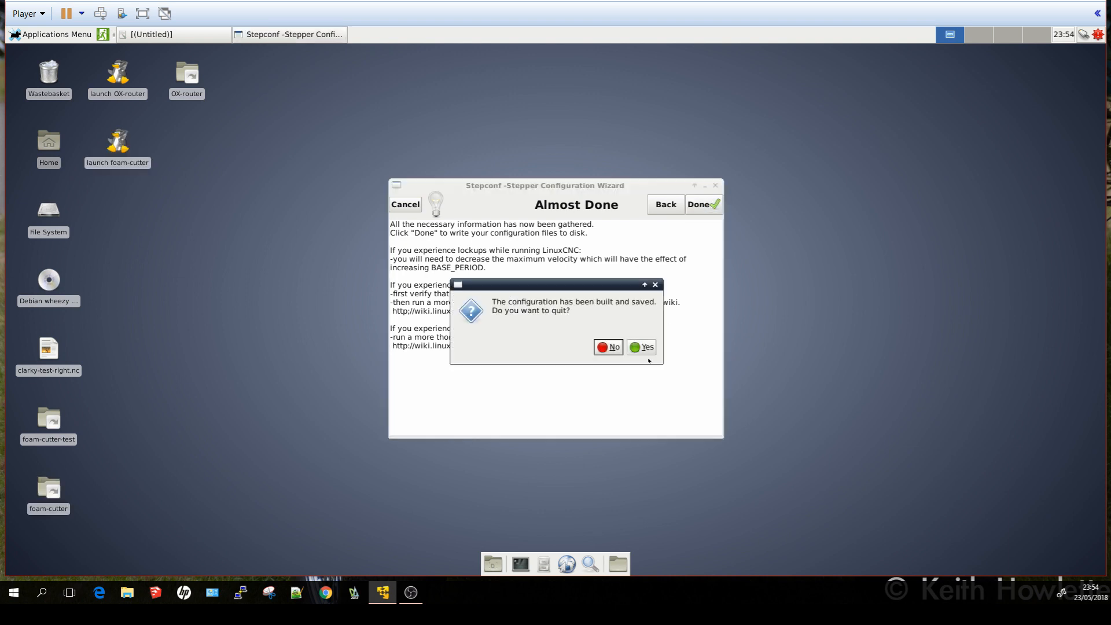
left_click(646, 348)
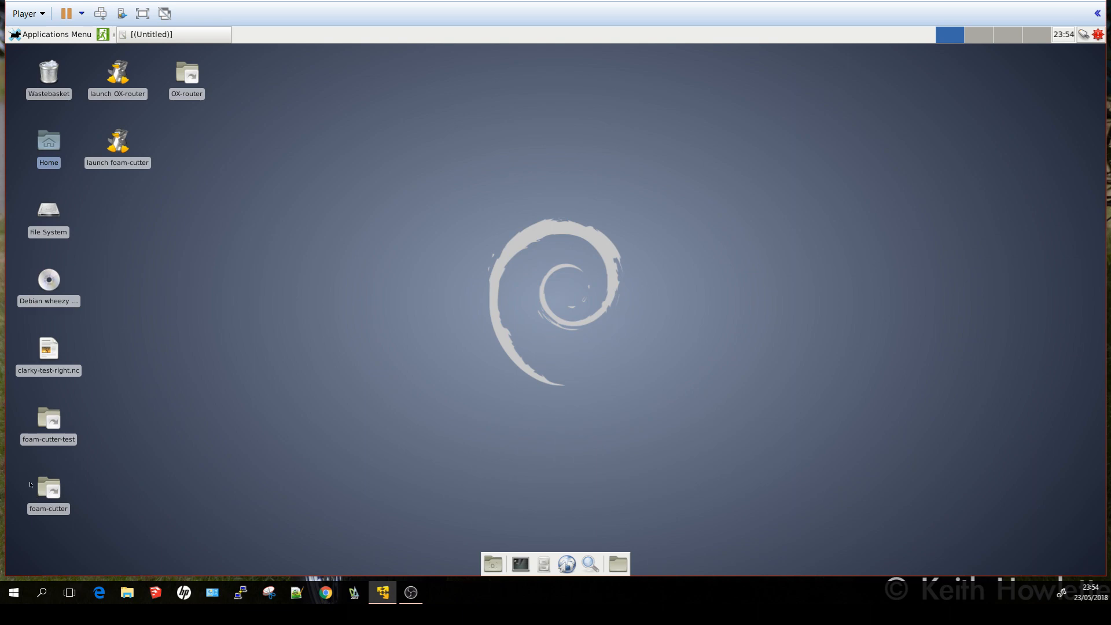
double_click(49, 491)
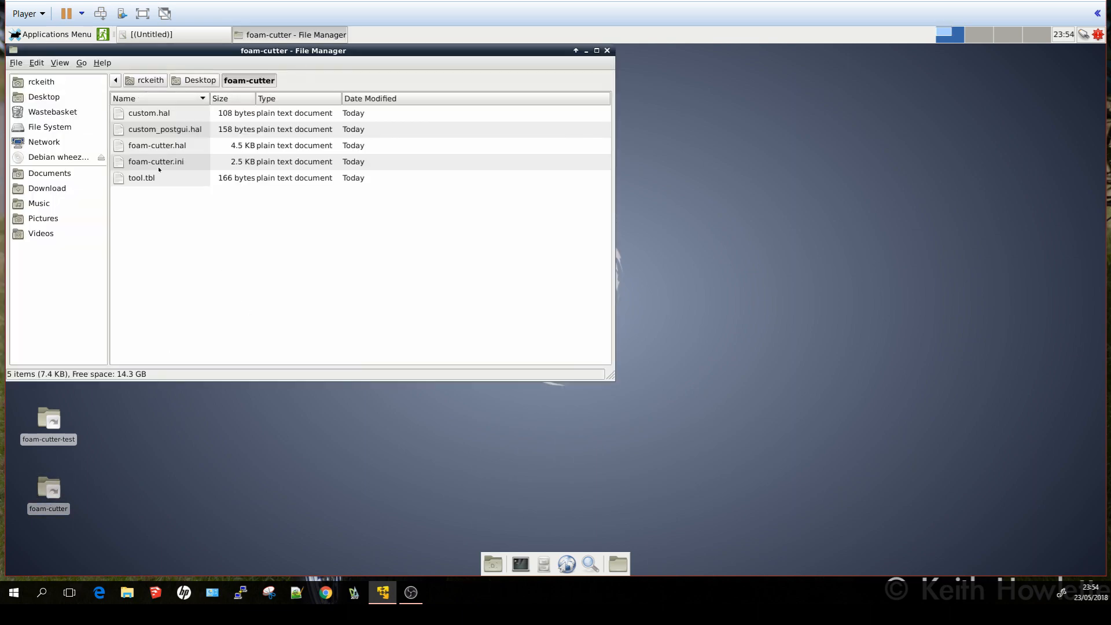
Copy and paste foam-cutter.ini and foam-cutter.hal to create backup copies in the same folder.
right_click(158, 161)
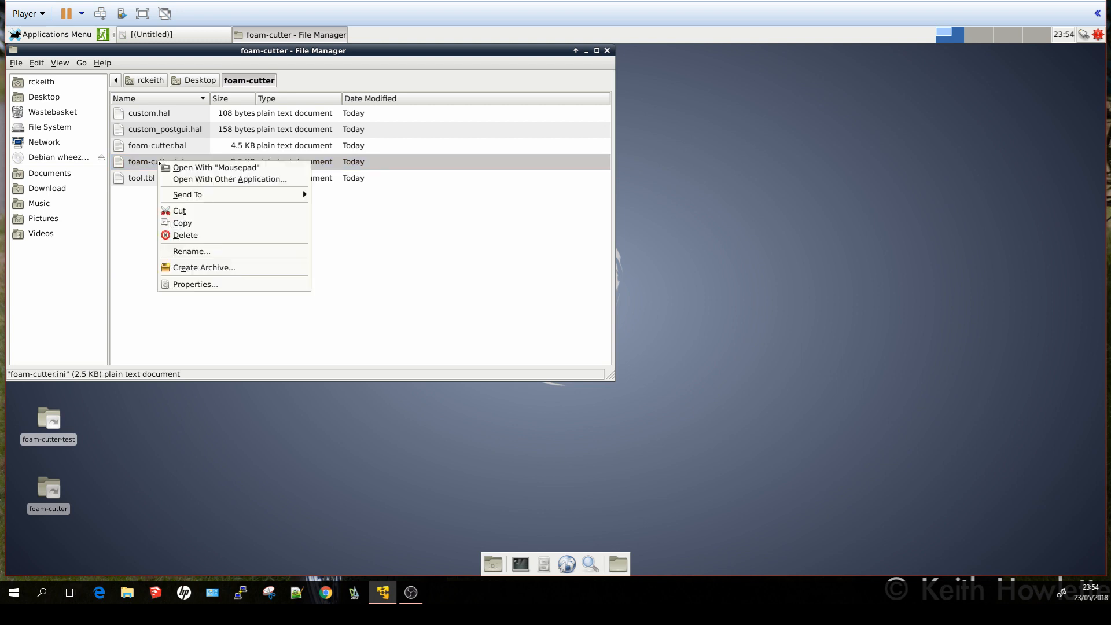
left_click(184, 223)
right_click(160, 205)
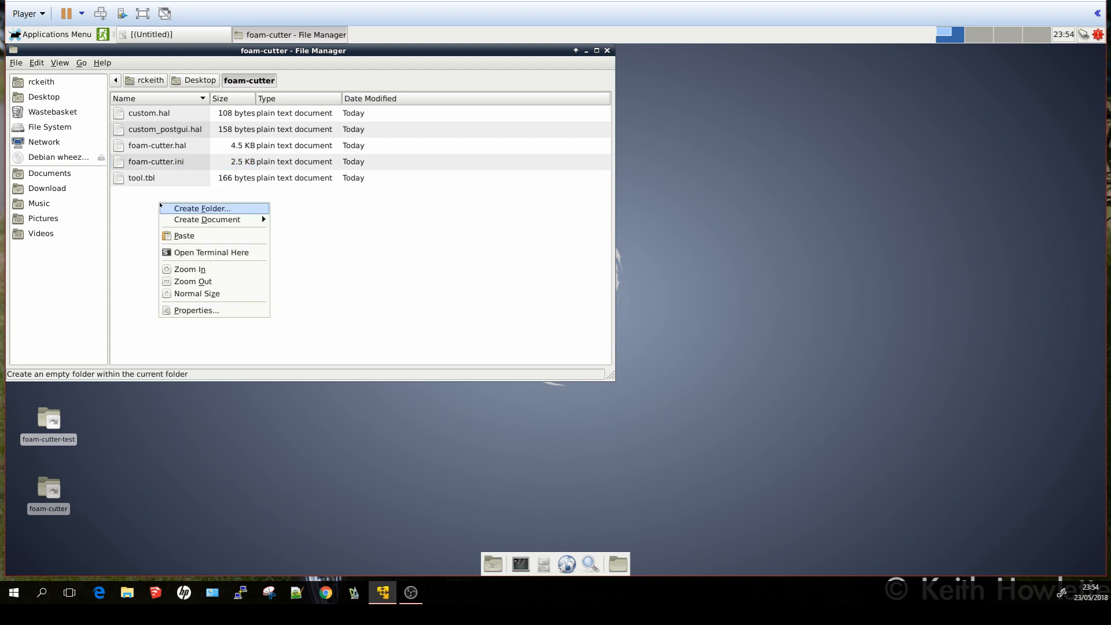
left_click(180, 236)
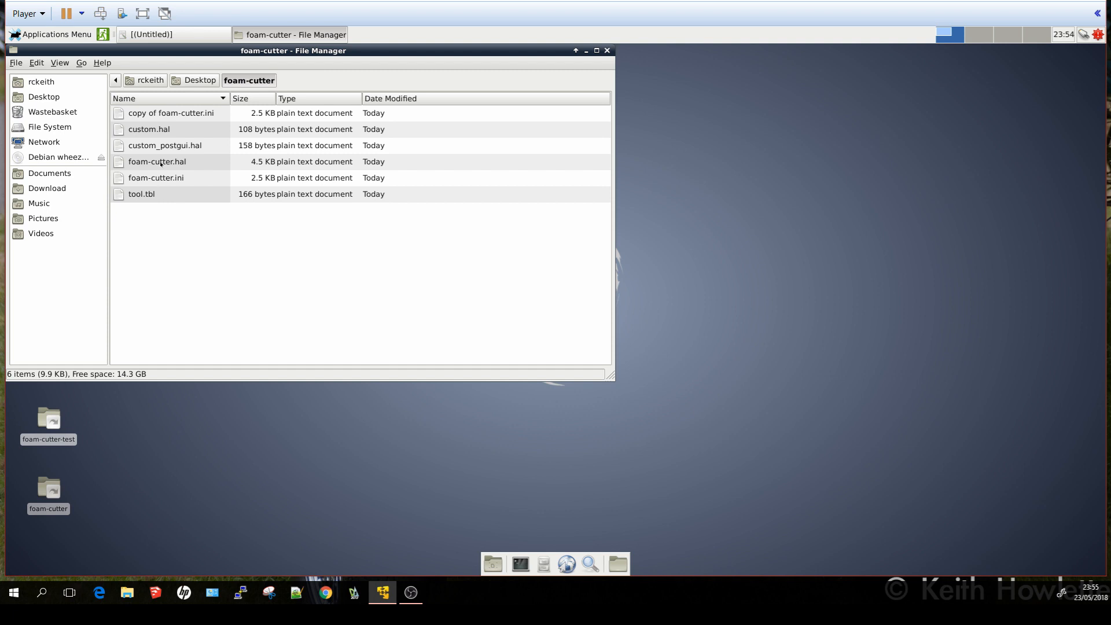
left_click(156, 163)
right_click(156, 164)
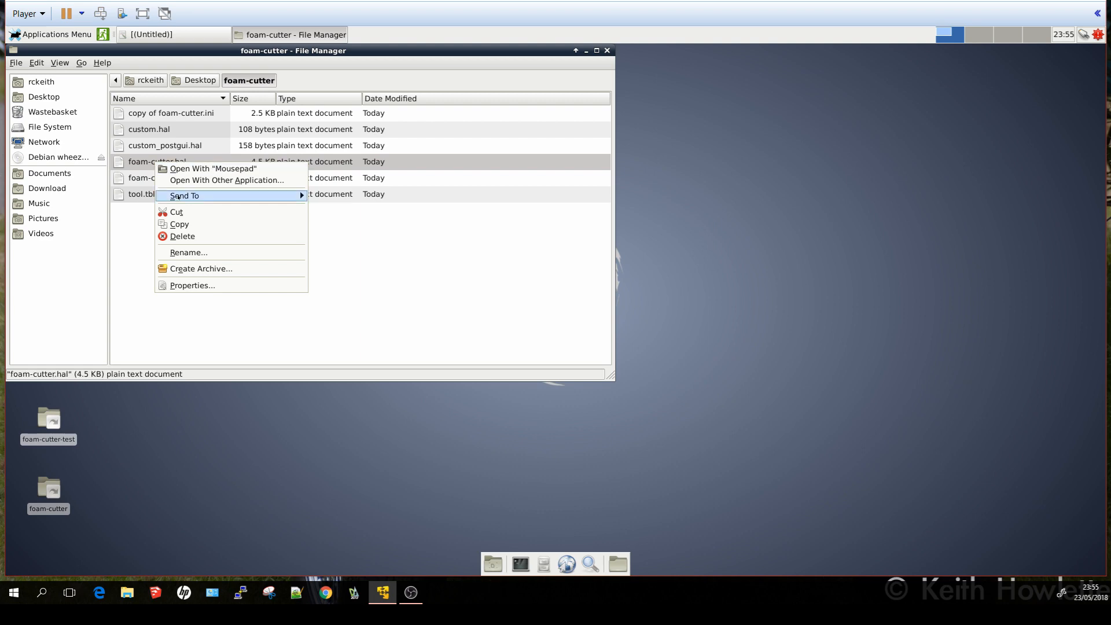
left_click(177, 224)
right_click(148, 223)
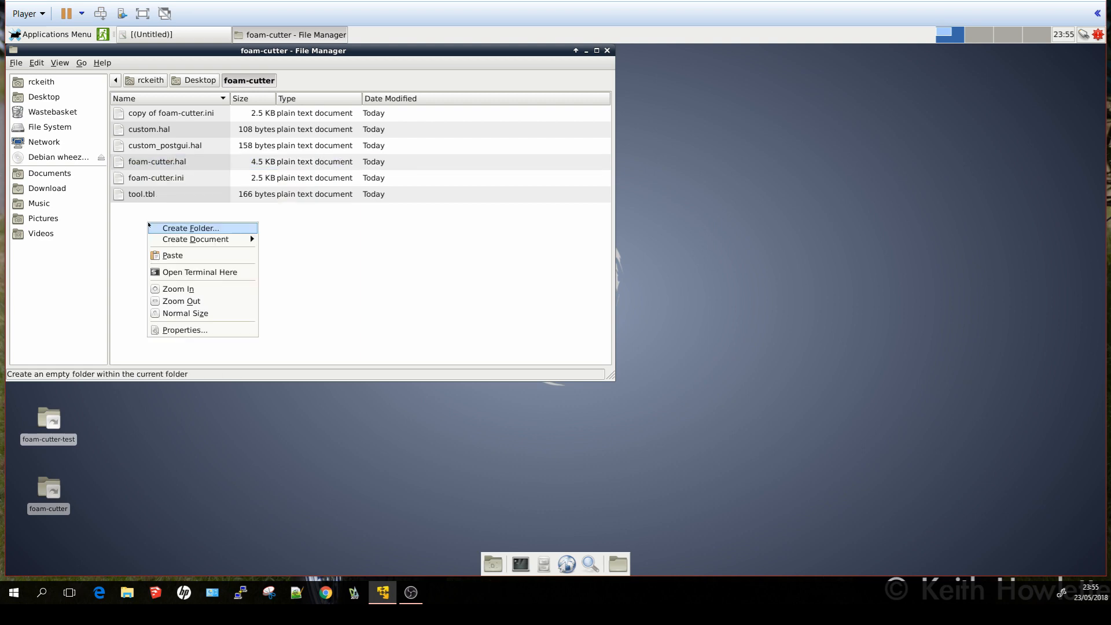
left_click(174, 256)
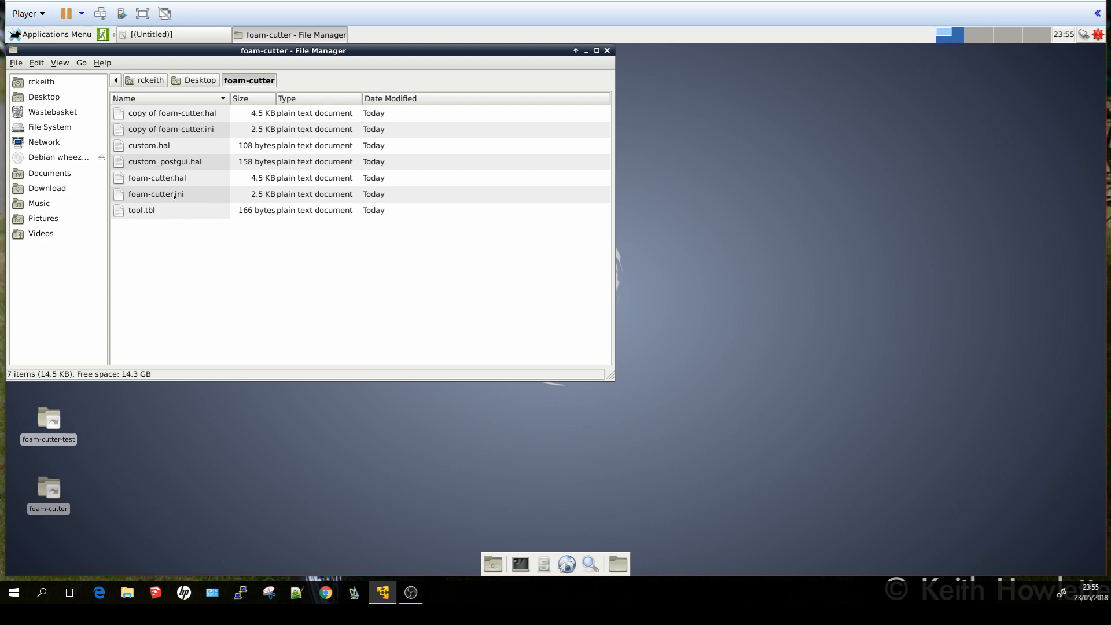
Open foam-cutter.ini in Mousepad for editing.
left_click(175, 196)
right_click(174, 196)
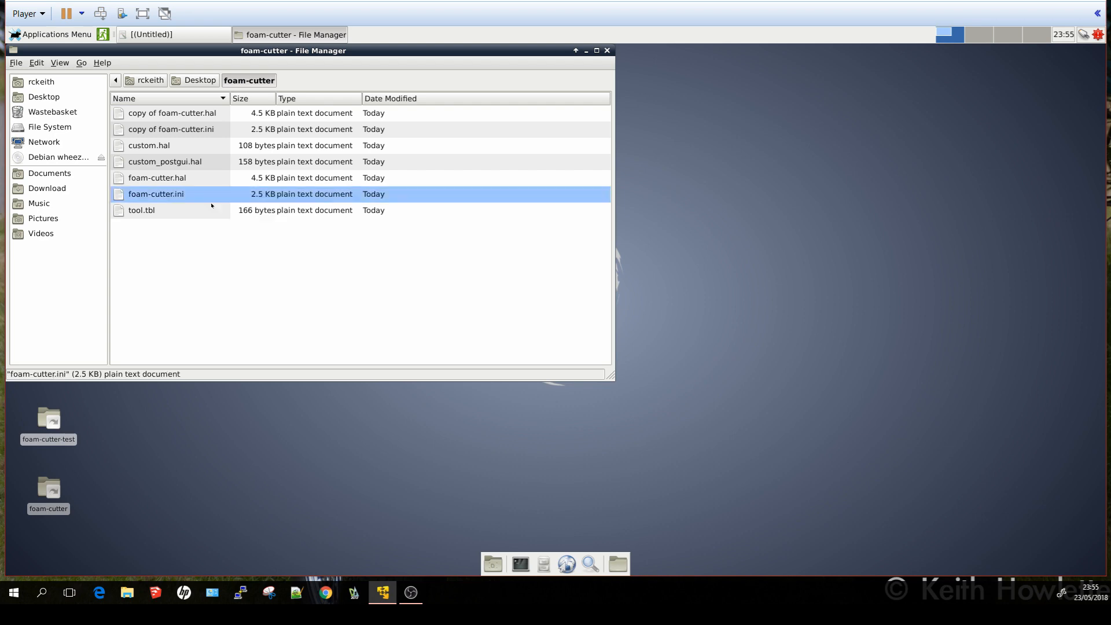
left_click(212, 202)
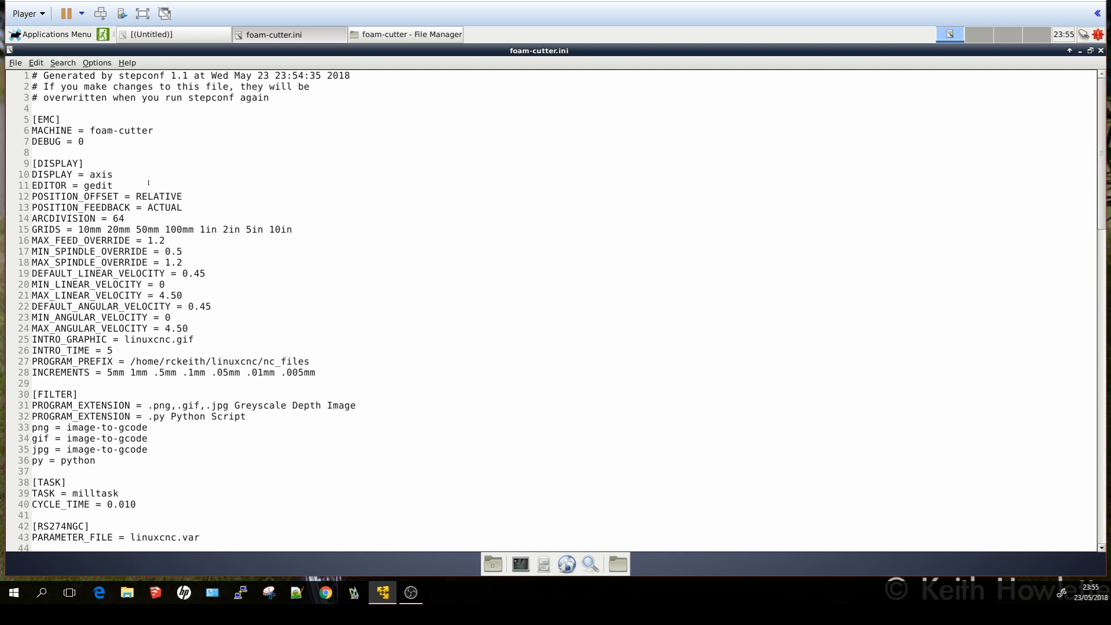
Below EDITOR = gedit, add lines FOAM = 1, GEOMETRY = XY;UV and OPEN_FILE = ./foam.ngc, fixing typos.
key("Return")
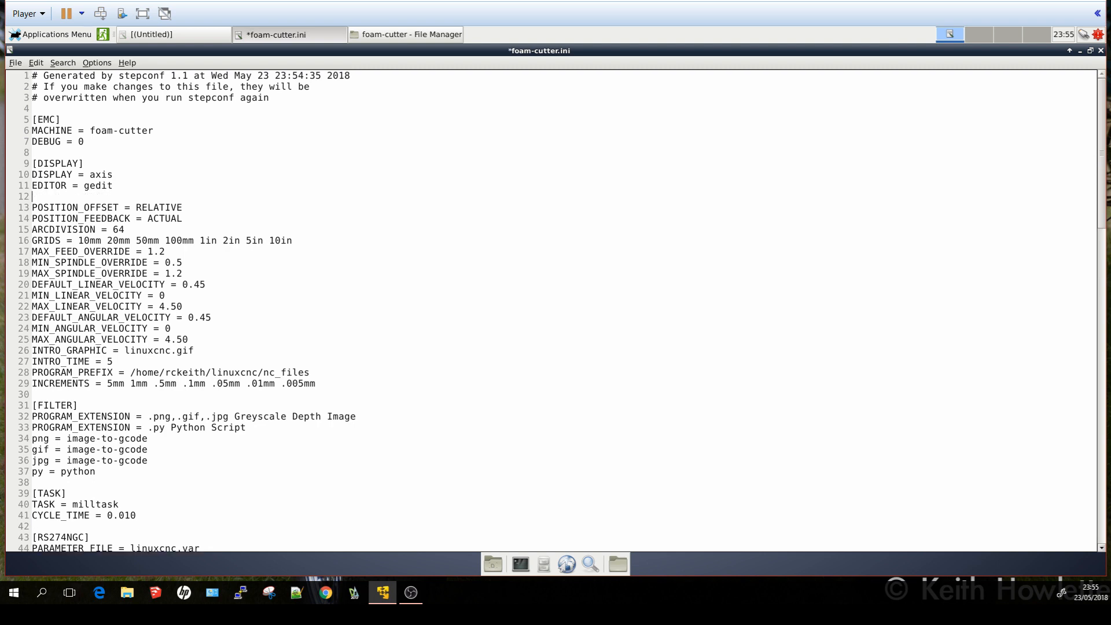
type("FOAM = 1")
key("Return")
type("G")
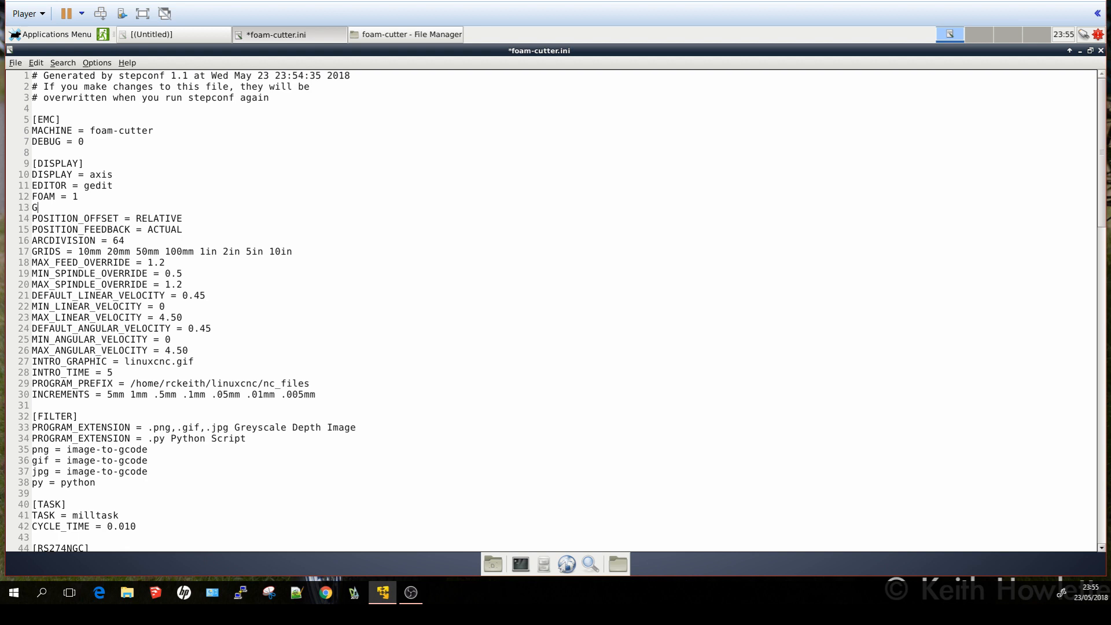
type("EOMETERY")
key("BackSpace")
type("= XY;UV")
key("Return")
type("OPEN")
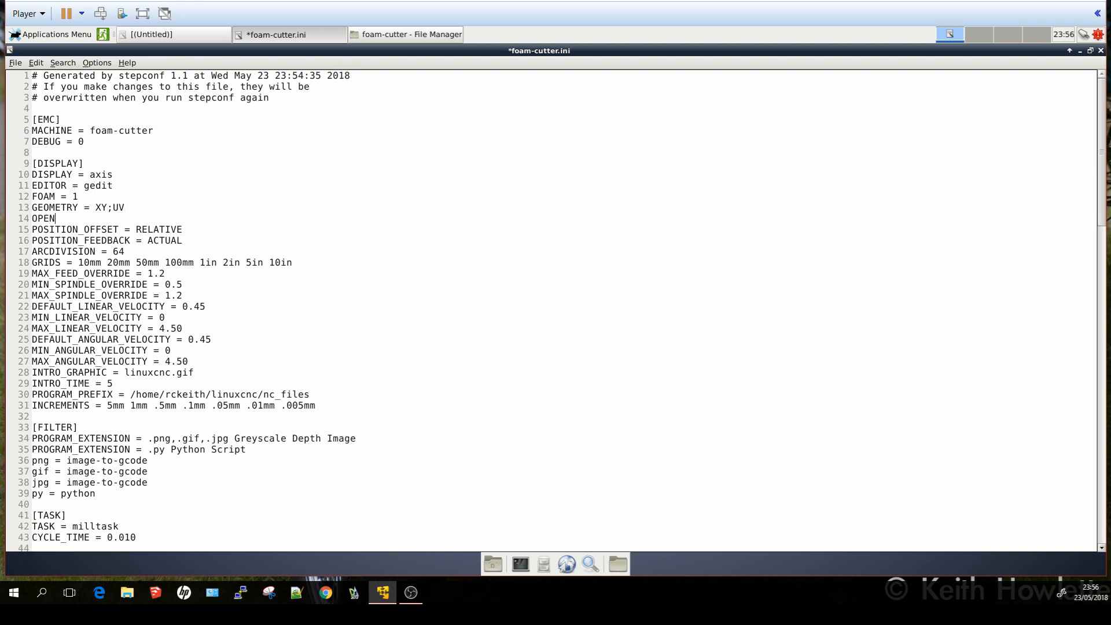
type("_FILR")
key("BackSpace")
type("E =./foam.ngc")
Change the COORDINATES line to X Y U V by replacing the trailing A.
scroll(278, 301, "down", 11)
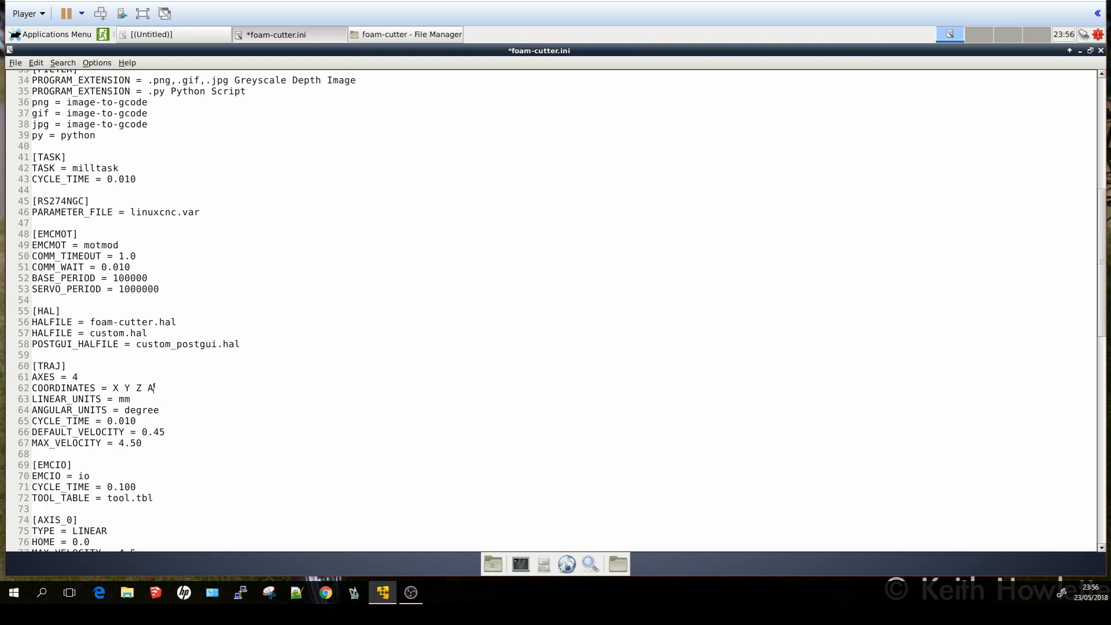
left_click(154, 388)
key("BackSpace")
key("BackSpace")
type("U V")
Rename [AXIS_2] to [AXIS_6] and [AXIS_3] to [AXIS_7], changing ANGULAR to LINEAR.
scroll(220, 390, "down", 8)
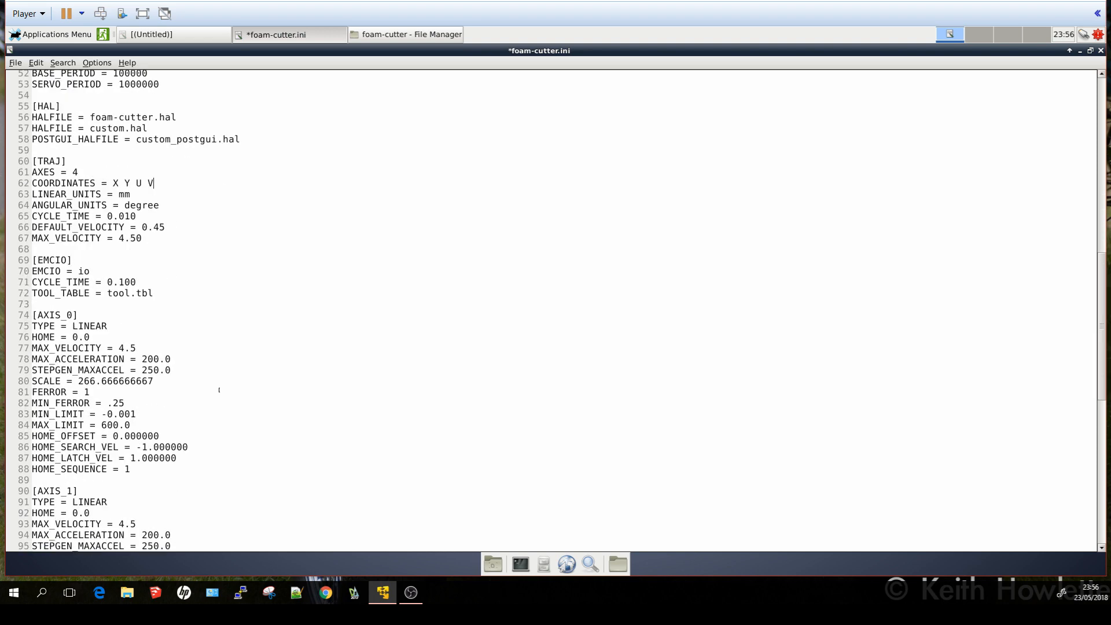
scroll(220, 389, "down", 5)
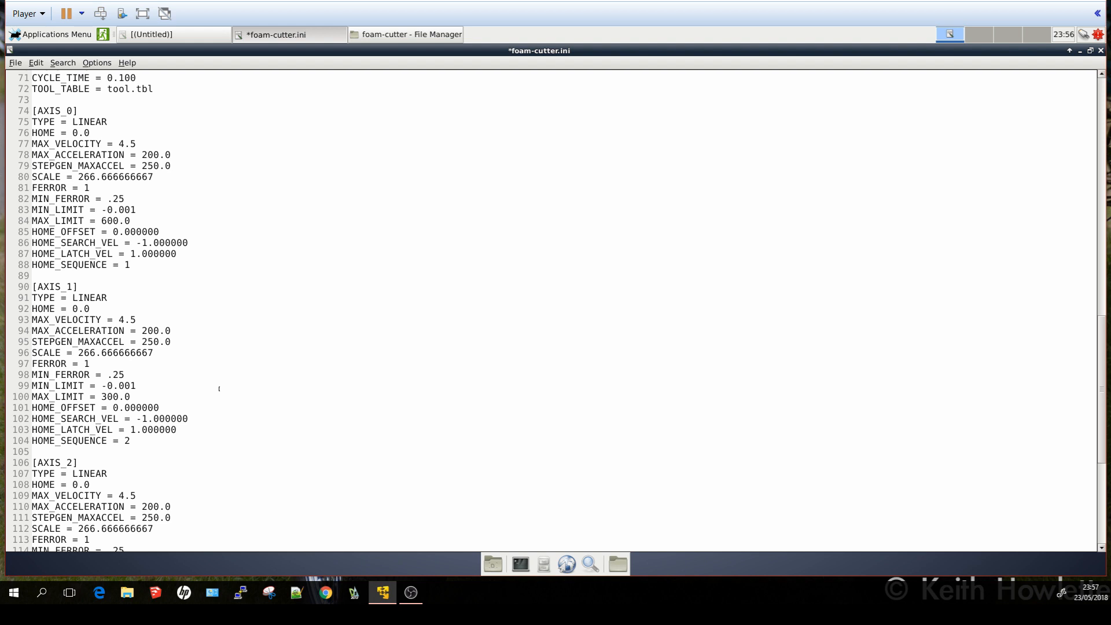
scroll(219, 389, "down", 2)
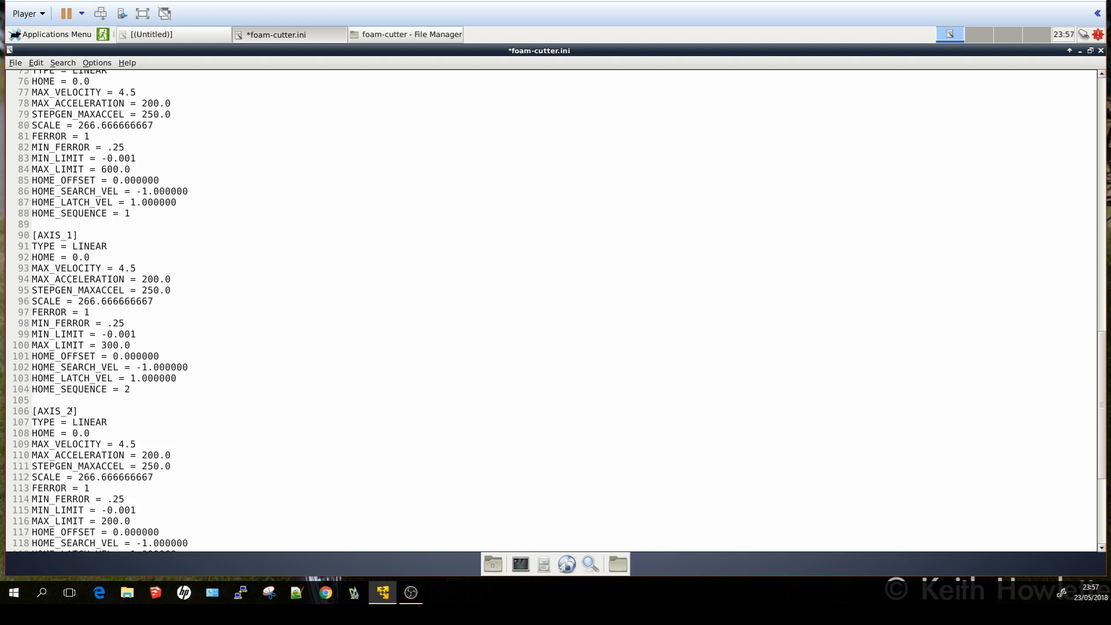
left_click(71, 411)
key("BackSpace")
type("6")
scroll(168, 425, "down", 6)
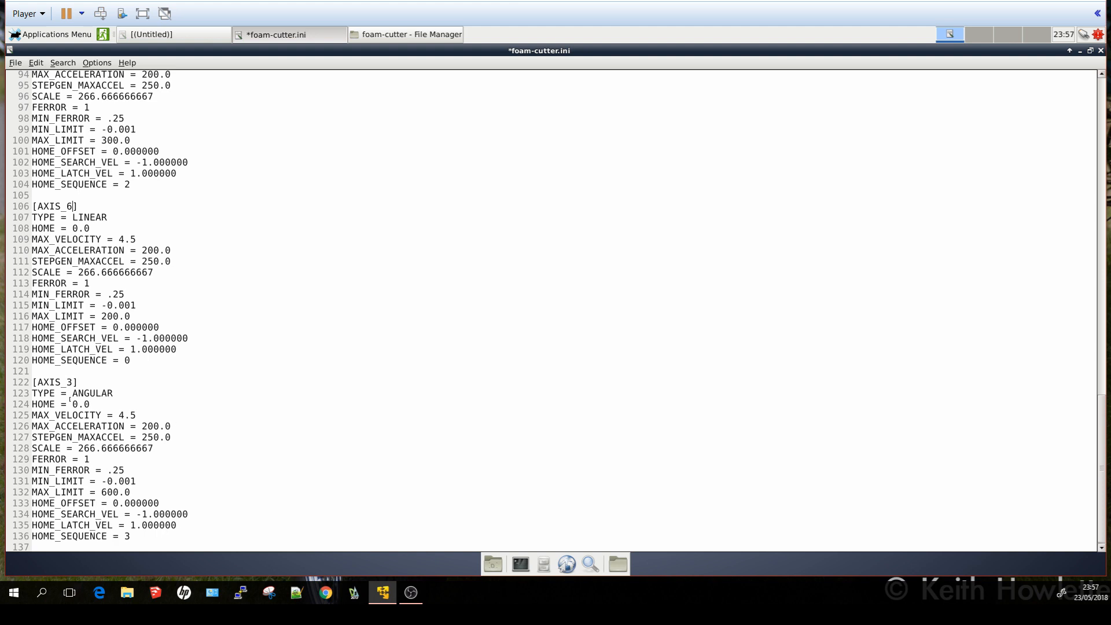
left_click(72, 382)
key("BackSpace")
type("7")
left_click_drag(114, 393, 73, 393)
type("LINEAR")
Change AXES = 4 to AXES = 9 on line 61.
scroll(273, 376, "up", 6)
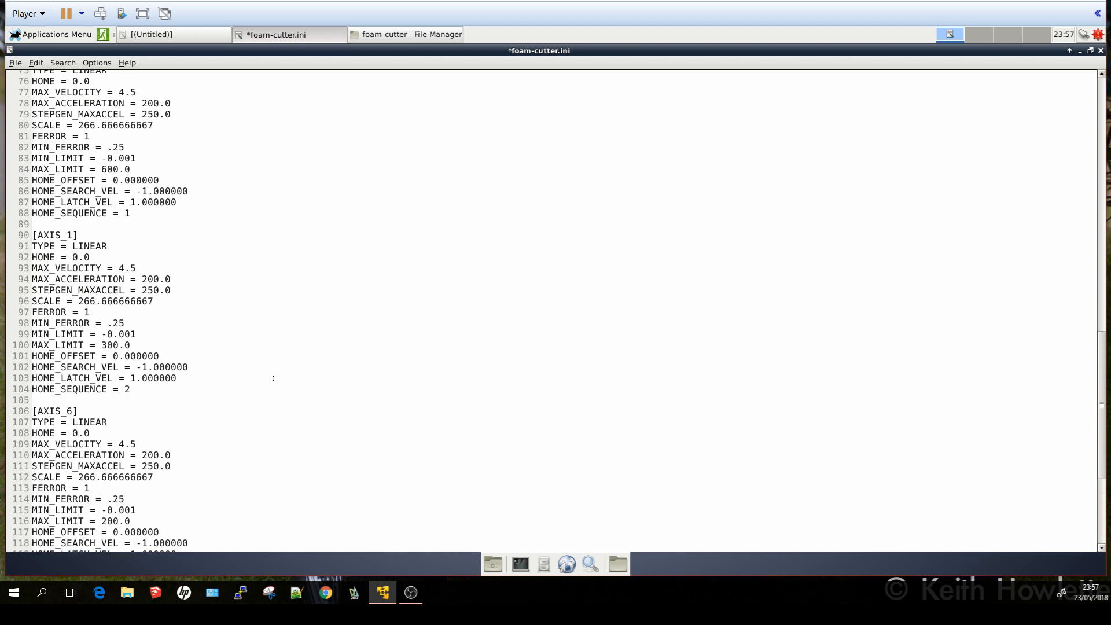
scroll(273, 378, "up", 5)
scroll(273, 379, "up", 5)
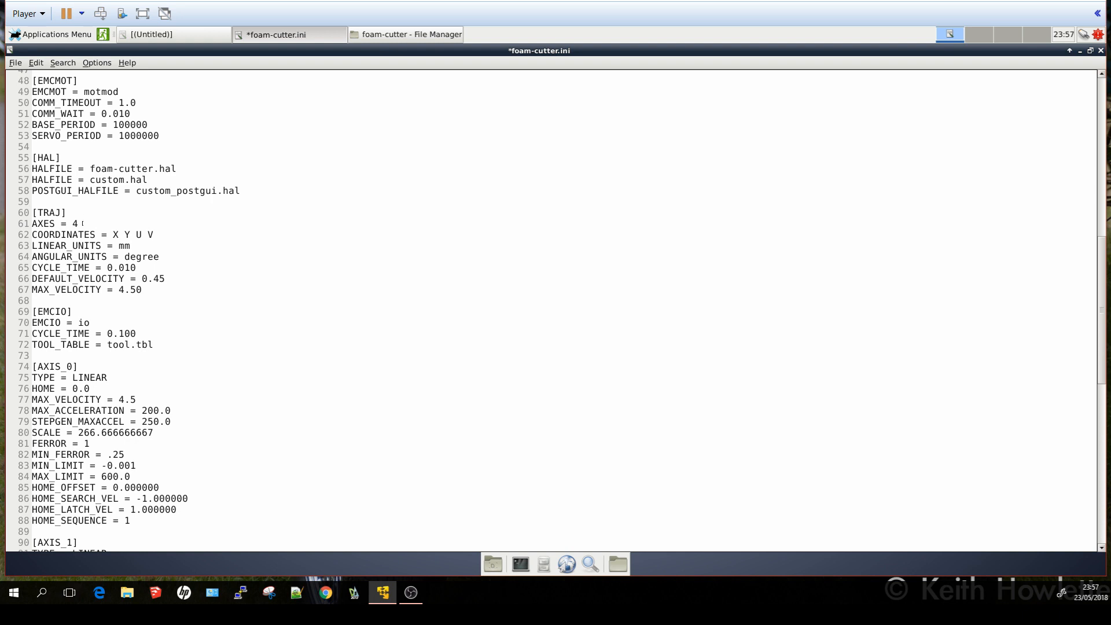
key("BackSpace")
type("9")
Save foam-cutter.ini.
scroll(157, 235, "down", 15)
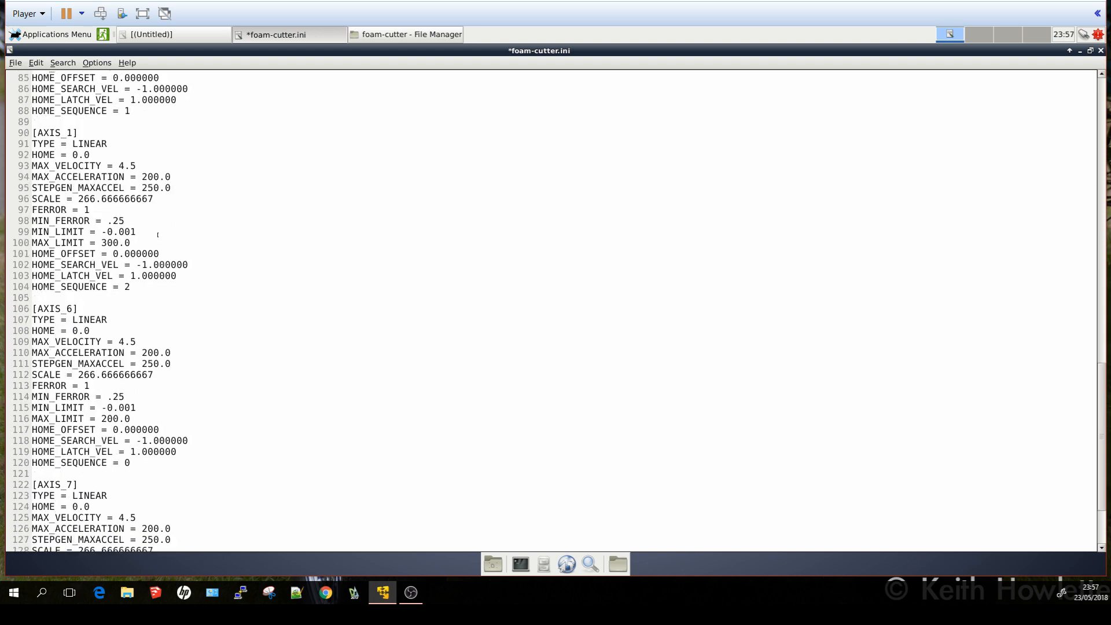
left_click(15, 63)
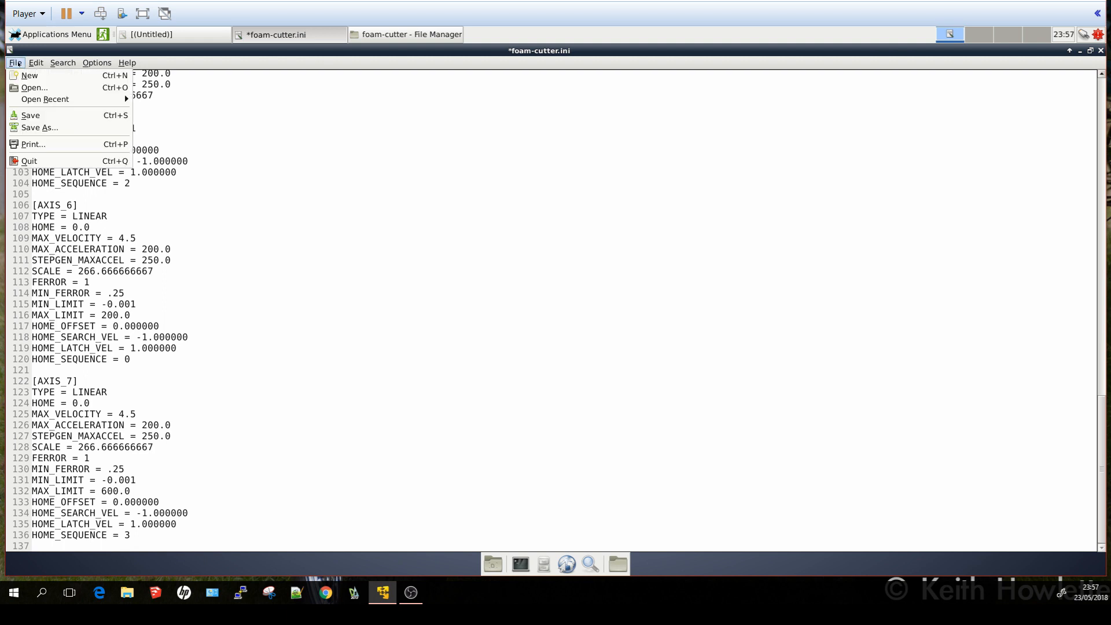
left_click(57, 115)
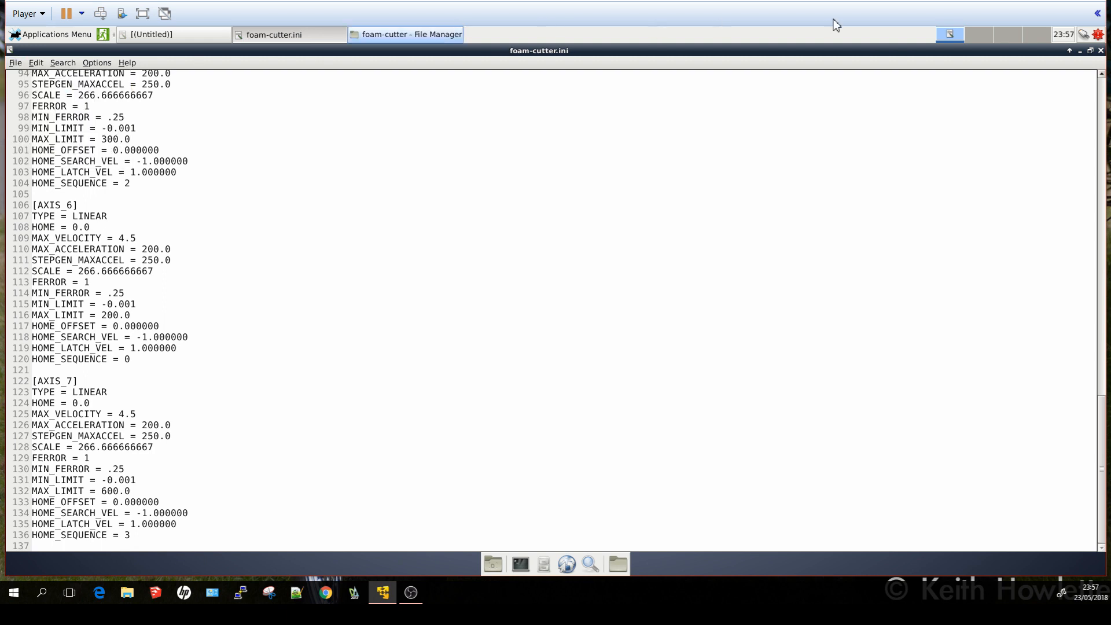
Close foam-cutter.ini and open foam-cutter.hal from Thunar for editing.
left_click(1101, 51)
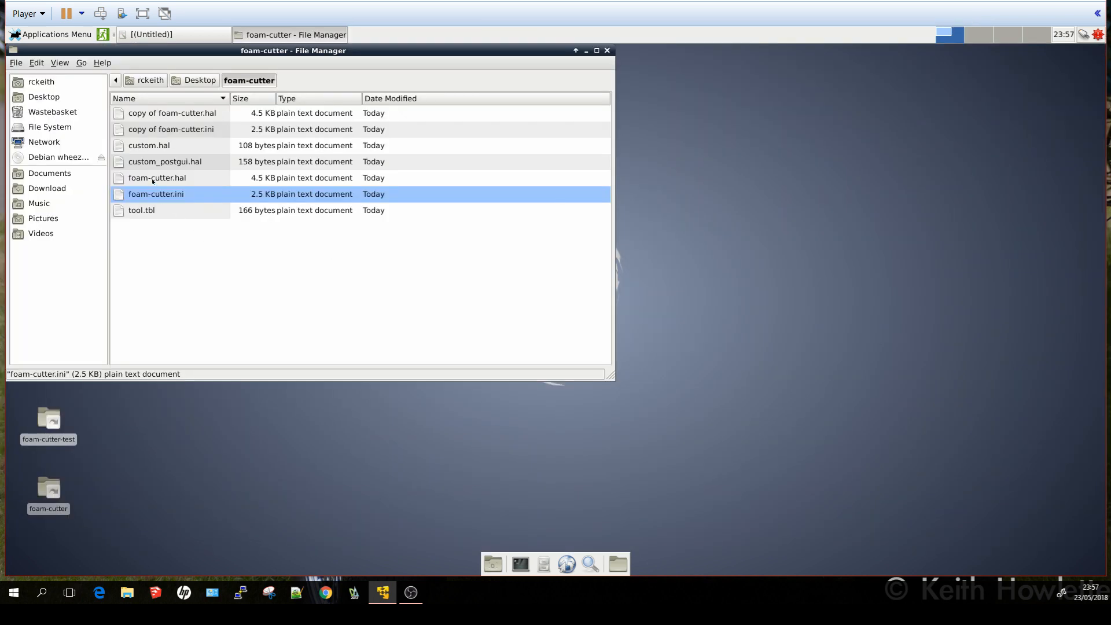
left_click(153, 179)
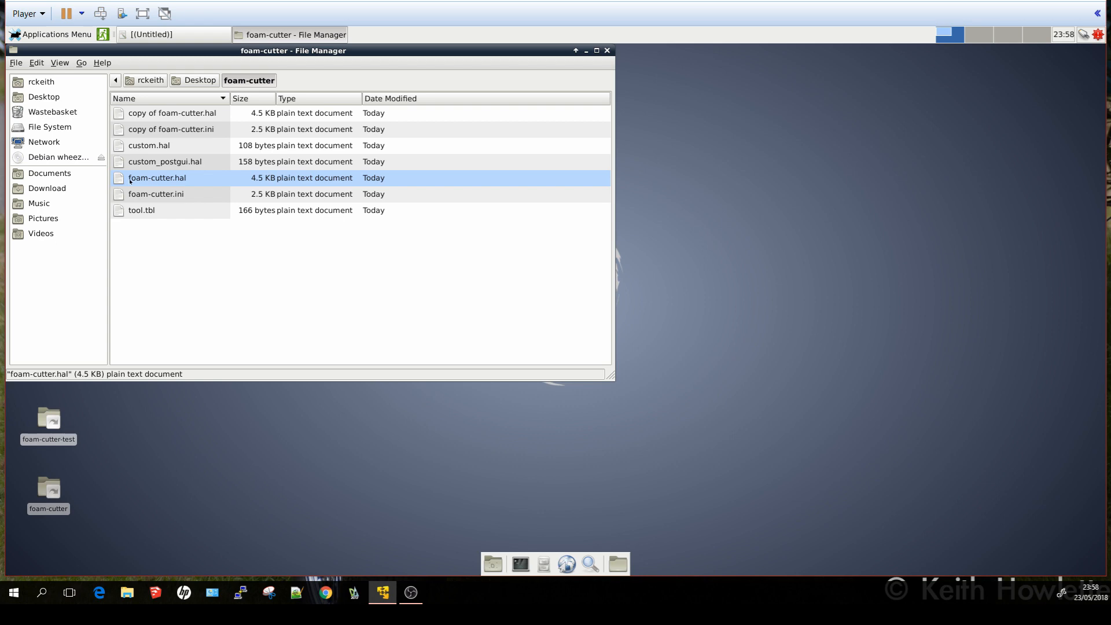
double_click(130, 179)
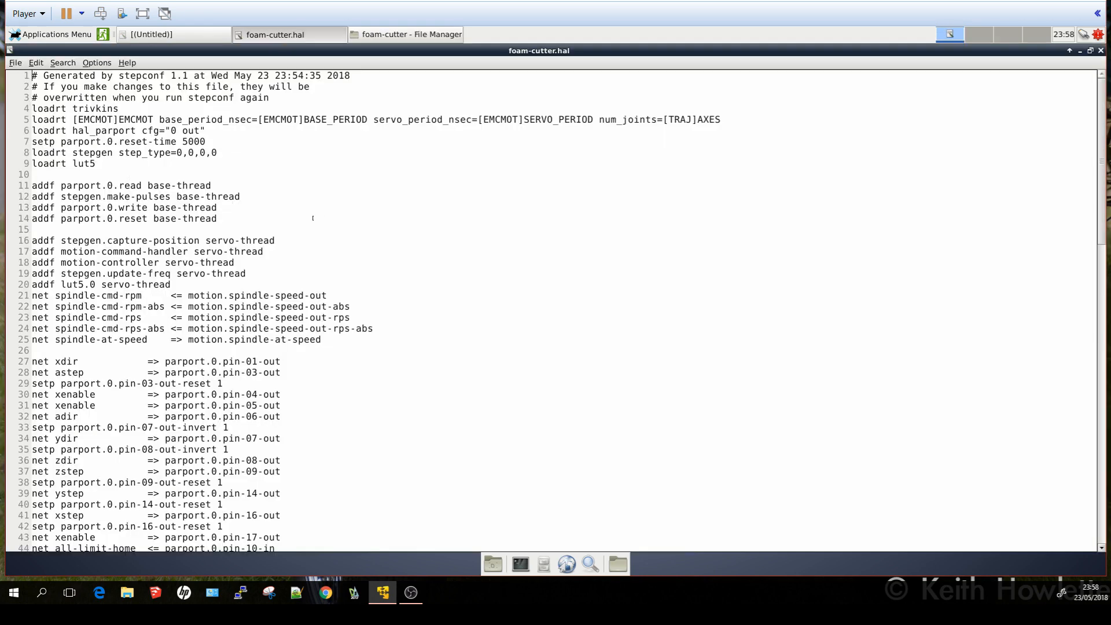
Point stepgen 2 at AXIS_6 by changing AXIS_2 on lines 84 and 89.
scroll(345, 235, "down", 14)
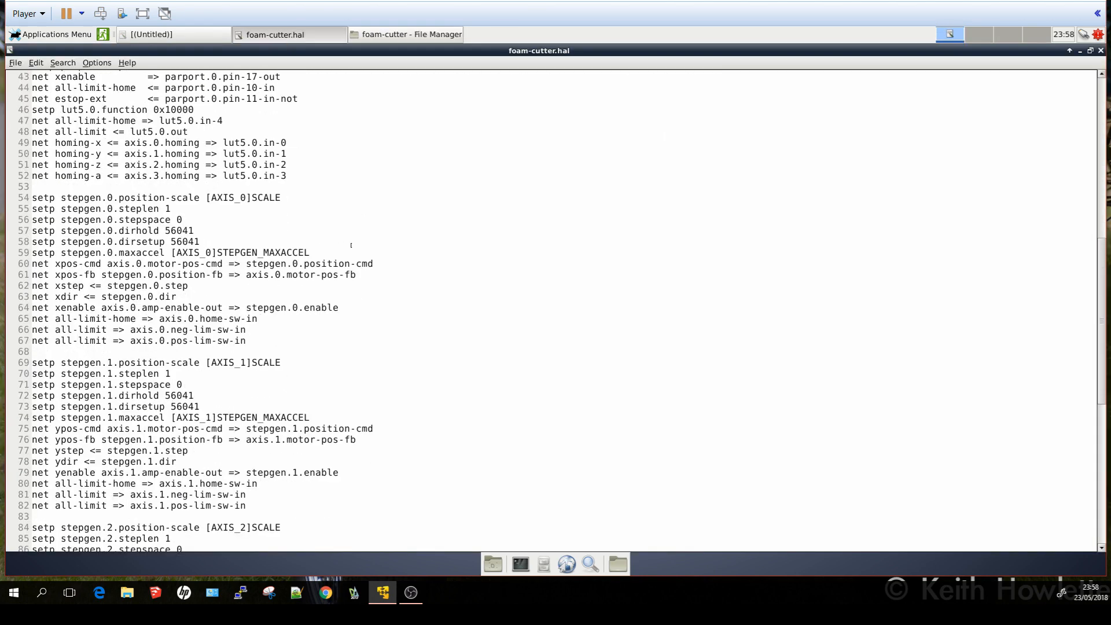
scroll(352, 245, "down", 8)
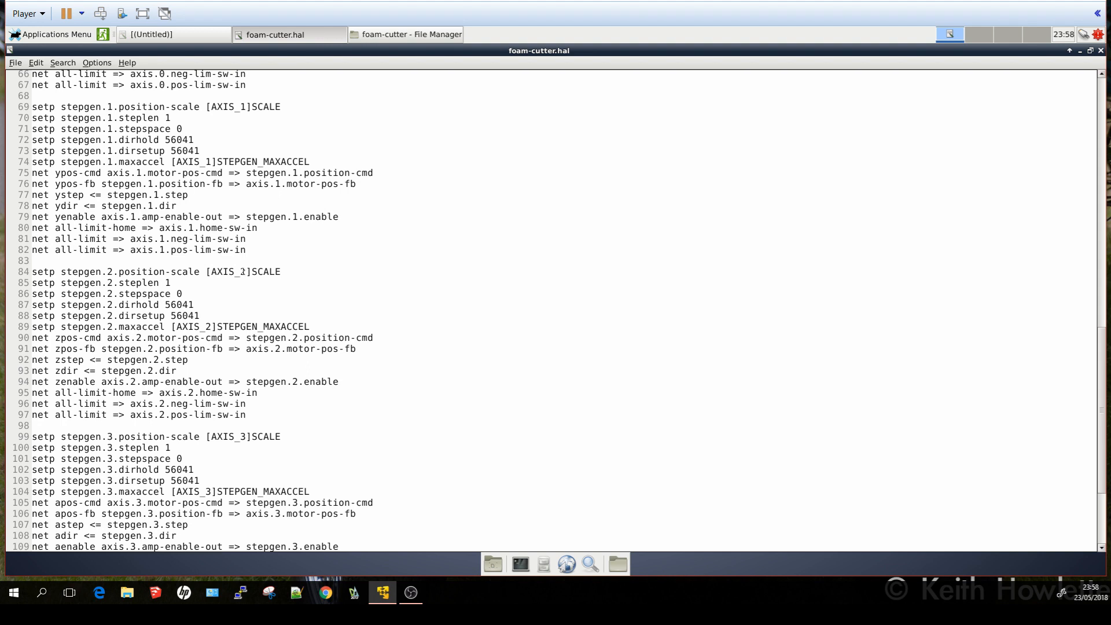
key("BackSpace")
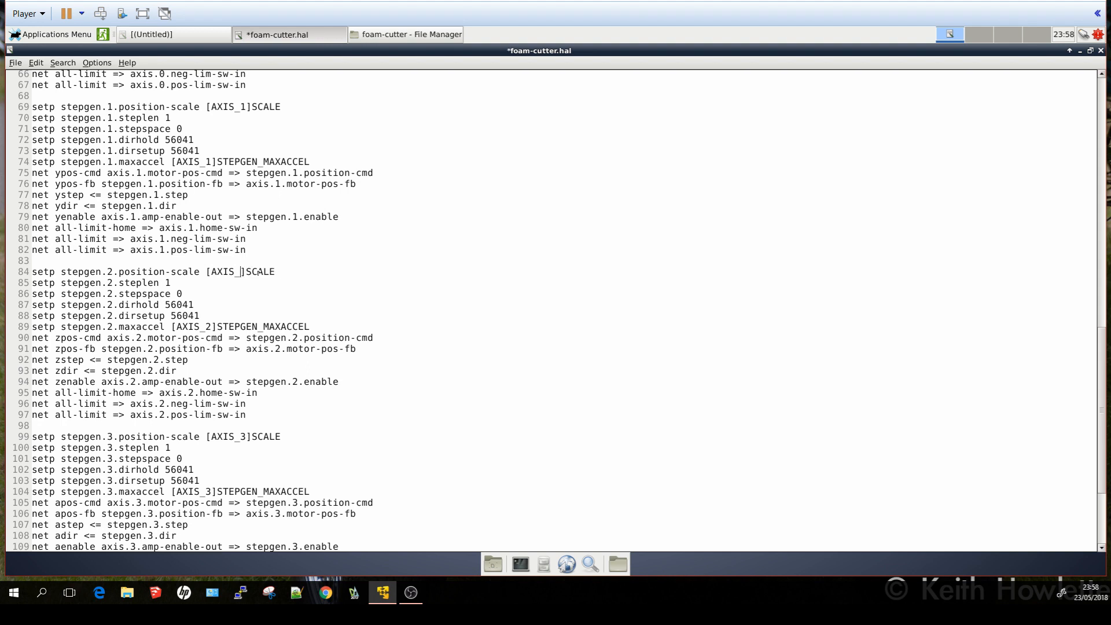
type("6")
left_click(211, 327)
key("BackSpace")
type("6")
Point stepgen 3 at AXIS_7 by changing AXIS_3 on lines 99 and 104.
scroll(283, 357, "down", 4)
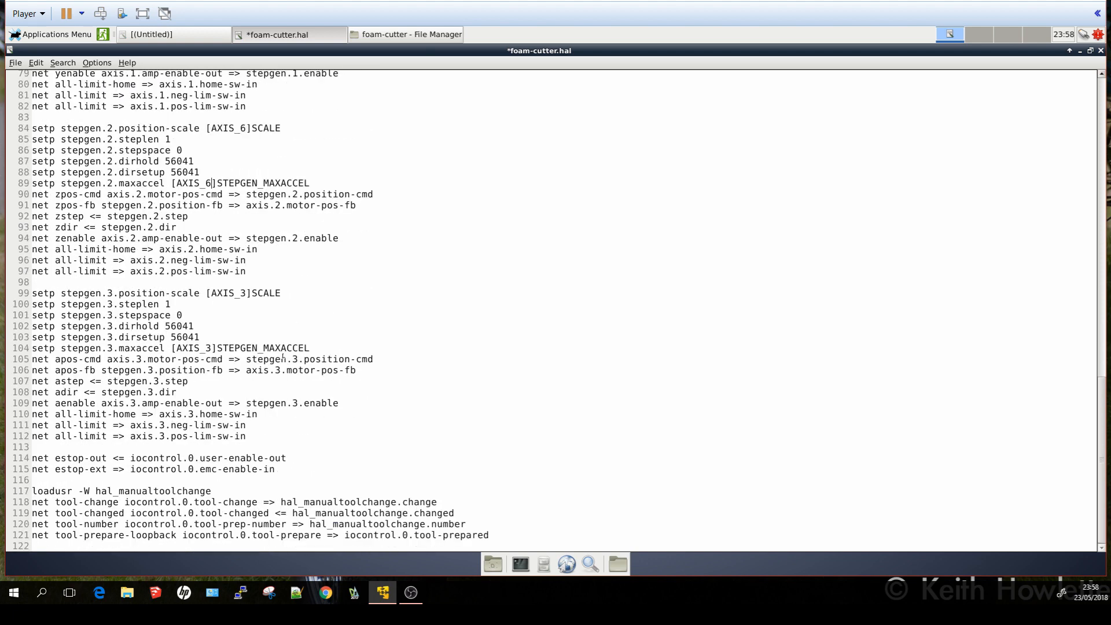
left_click(246, 294)
key("BackSpace")
type("7")
key("BackSpace")
type("7")
Save foam-cutter.hal.
scroll(470, 353, "up", 6)
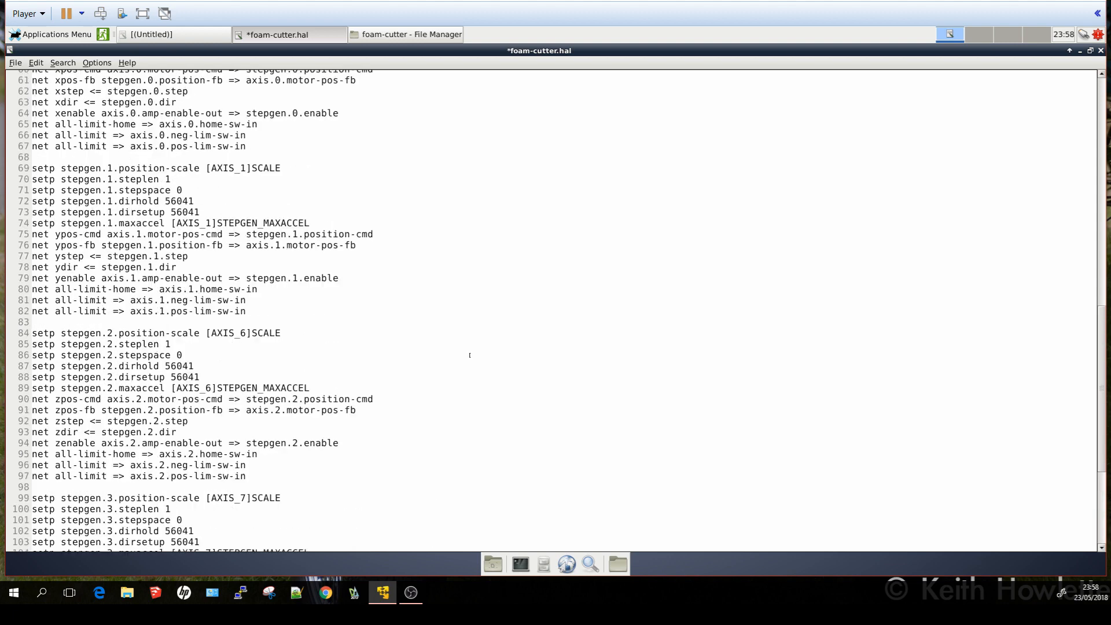
scroll(468, 357, "up", 6)
scroll(467, 360, "up", 5)
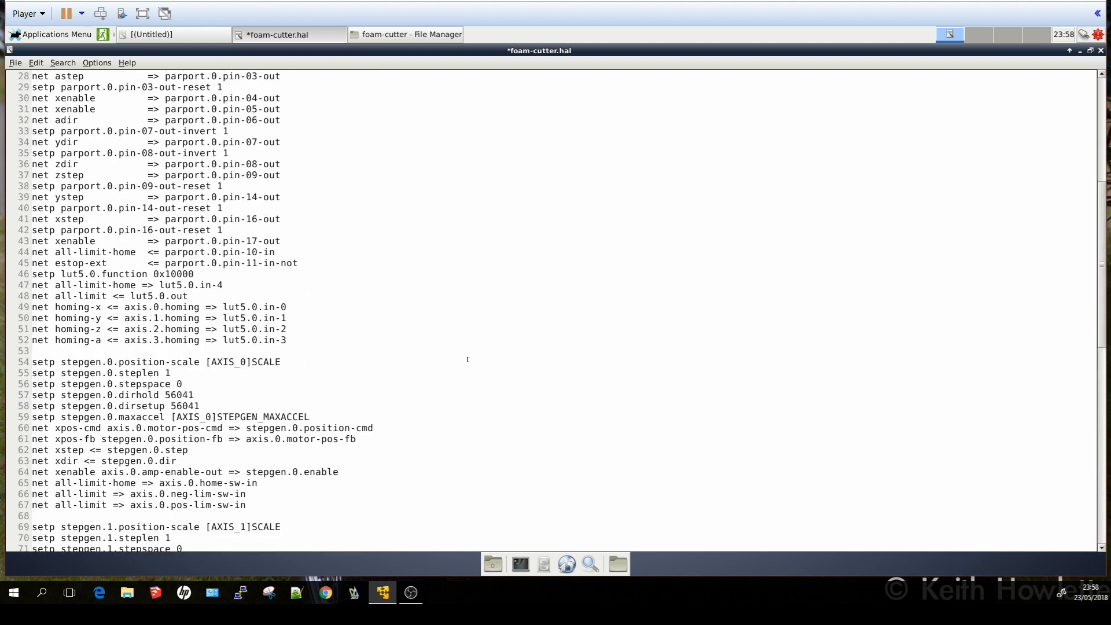
scroll(468, 360, "up", 9)
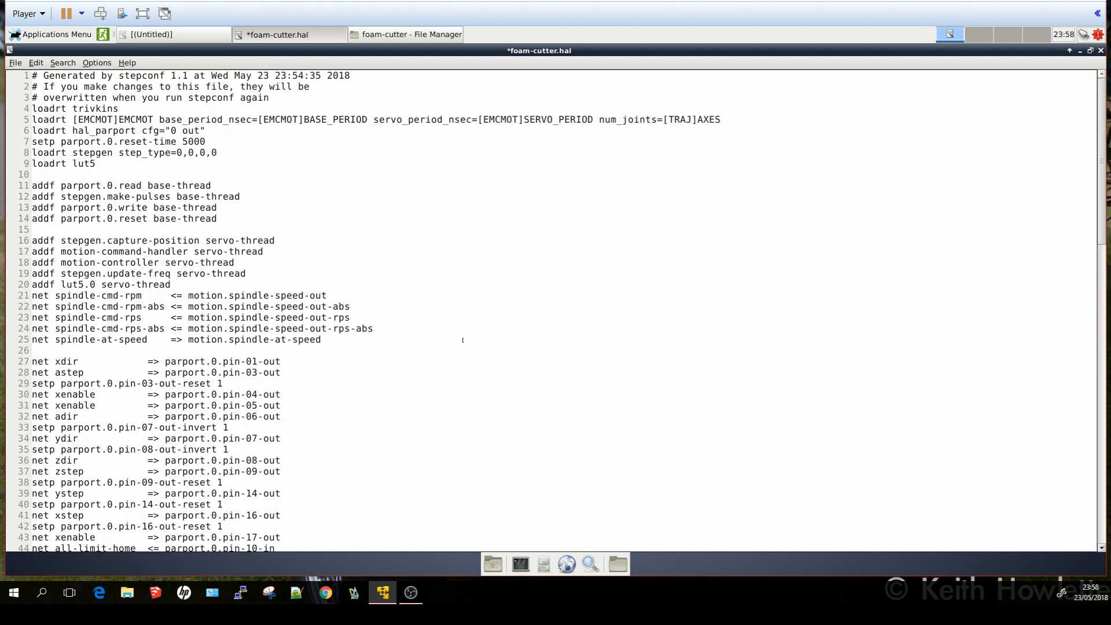
left_click(15, 63)
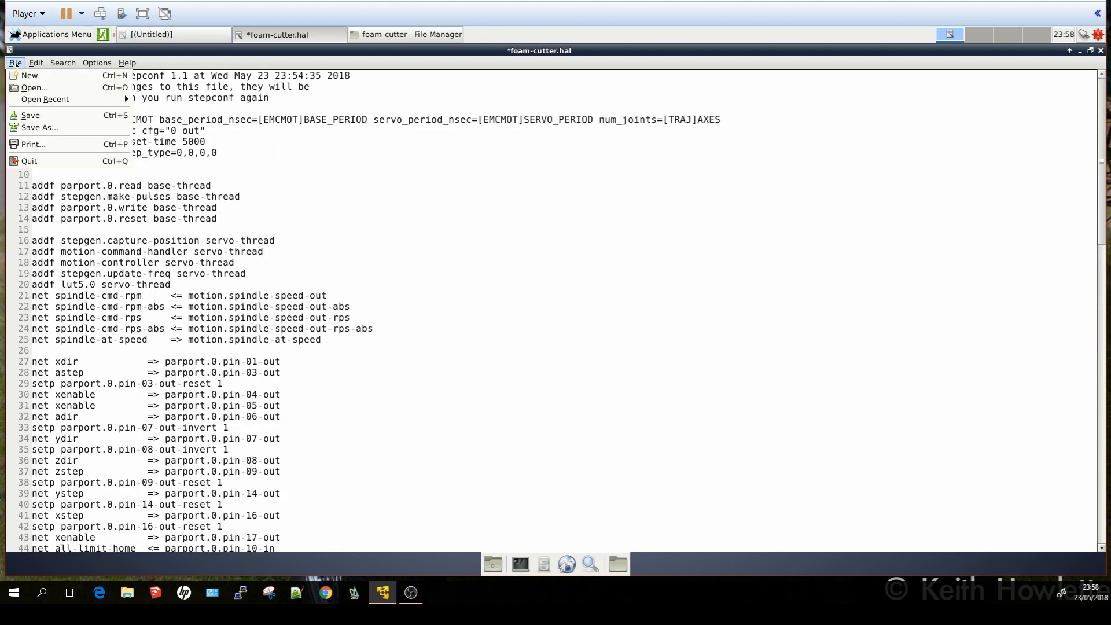
left_click(33, 119)
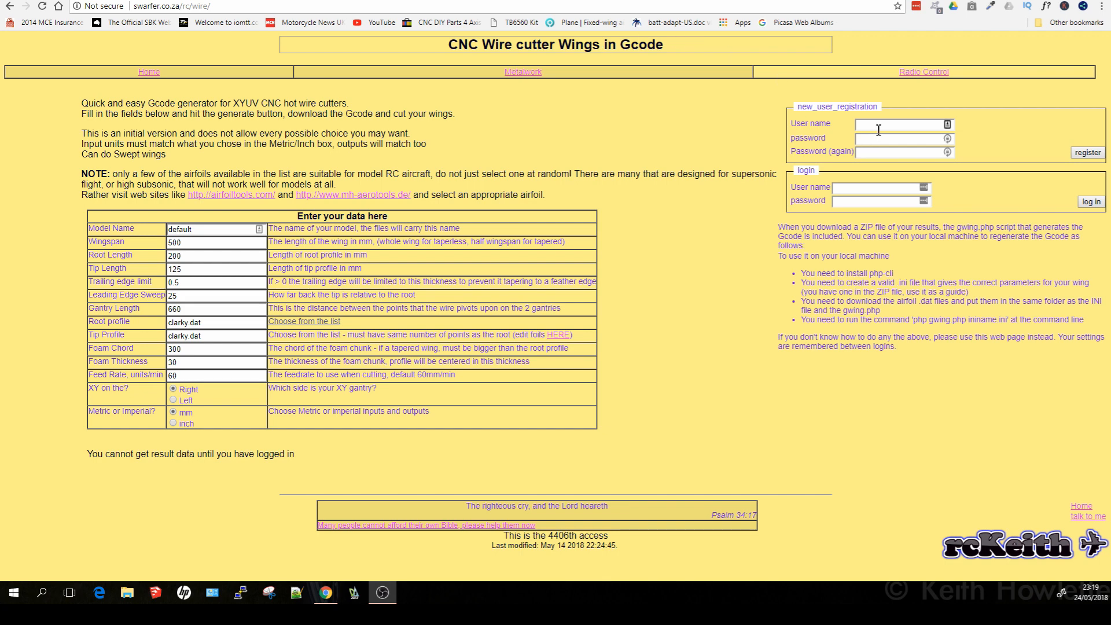
Log in to the wing generator with the account user name and password.
left_click(851, 191)
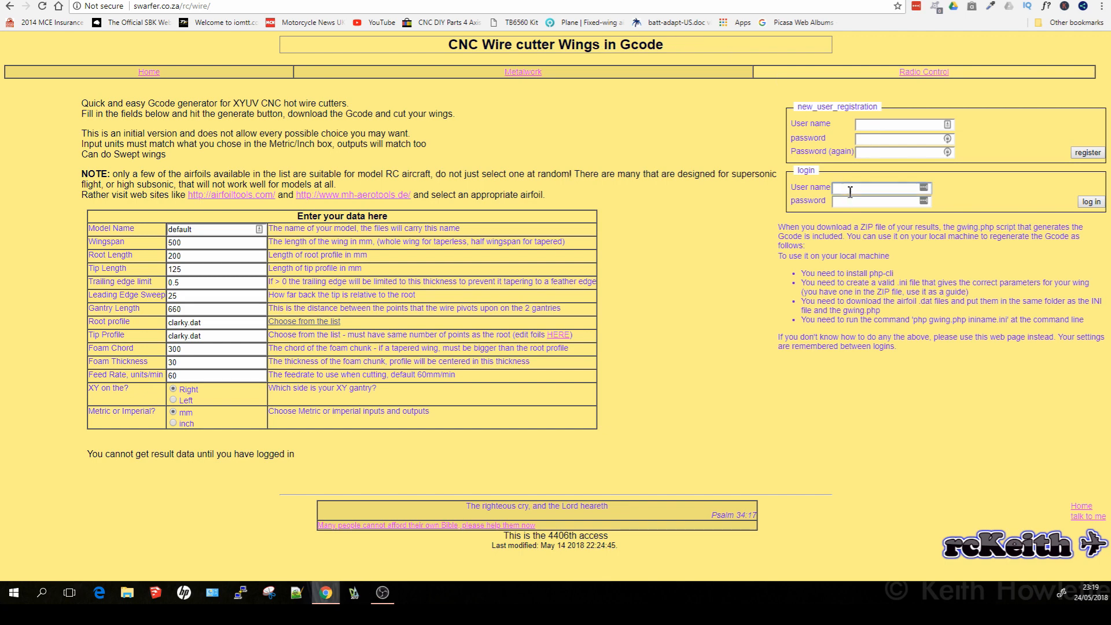
type("rckeith")
left_click(851, 202)
type("*****")
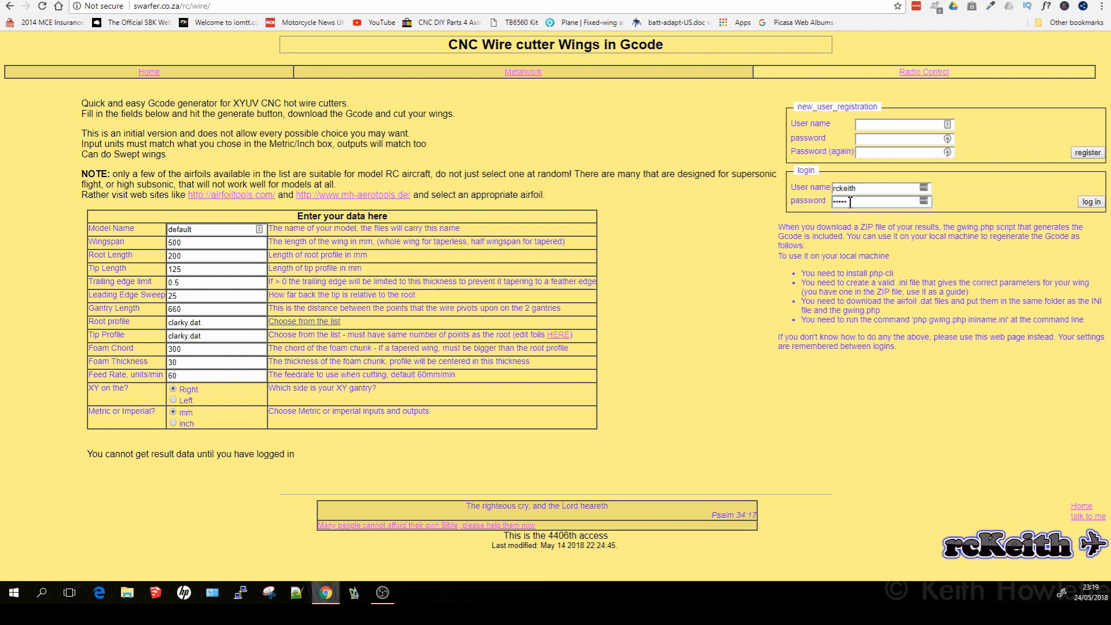
type("***")
left_click(1094, 205)
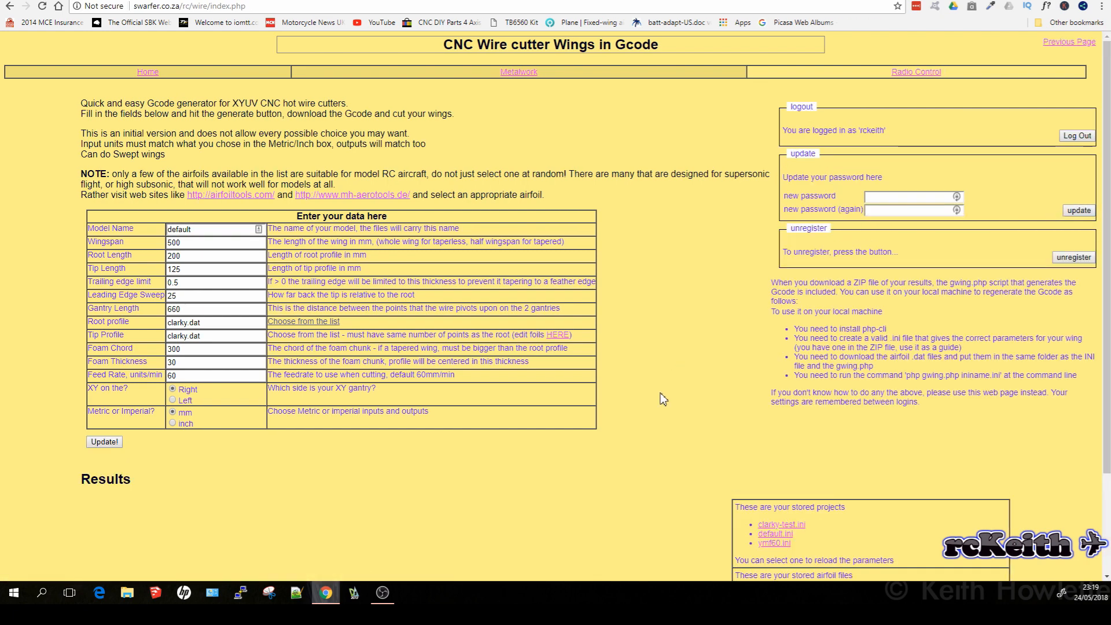
Name the model clarky-test and set Root and Tip Length to 250.
left_click(217, 230)
left_click_drag(217, 229, 164, 229)
type("clarky-test")
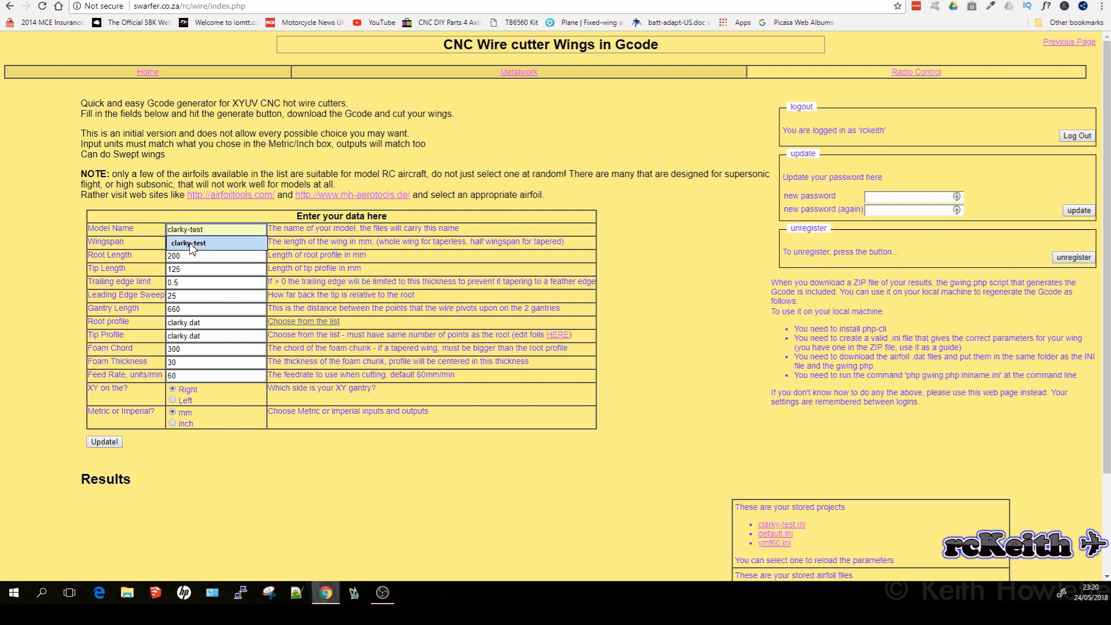
left_click(191, 243)
double_click(174, 256)
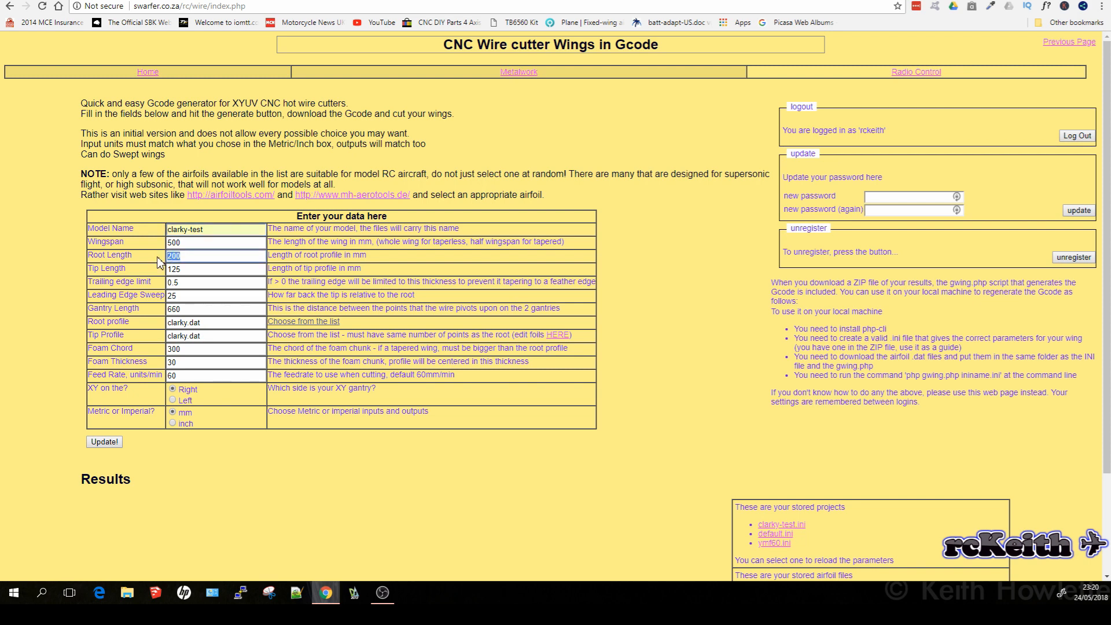
type("250")
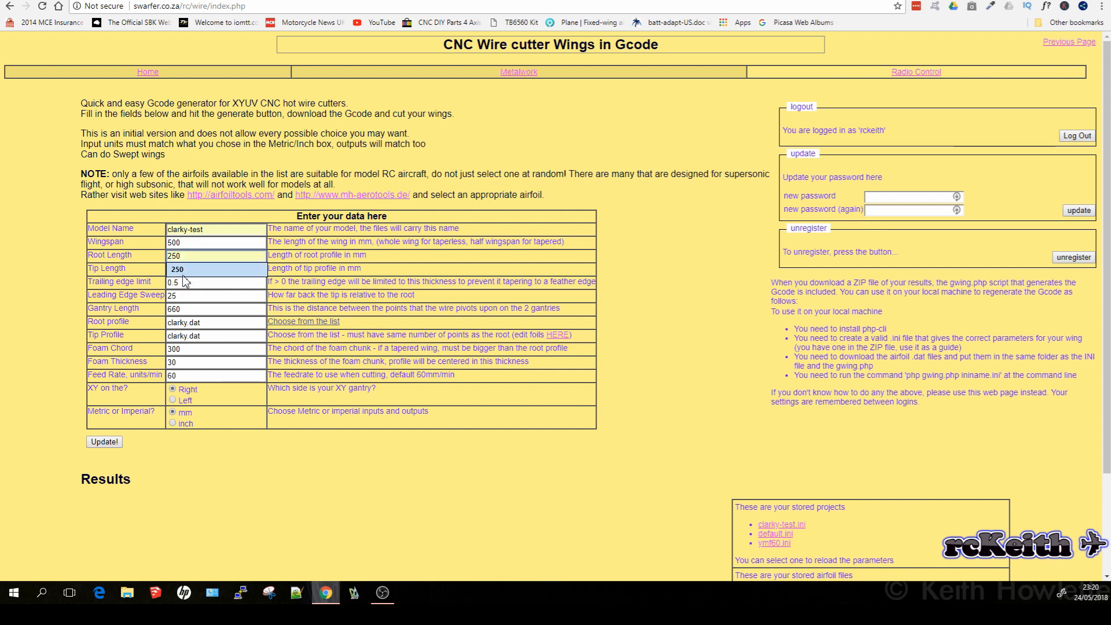
key("Tab")
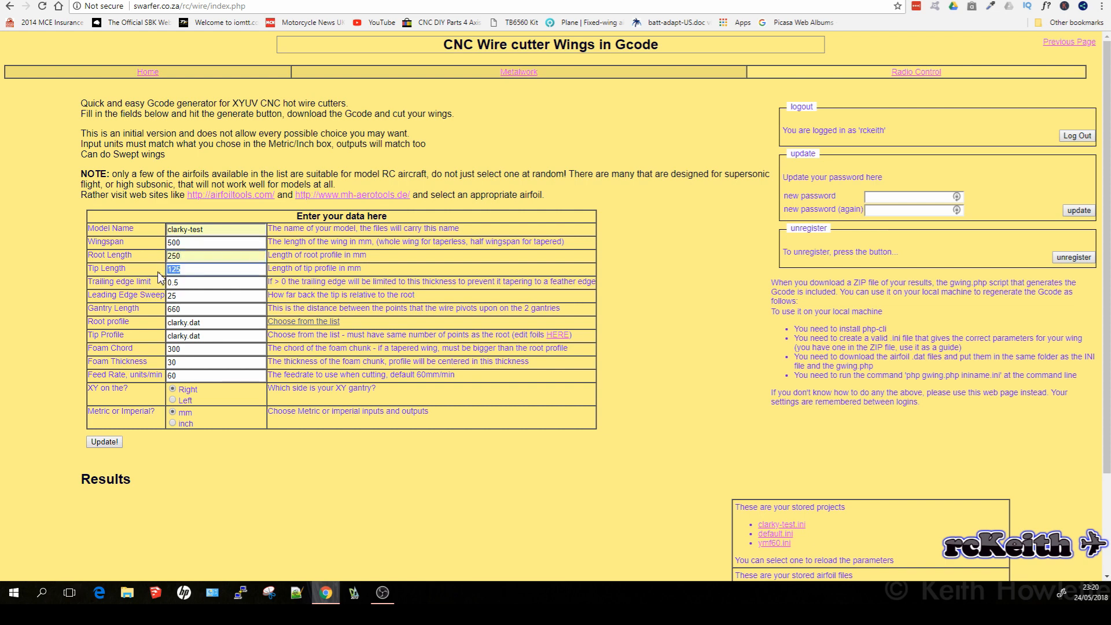
type("250")
left_click(182, 297)
Set Trailing edge limit to 3 and Leading Edge Sweep to 0, then browse airfoils.
left_click_drag(191, 284, 156, 286)
type("3")
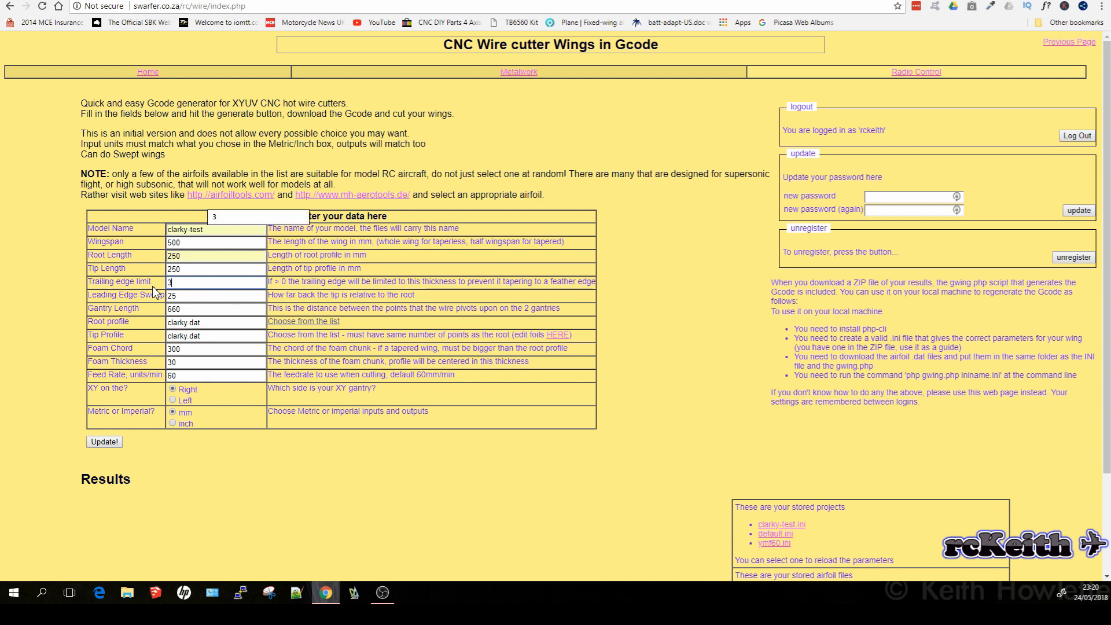
left_click(199, 310)
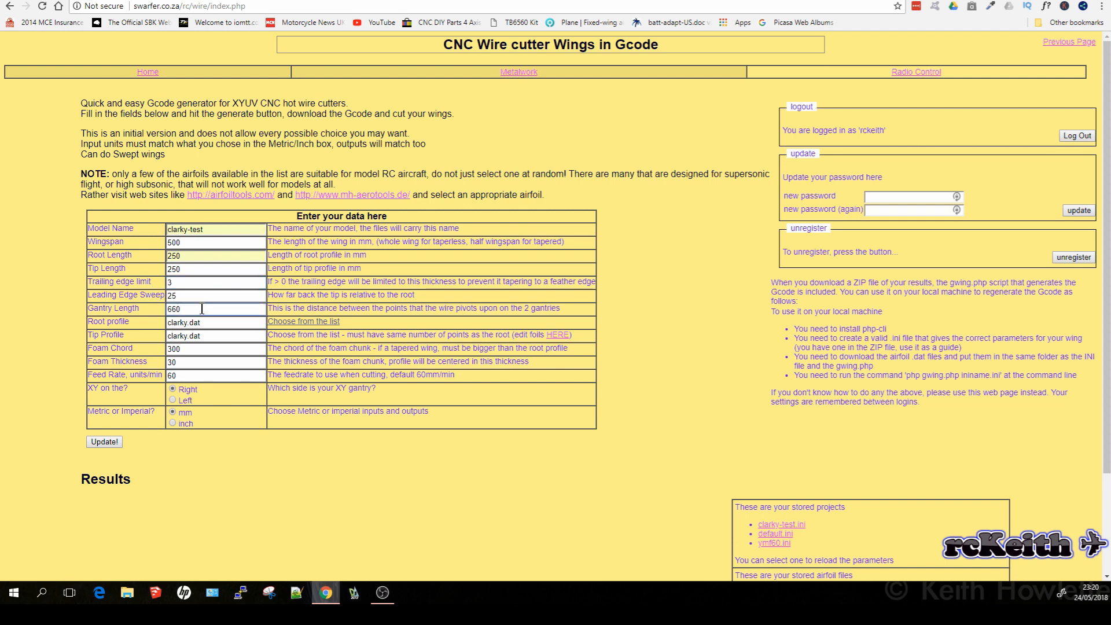
left_click_drag(198, 295, 160, 301)
type("0")
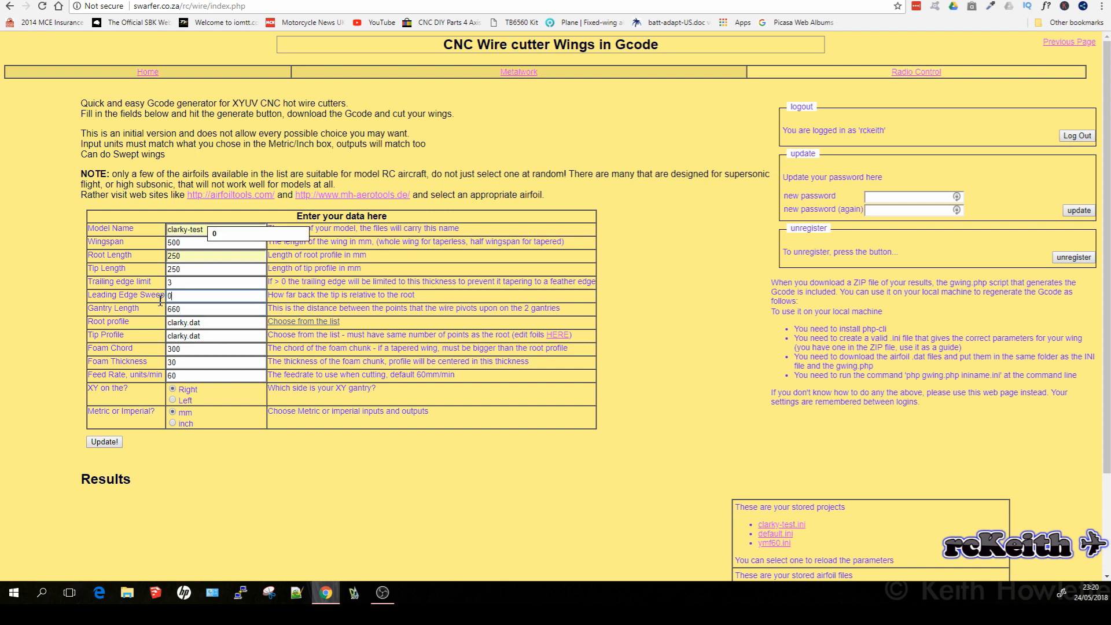
left_click(212, 324)
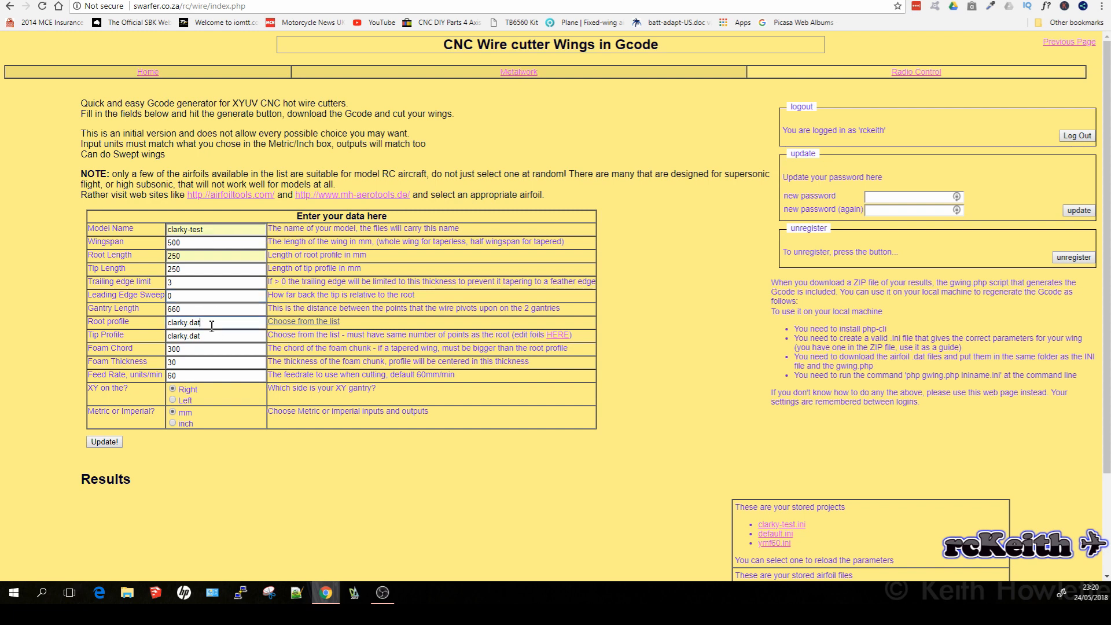
left_click(308, 323)
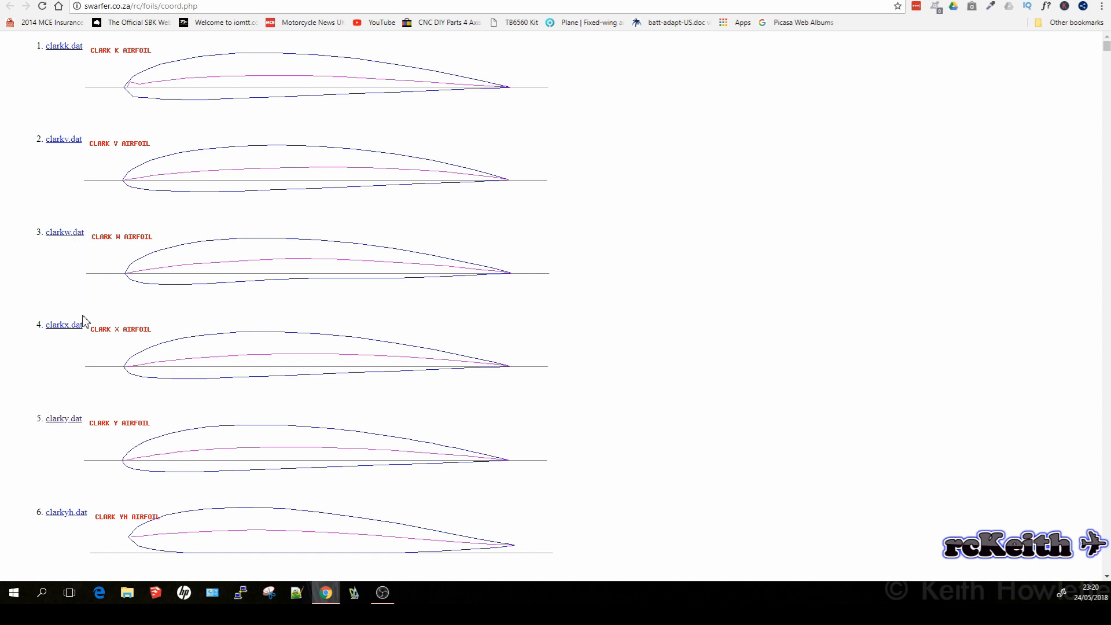
left_click(71, 418)
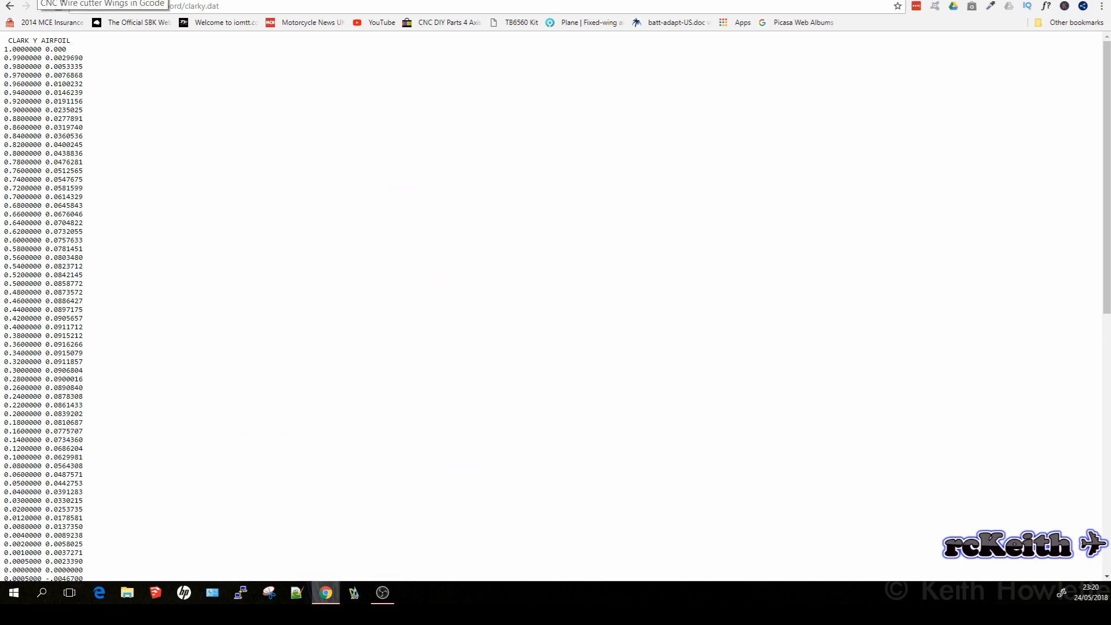
left_click(62, 0)
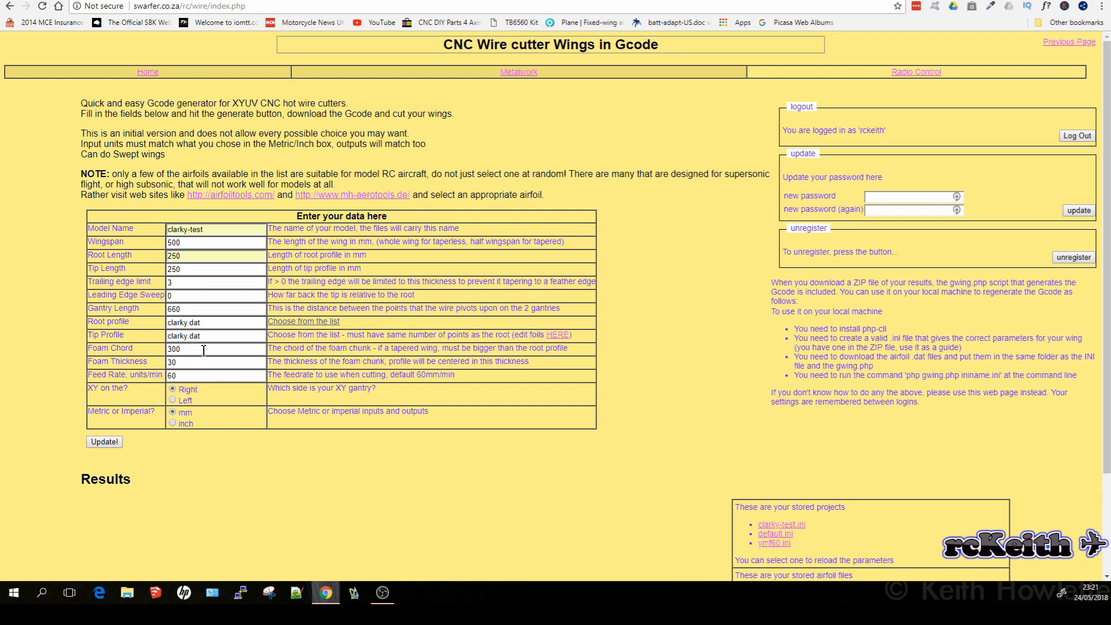
Set Foam Thickness to 50, update, and review clarky-test-left.nc and clarky-test-right.nc results.
key("Tab")
type("50")
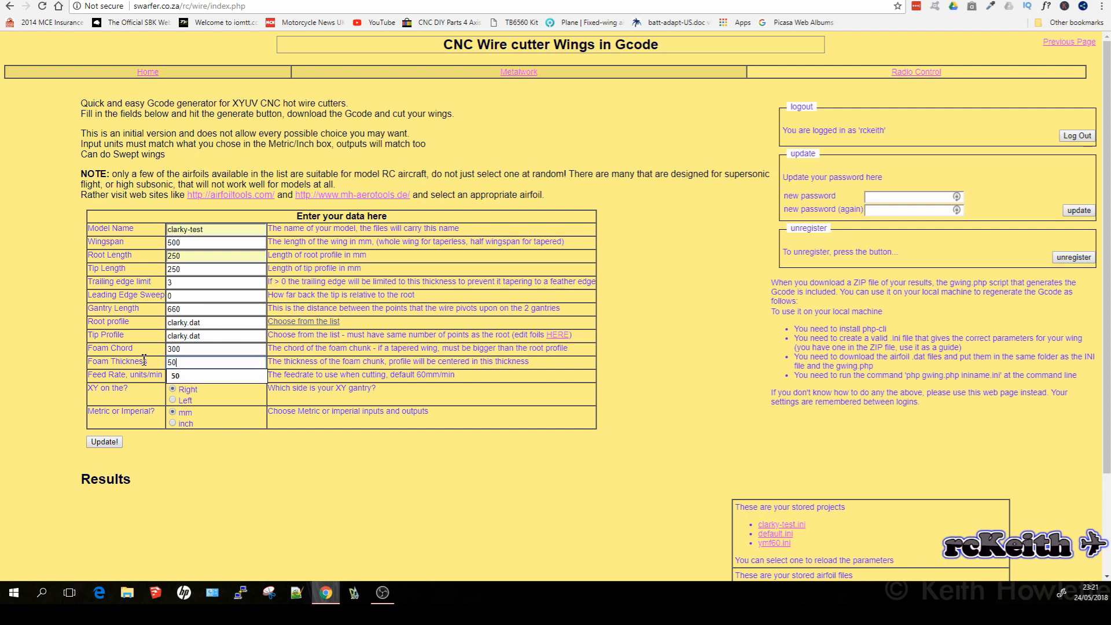
left_click(193, 377)
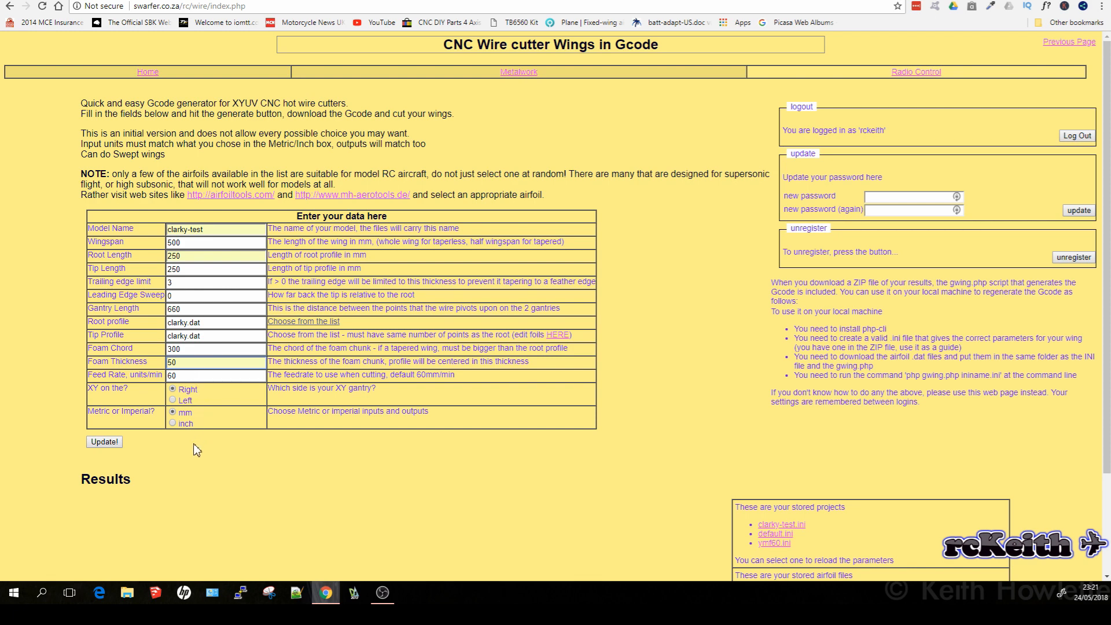
left_click(105, 443)
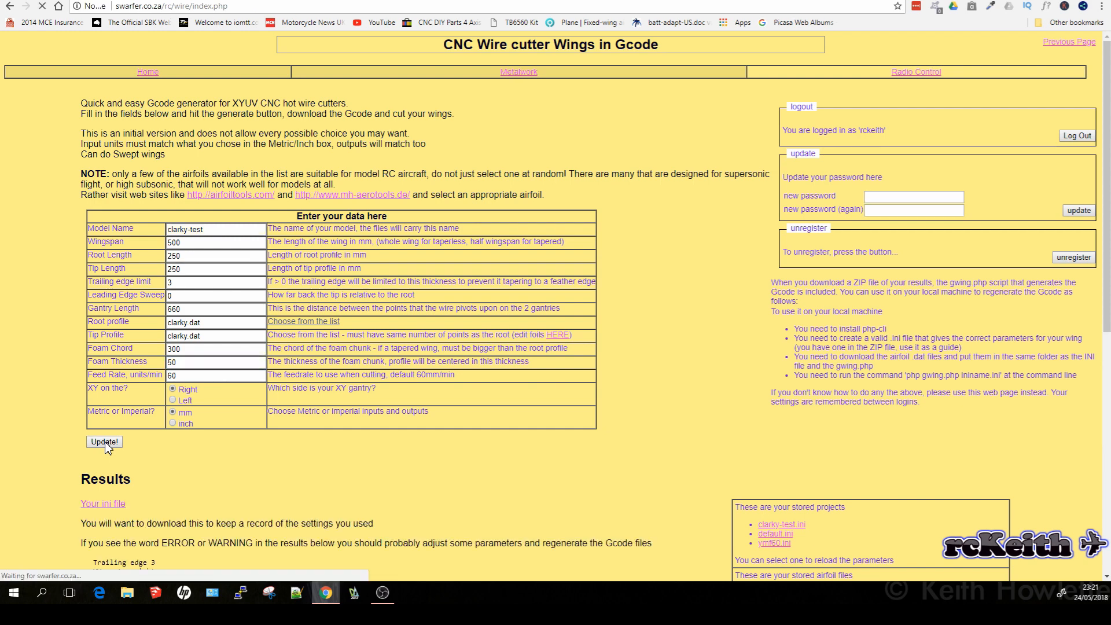
scroll(185, 465, "down", 2)
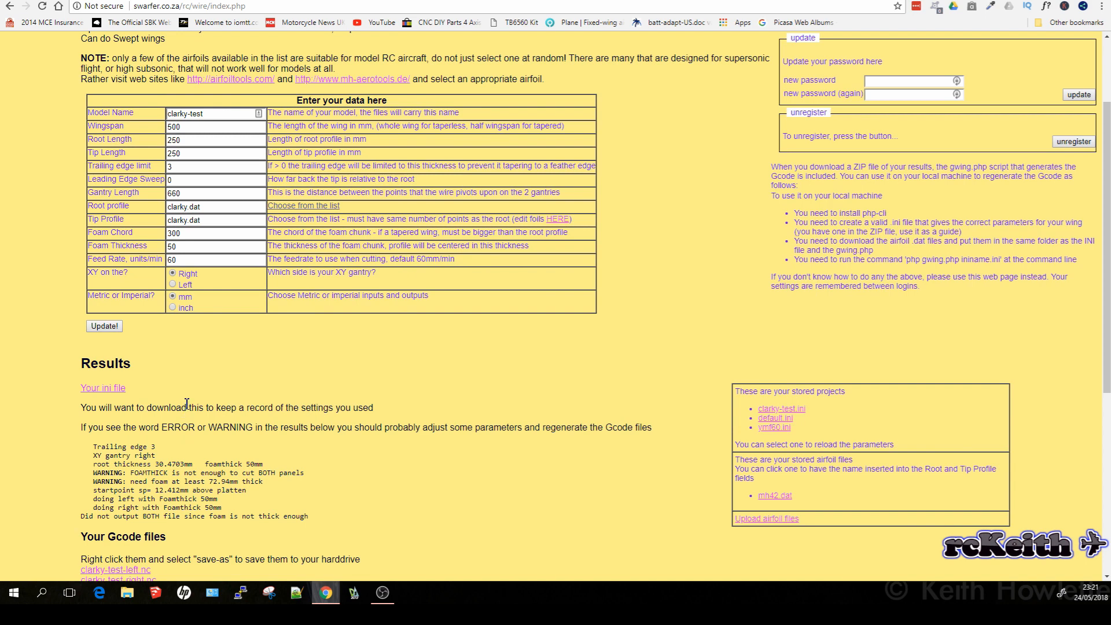
scroll(187, 404, "down", 2)
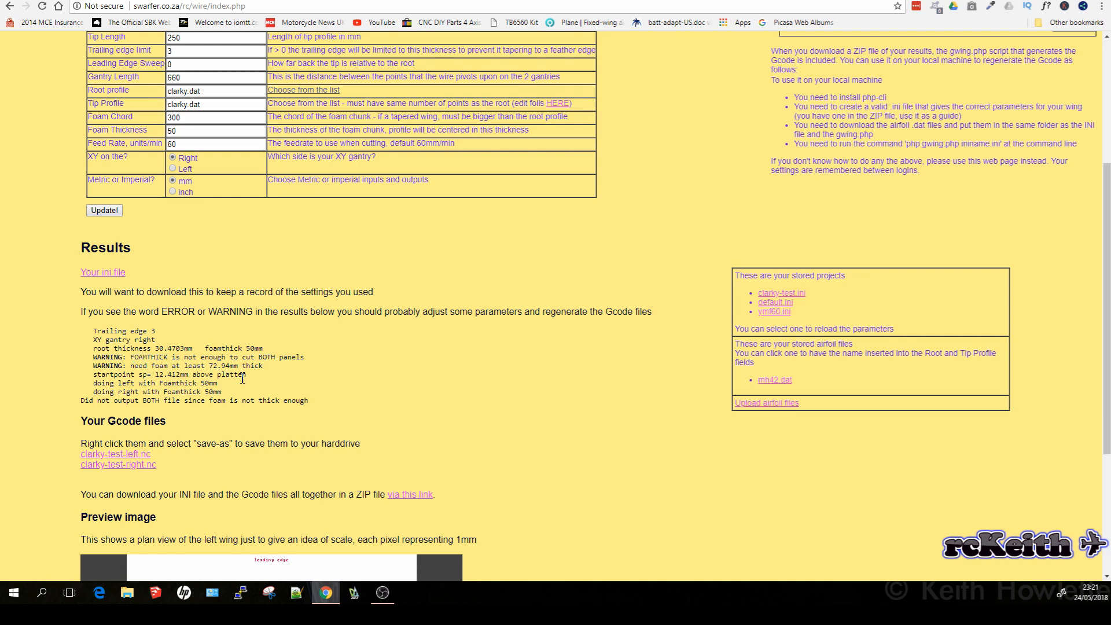
scroll(242, 378, "down", 3)
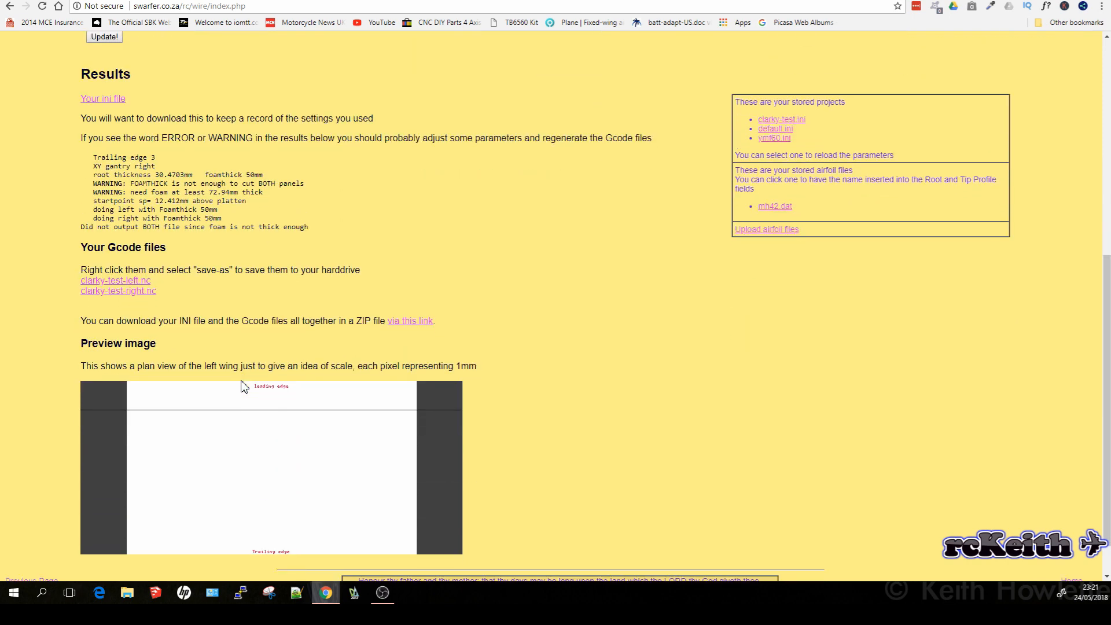
Save clarky-test-left.nc into cnc-plan and scroll through its 139-line G-code in Notepad++.
left_click(129, 285)
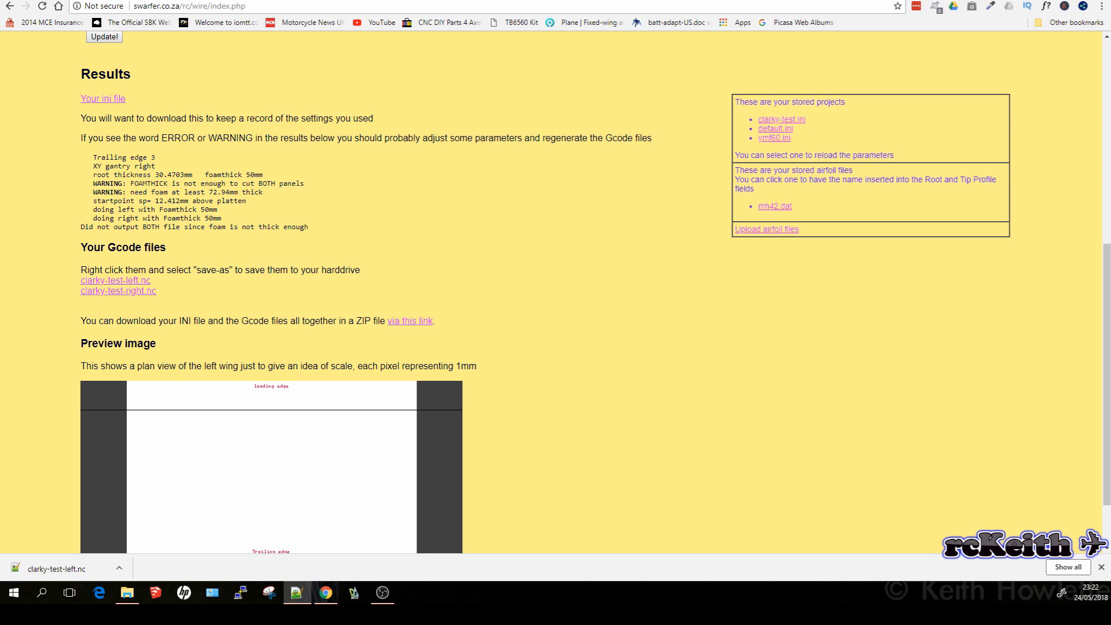
left_click(56, 569)
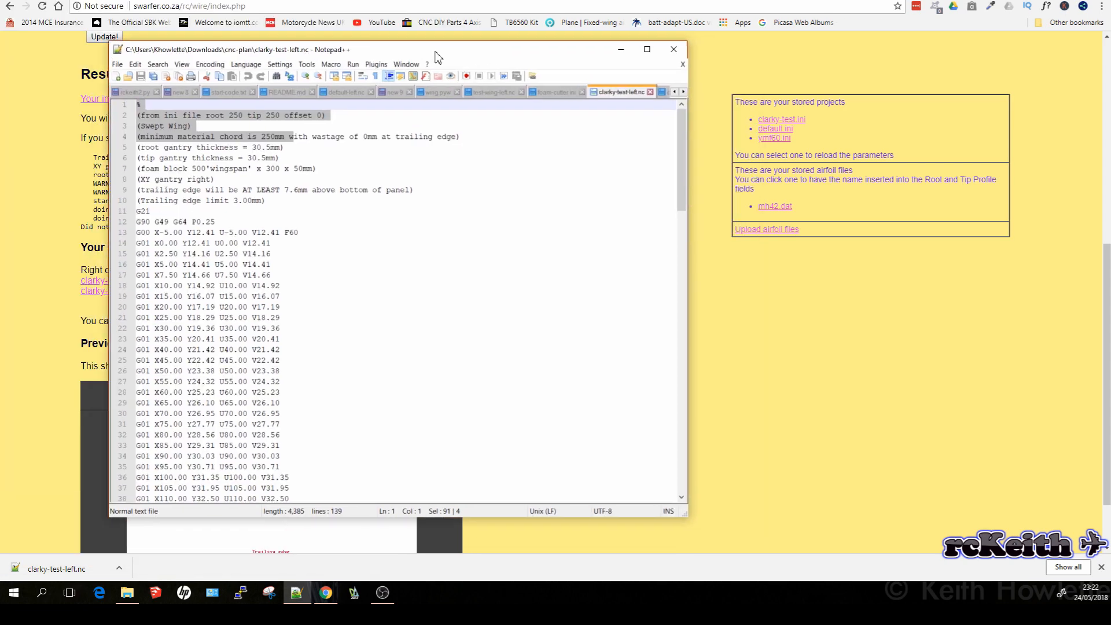
left_click_drag(437, 56, 362, 51)
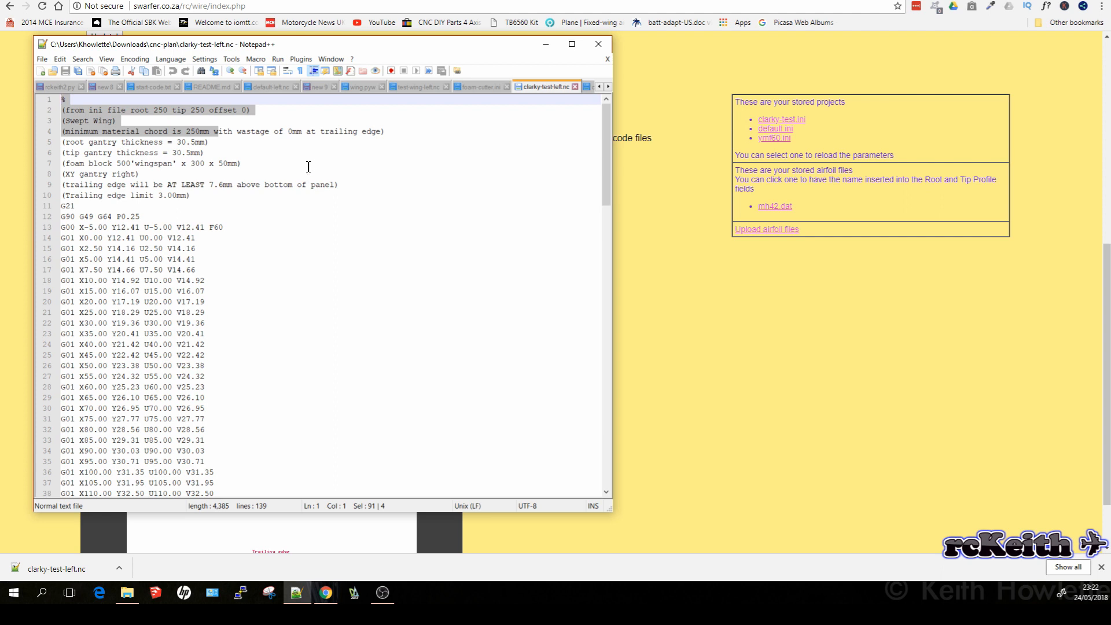
scroll(309, 167, "down", 4)
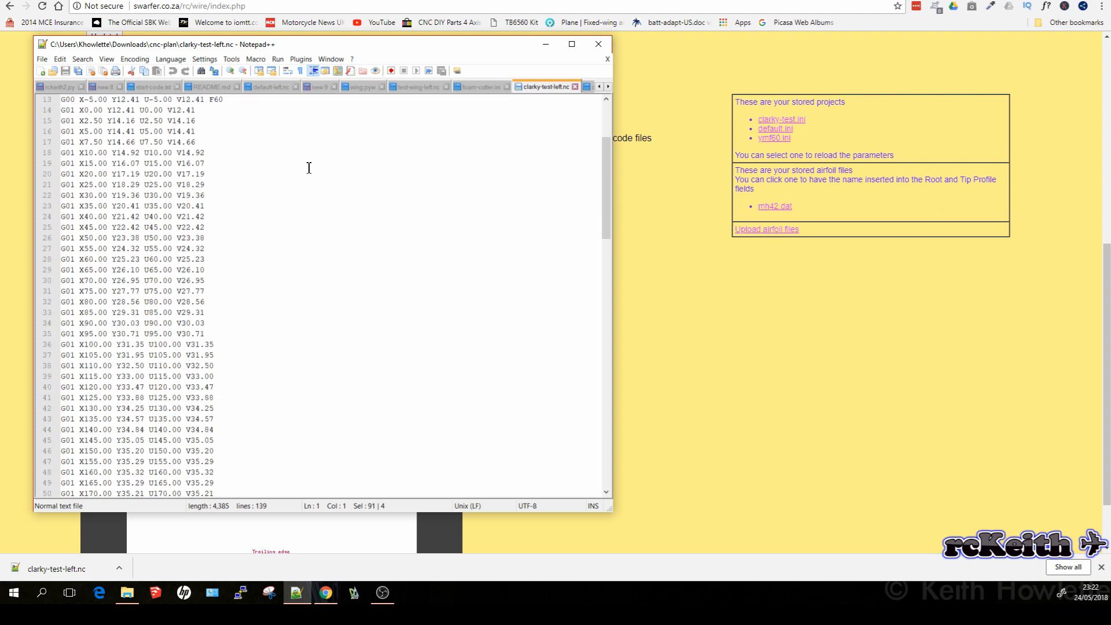
scroll(309, 168, "down", 19)
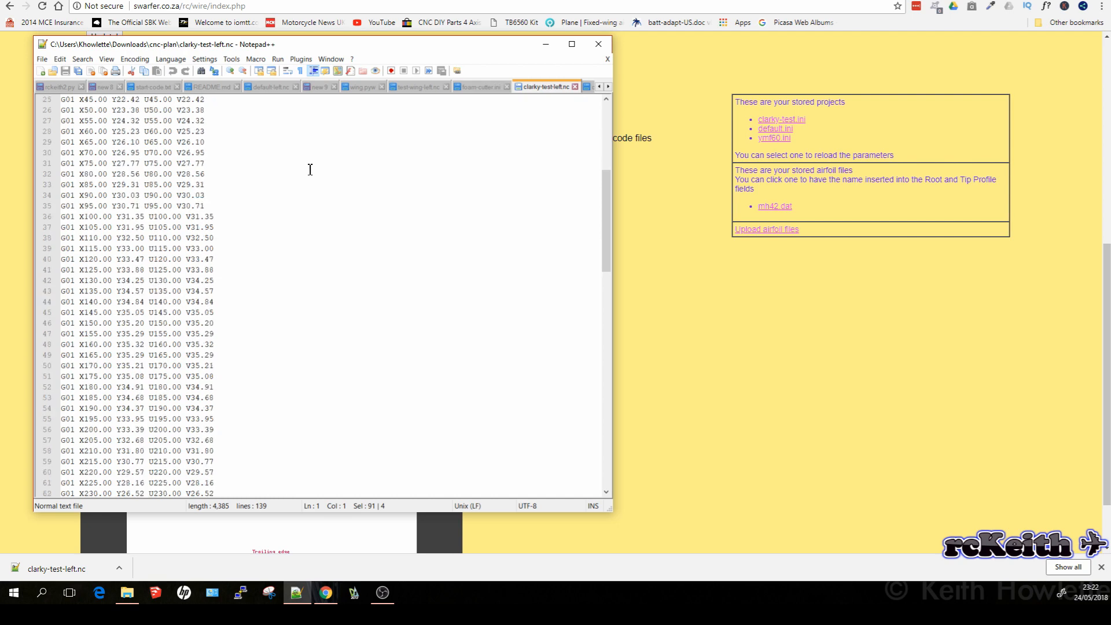
scroll(310, 171, "down", 11)
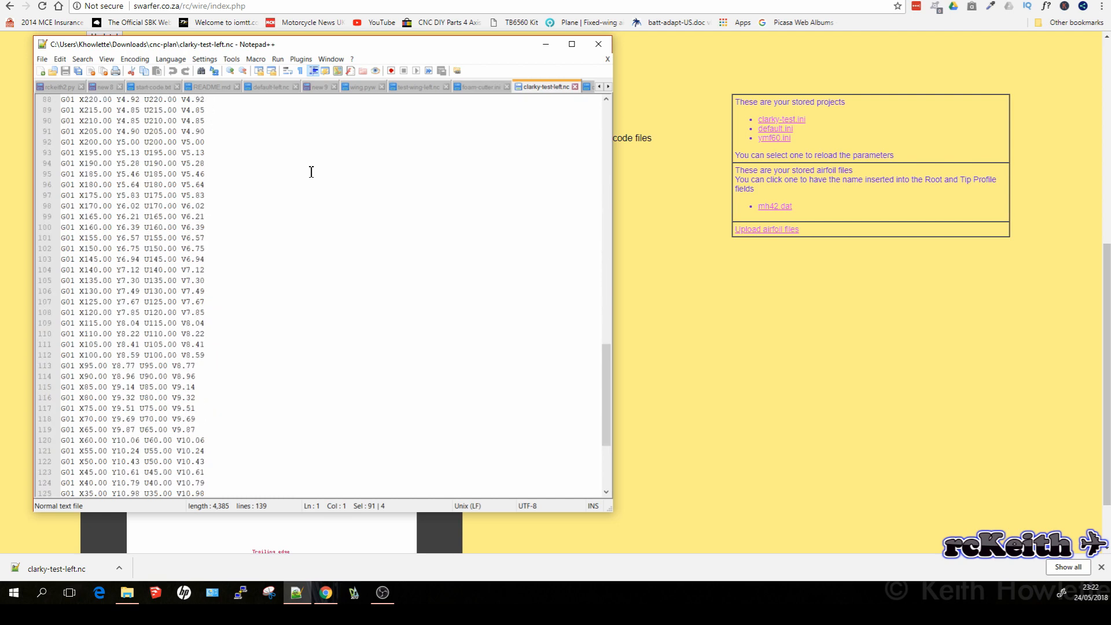
scroll(312, 173, "up", 20)
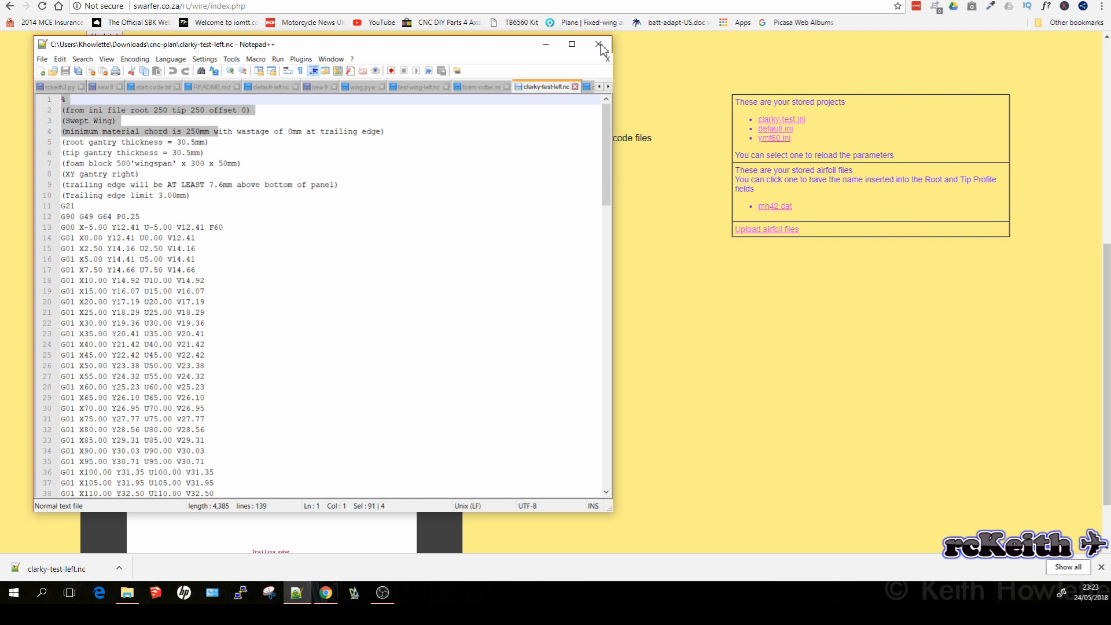
left_click(599, 45)
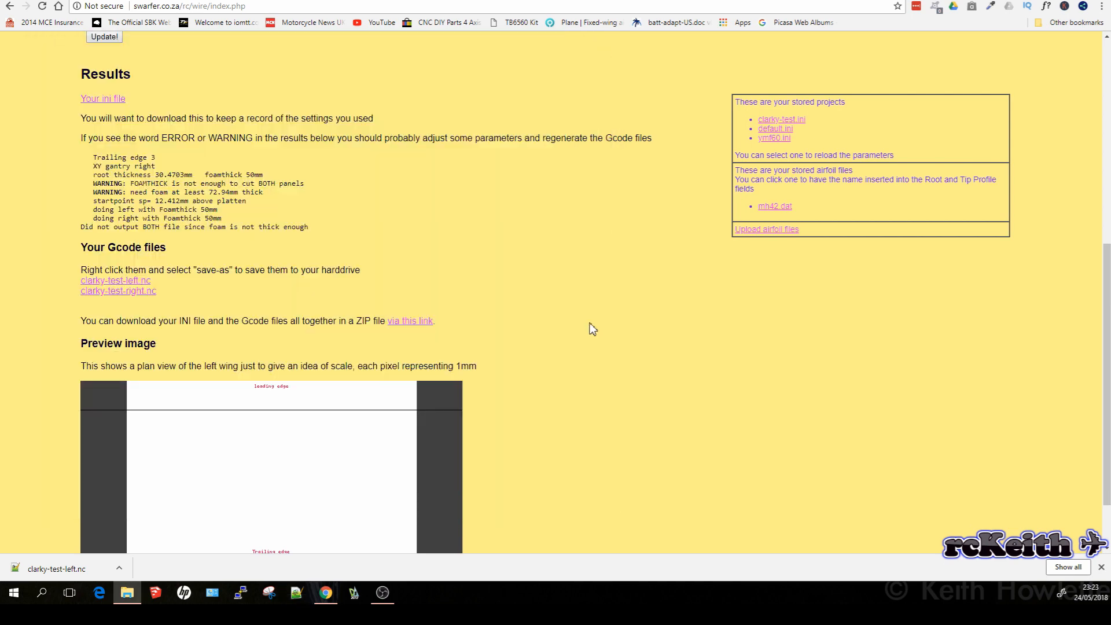
scroll(588, 327, "down", 1)
scroll(582, 324, "up", 4)
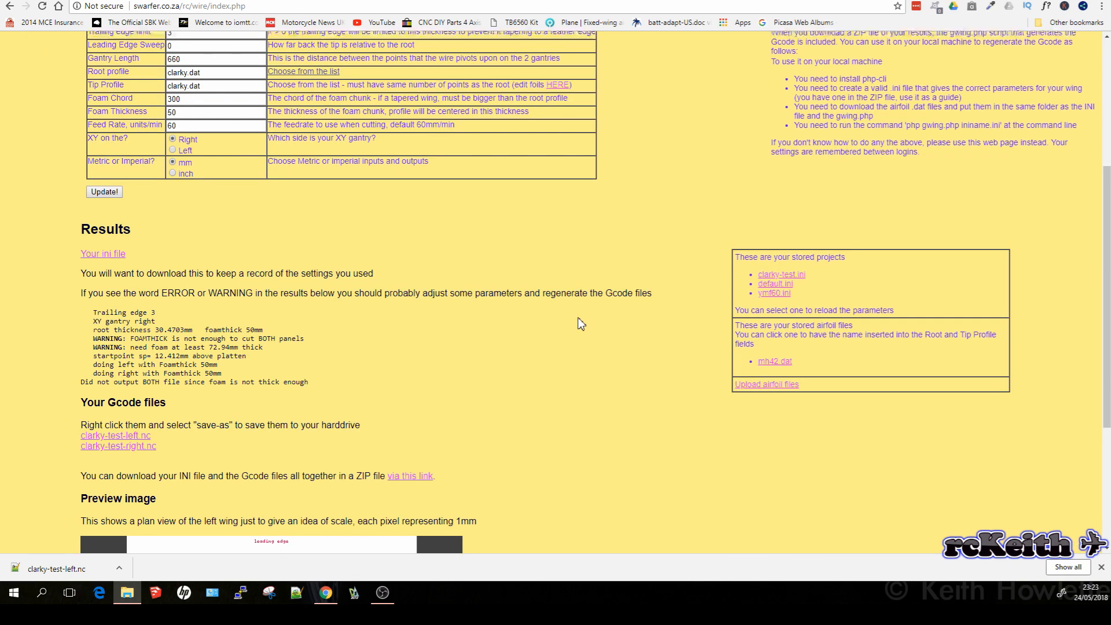
scroll(581, 323, "up", 4)
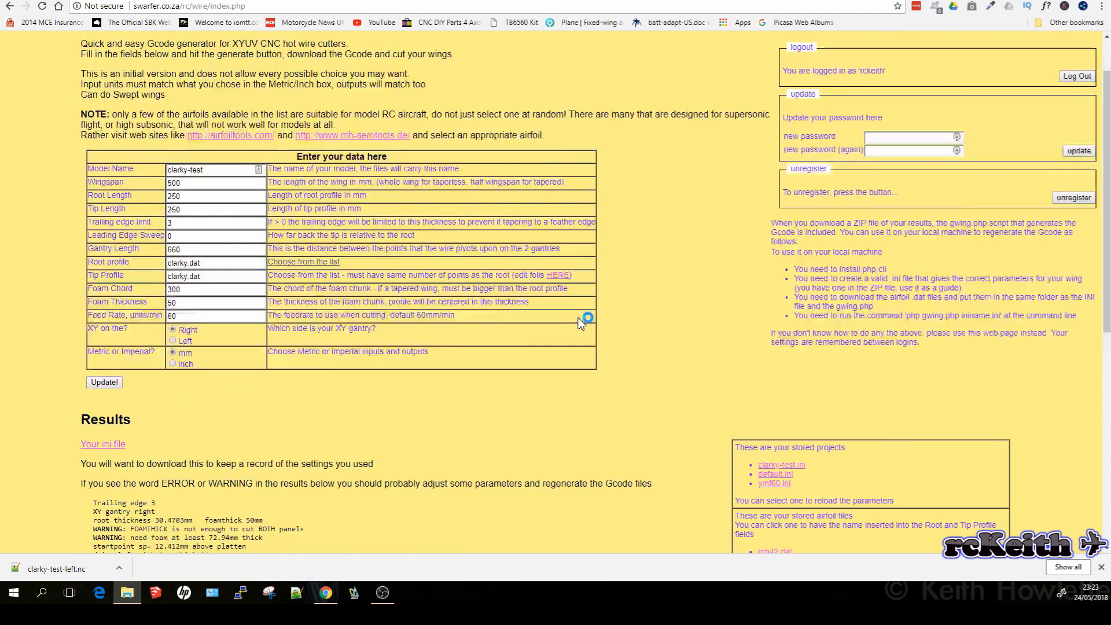
scroll(582, 323, "down", 5)
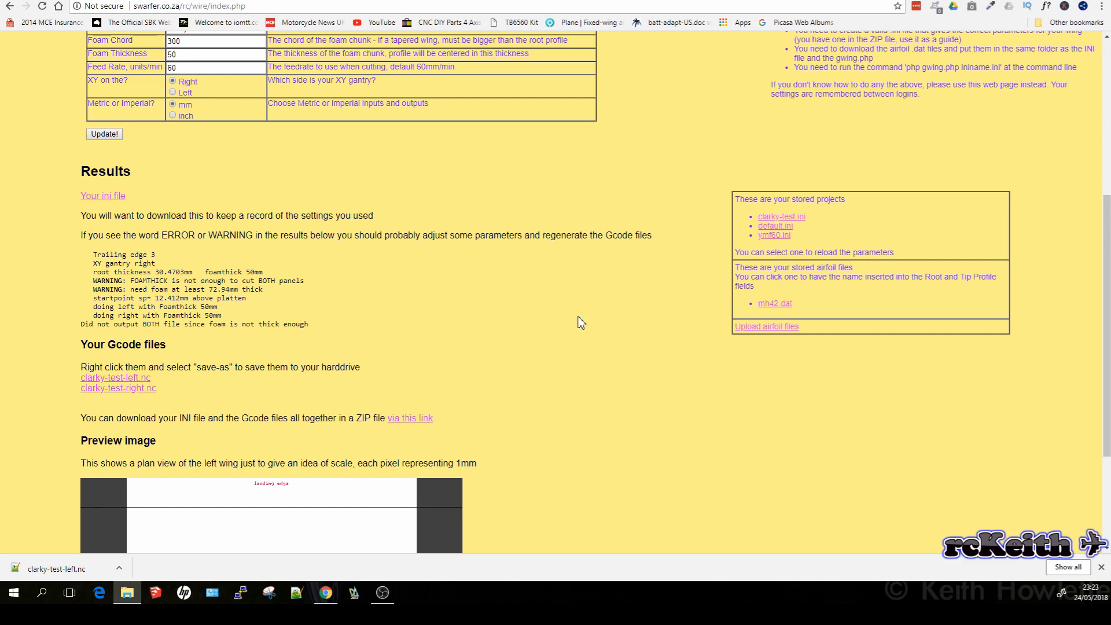
scroll(581, 323, "down", 2)
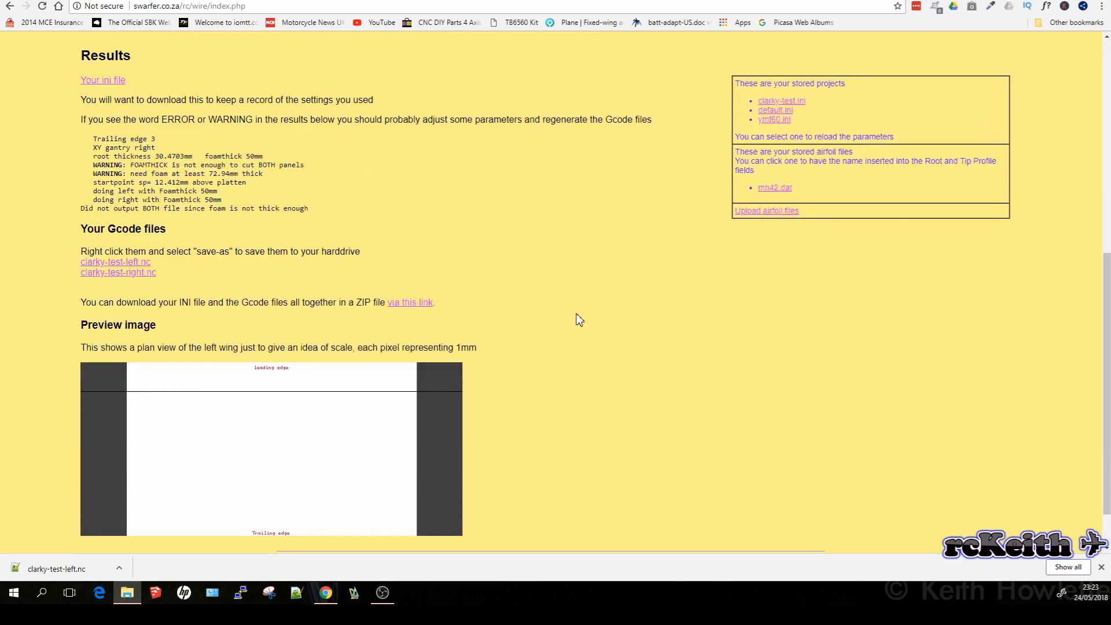
left_click(420, 305)
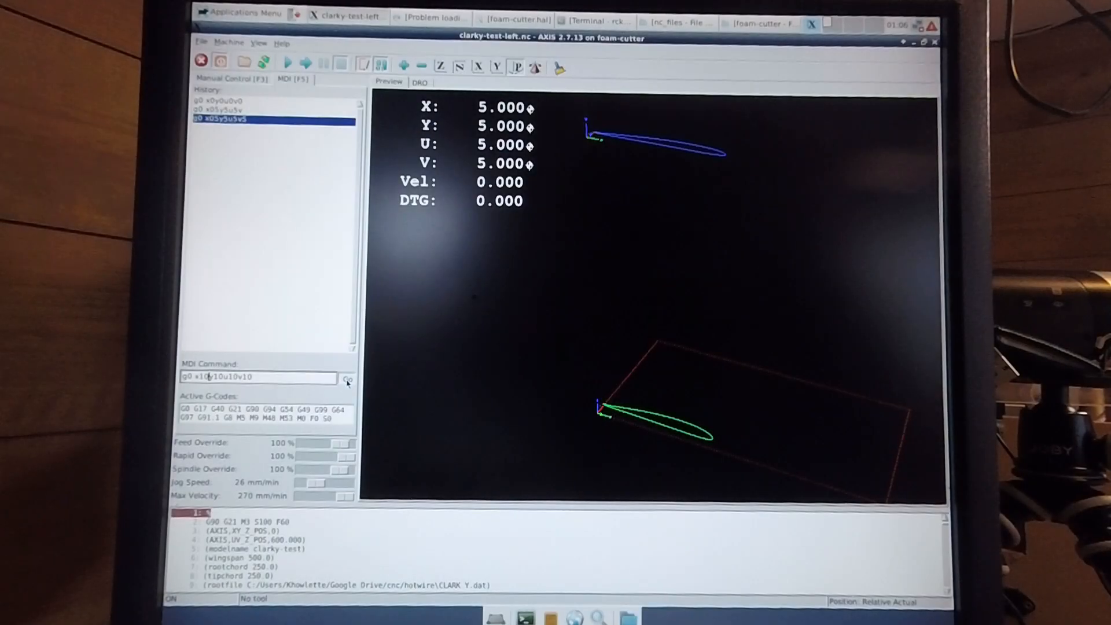
Move X, Y, U and V to 10 with g0 x10y10u10v10, then show Manual Control.
left_click(346, 379)
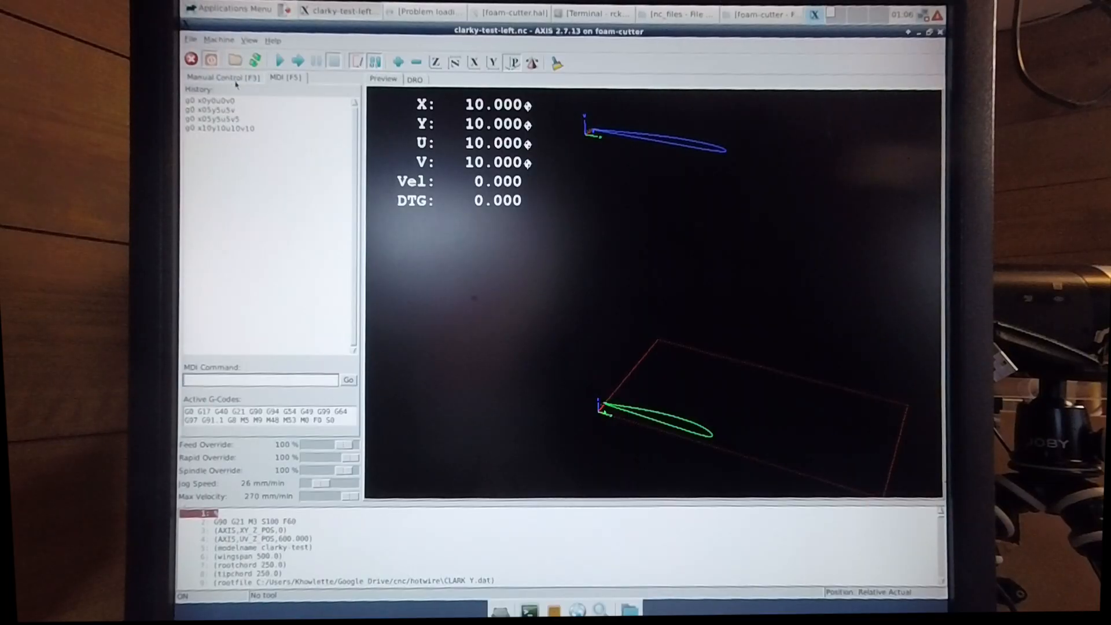
left_click(230, 81)
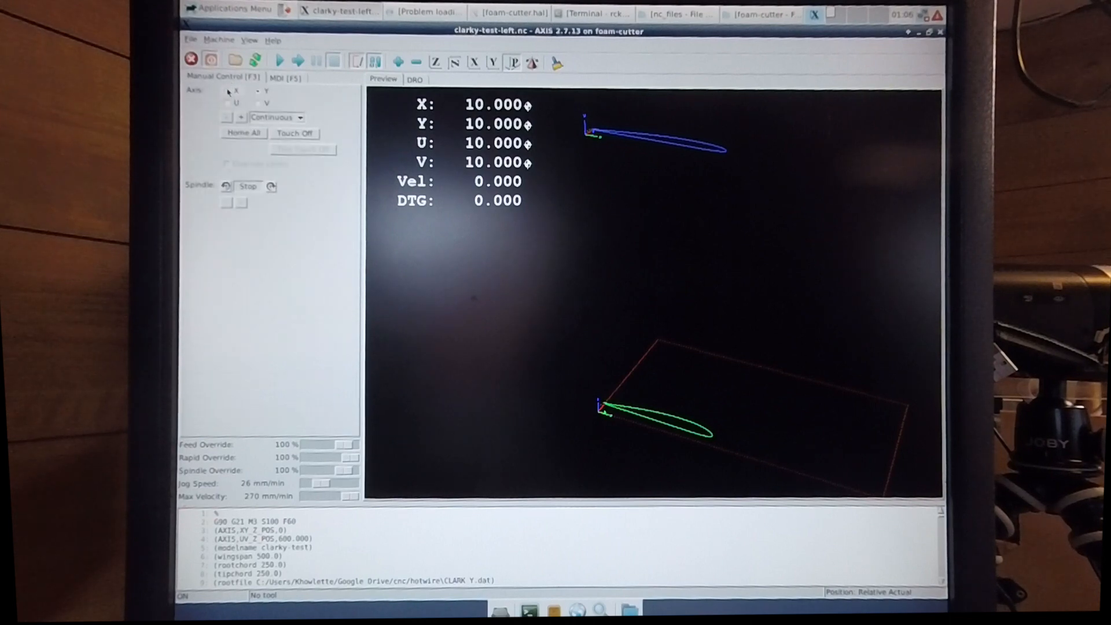
Touch off X, Y, U and V each to 0.0 in G54.
left_click(295, 133)
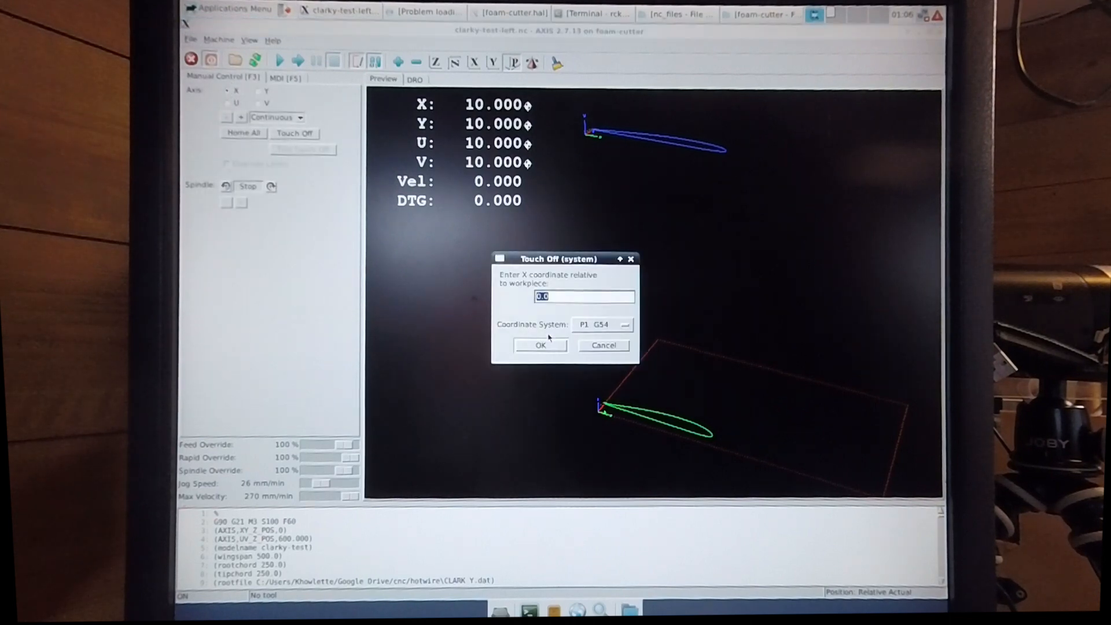
left_click(530, 346)
left_click(260, 92)
left_click(314, 136)
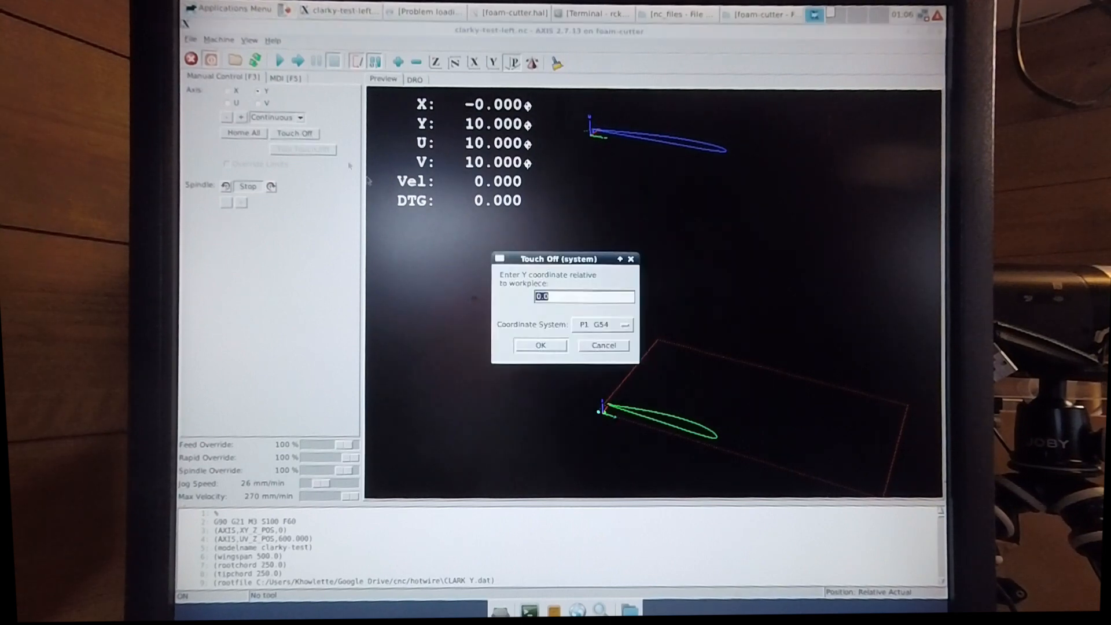
left_click(538, 345)
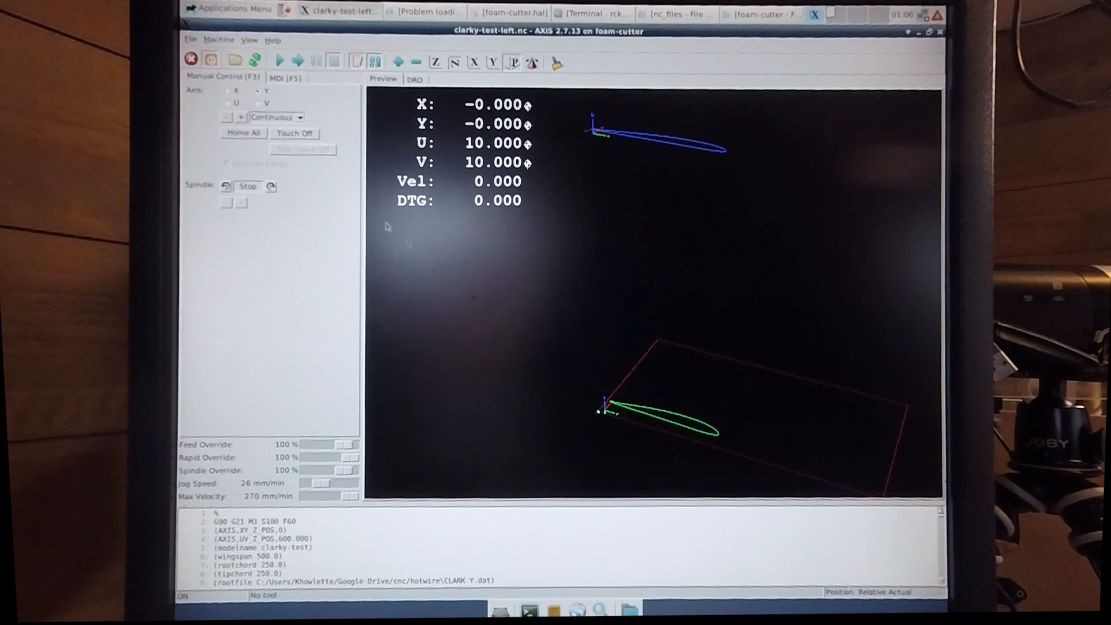
left_click(228, 104)
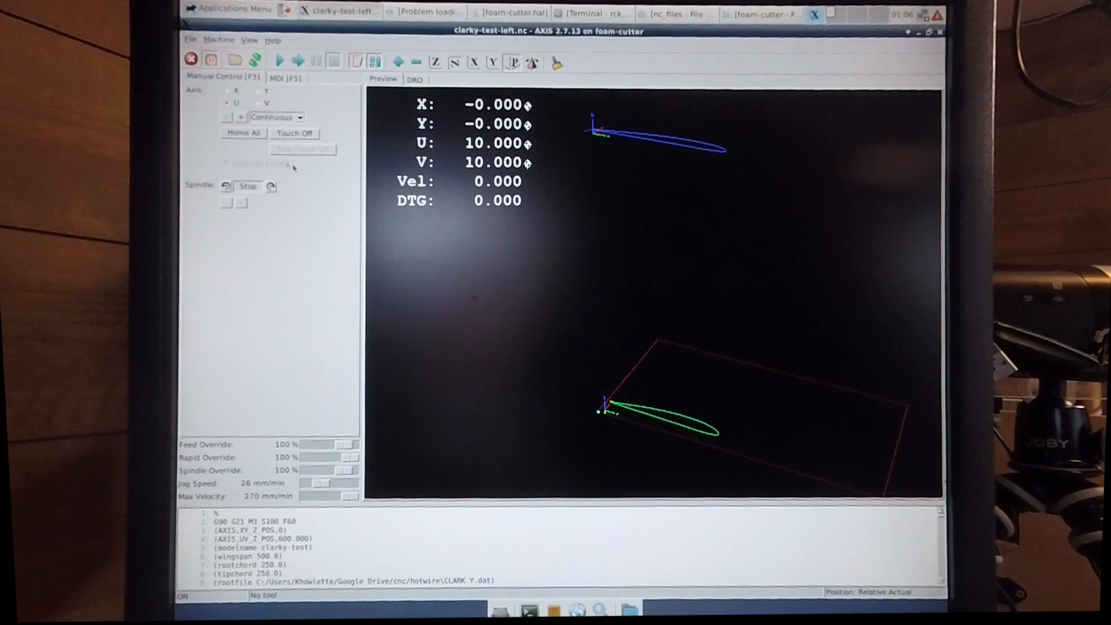
left_click(294, 134)
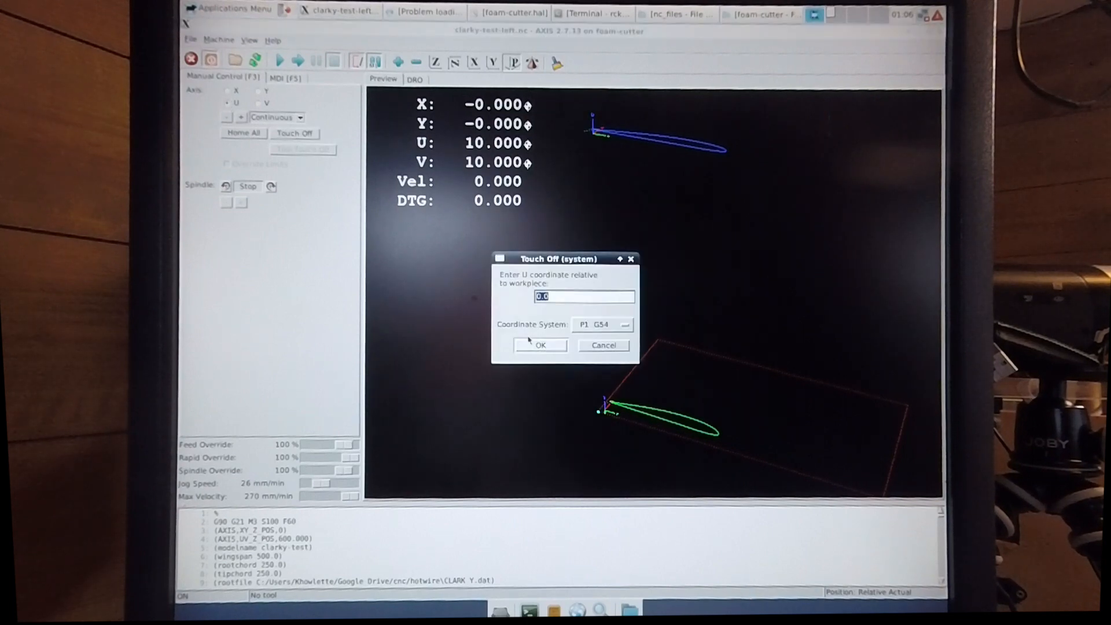
left_click(530, 345)
left_click(259, 103)
left_click(294, 134)
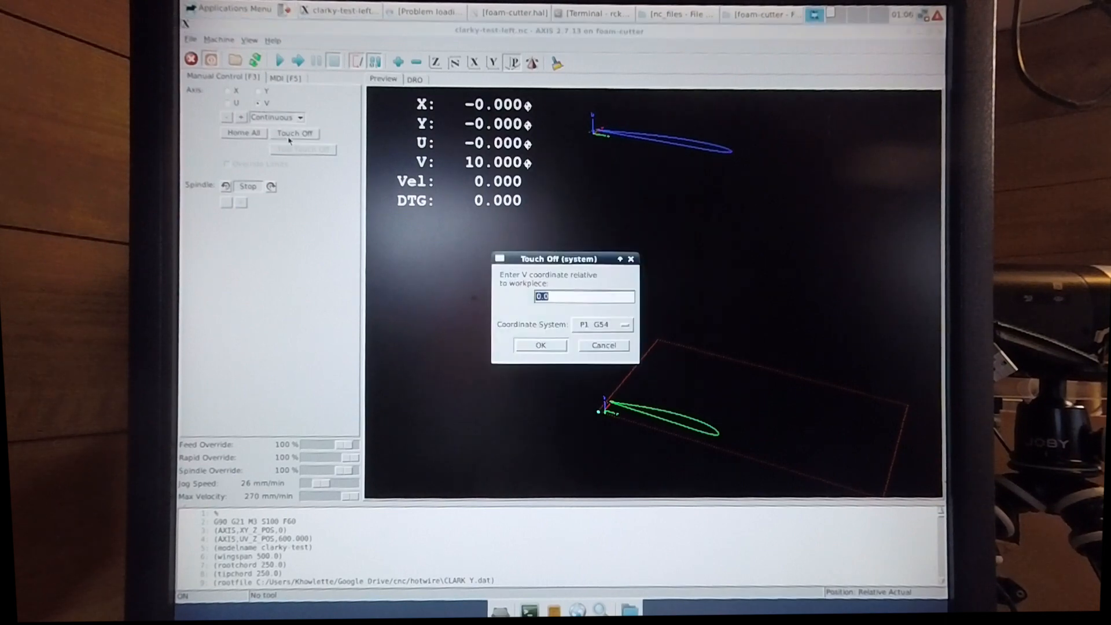
left_click(528, 350)
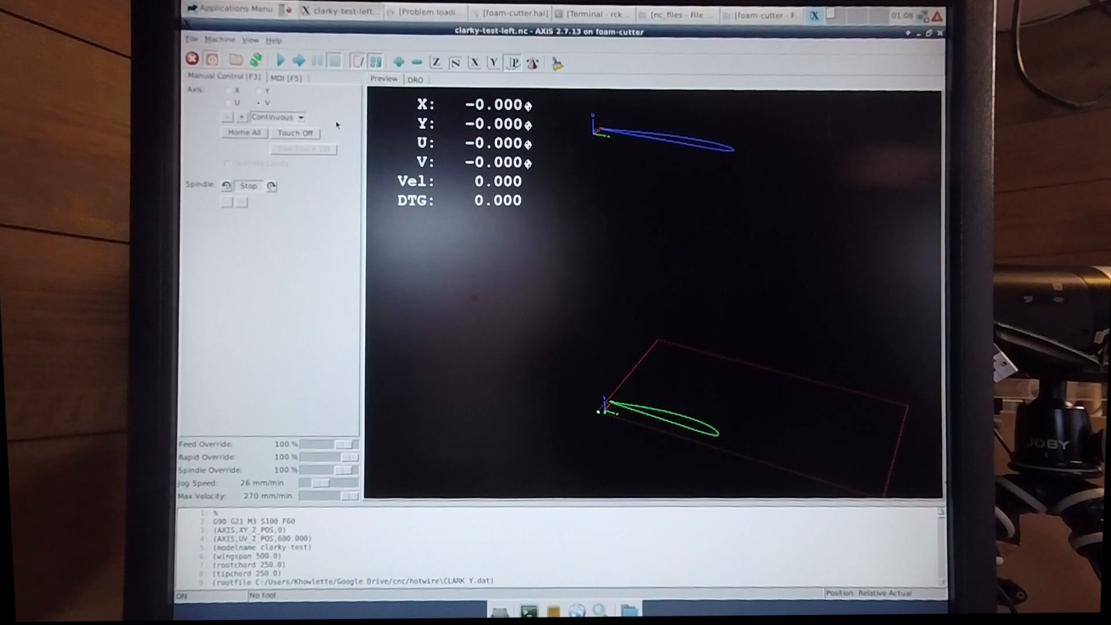
Start running clarky-test-left.nc with Cycle Start to begin cutting the foam.
left_click(282, 61)
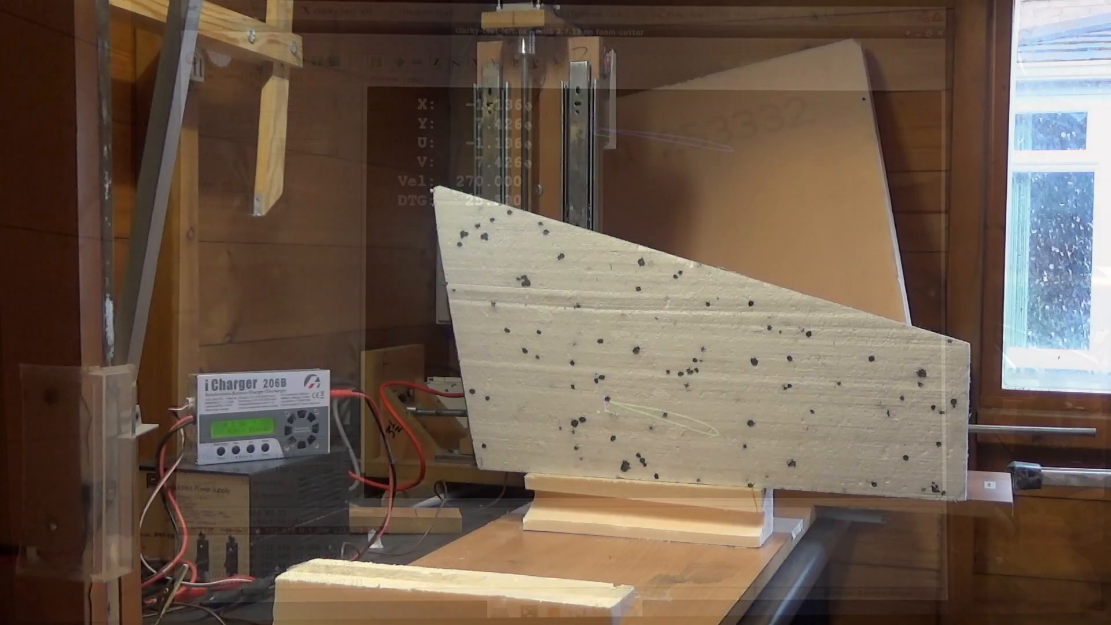